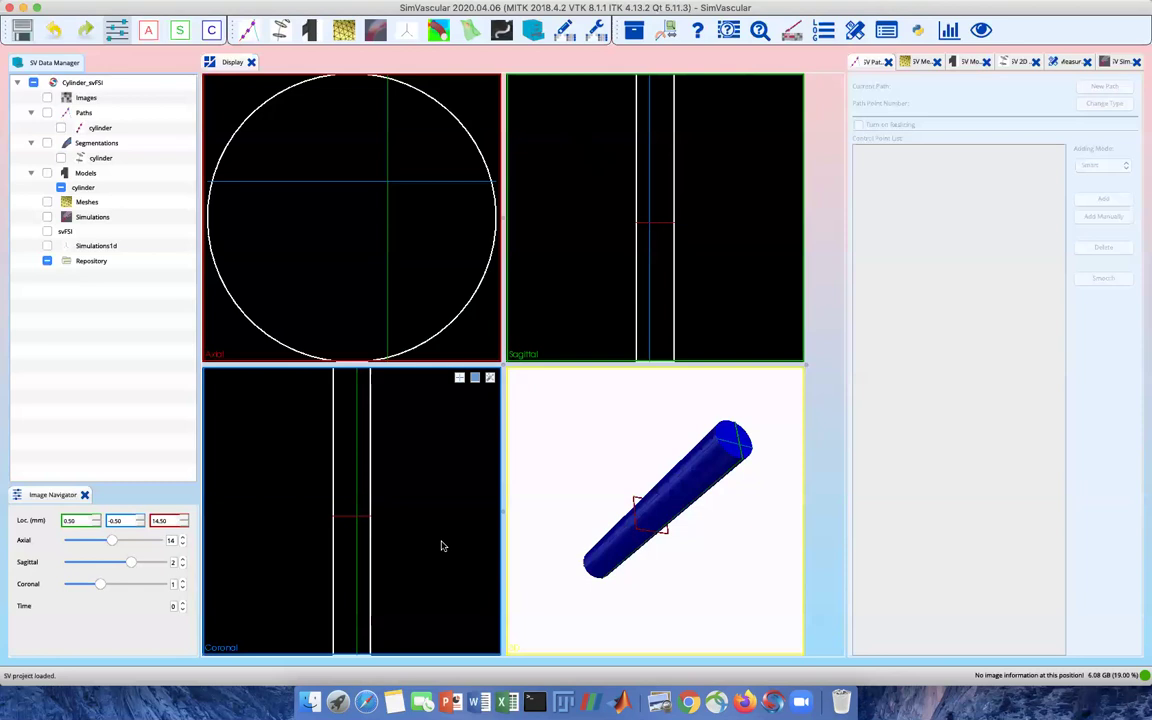
- Create a TetGen mesh for the cylinder model under Meshes and open its meshing settings
{"action": "left_click", "coordinate": [87, 202]}
{"action": "right_click", "coordinate": [112, 202]}
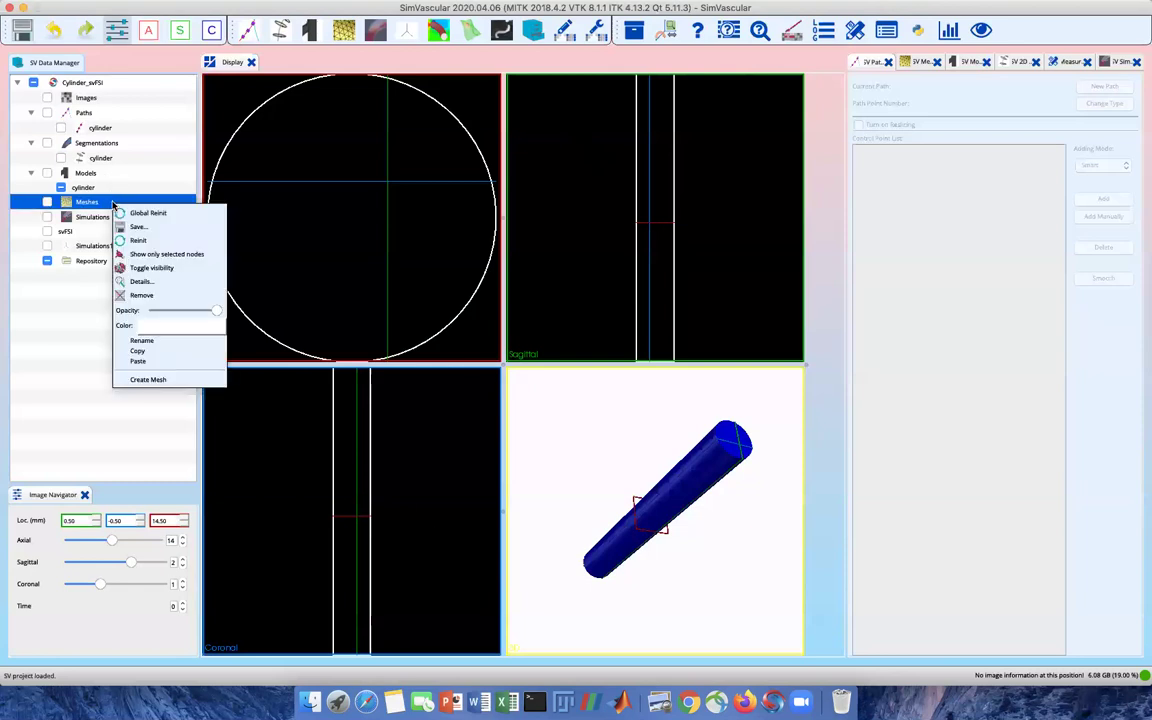
{"action": "left_click", "coordinate": [170, 380]}
{"action": "left_click", "coordinate": [505, 417]}
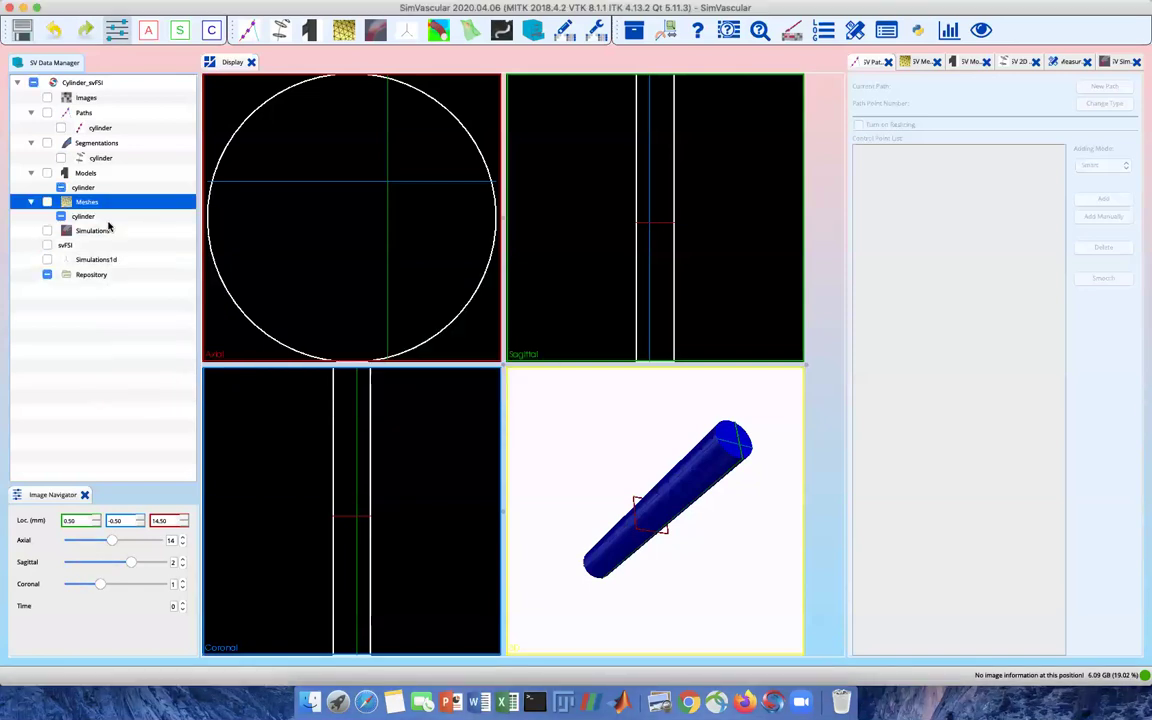
{"action": "left_click", "coordinate": [106, 219]}
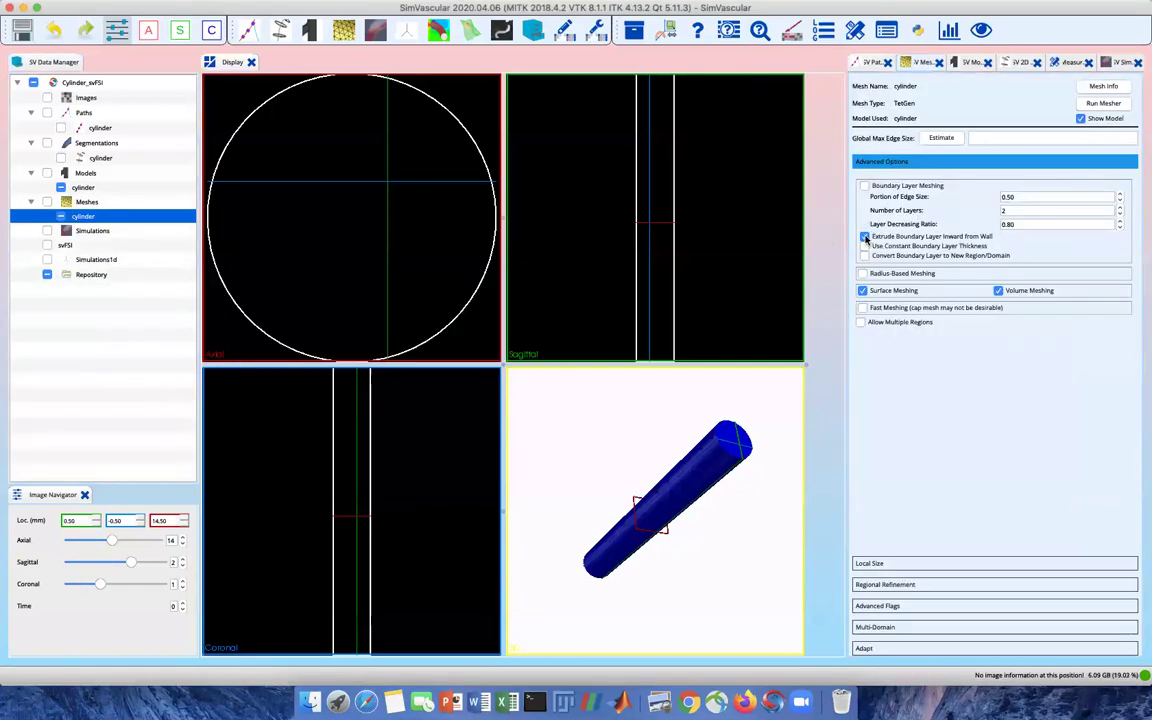
- Enable boundary layer meshing with 3 layers, constant thickness and conversion to a new region, with inward extrusion from the wall disabled
{"action": "left_click", "coordinate": [865, 237]}
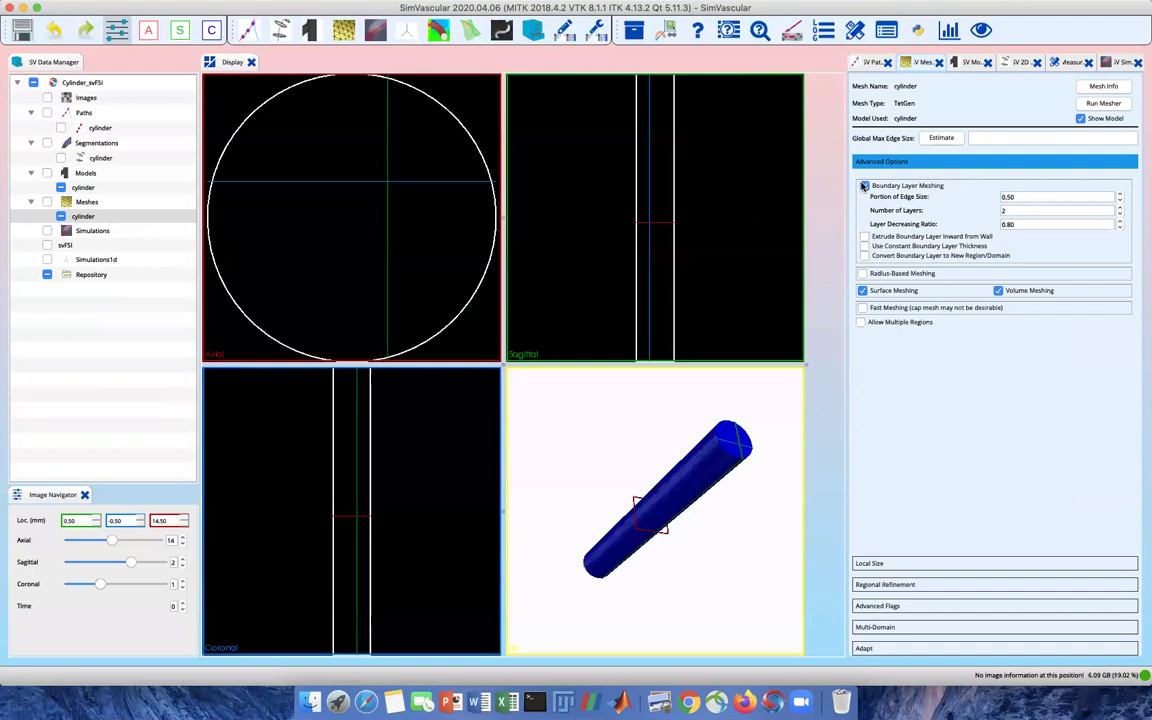
{"action": "left_click", "coordinate": [864, 186]}
{"action": "left_click", "coordinate": [864, 246]}
{"action": "left_click", "coordinate": [864, 256]}
{"action": "left_click", "coordinate": [1120, 207]}
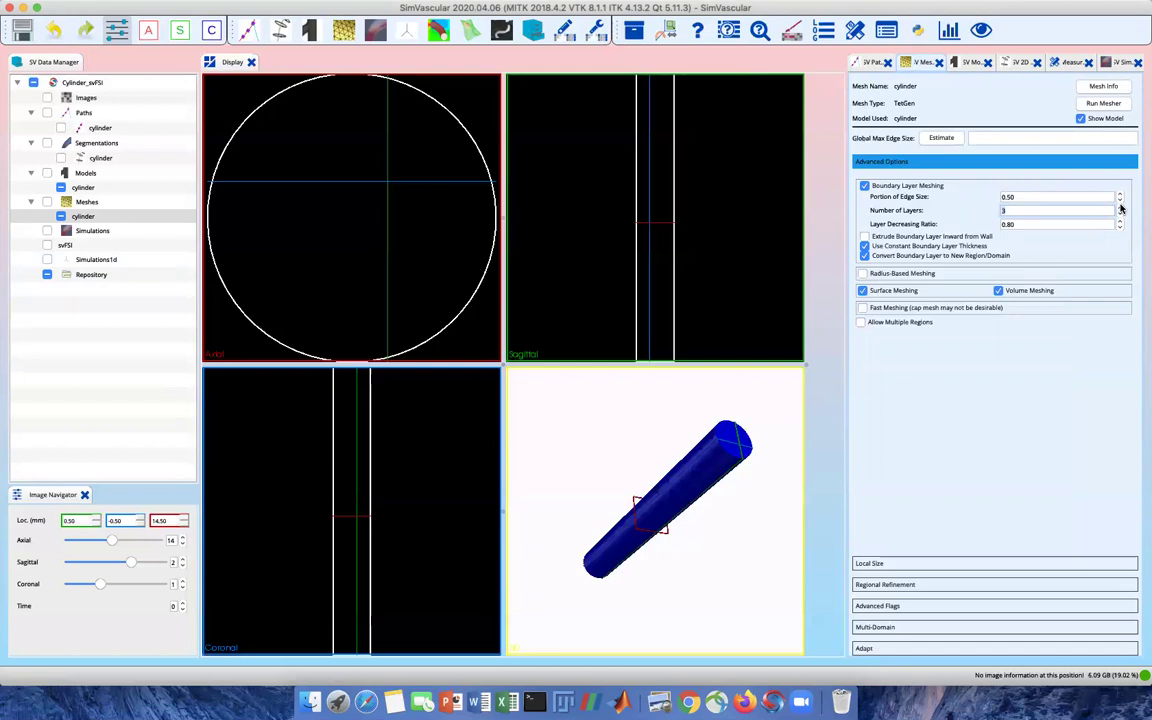
- Estimate the global max edge size and run the mesher on the cylinder
{"action": "left_click", "coordinate": [941, 137]}
{"action": "left_click", "coordinate": [1104, 104]}
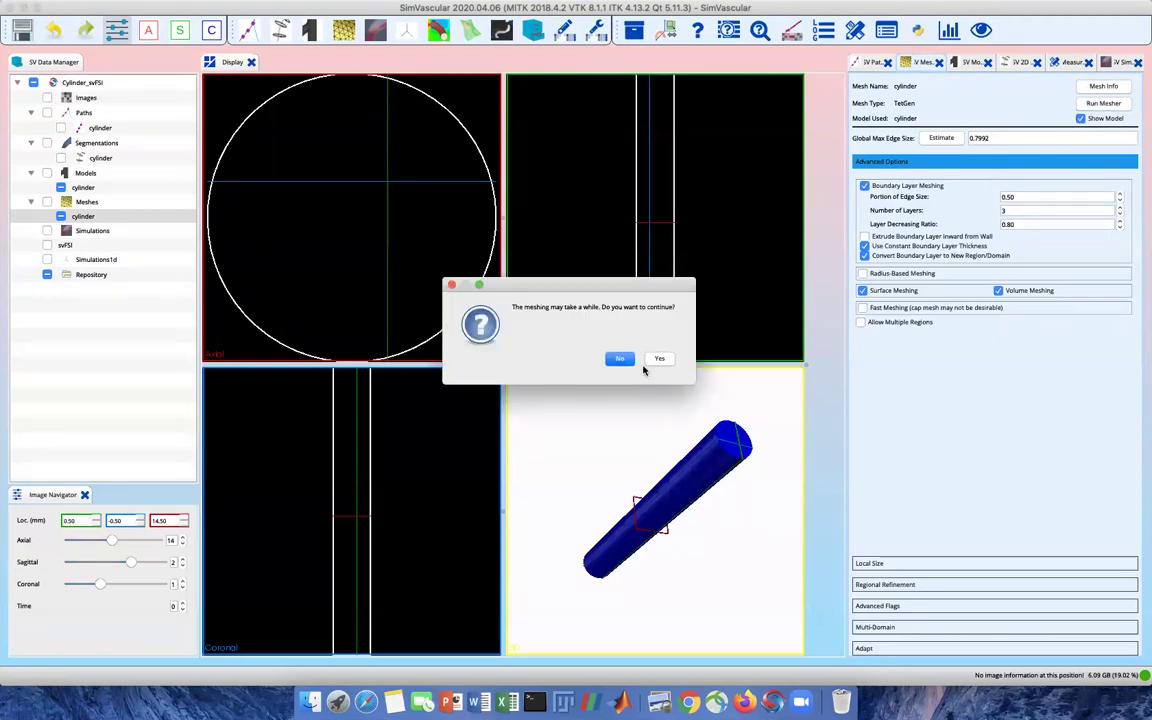
{"action": "left_click", "coordinate": [658, 359]}
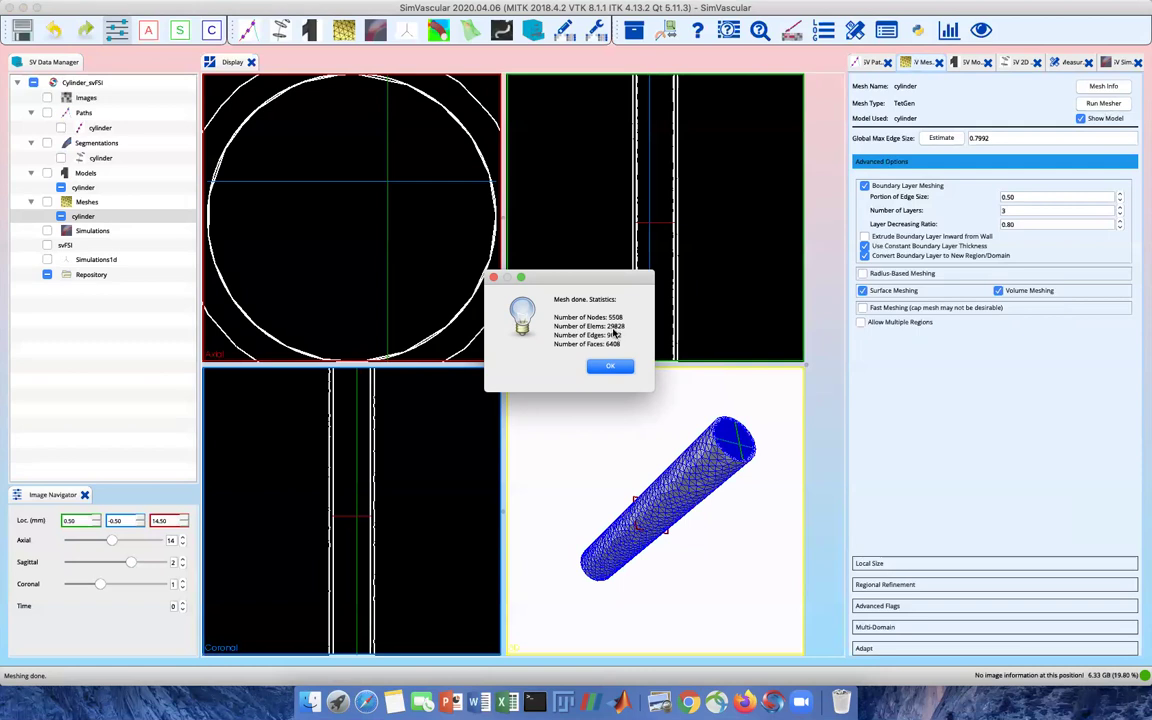
{"action": "left_click", "coordinate": [603, 367]}
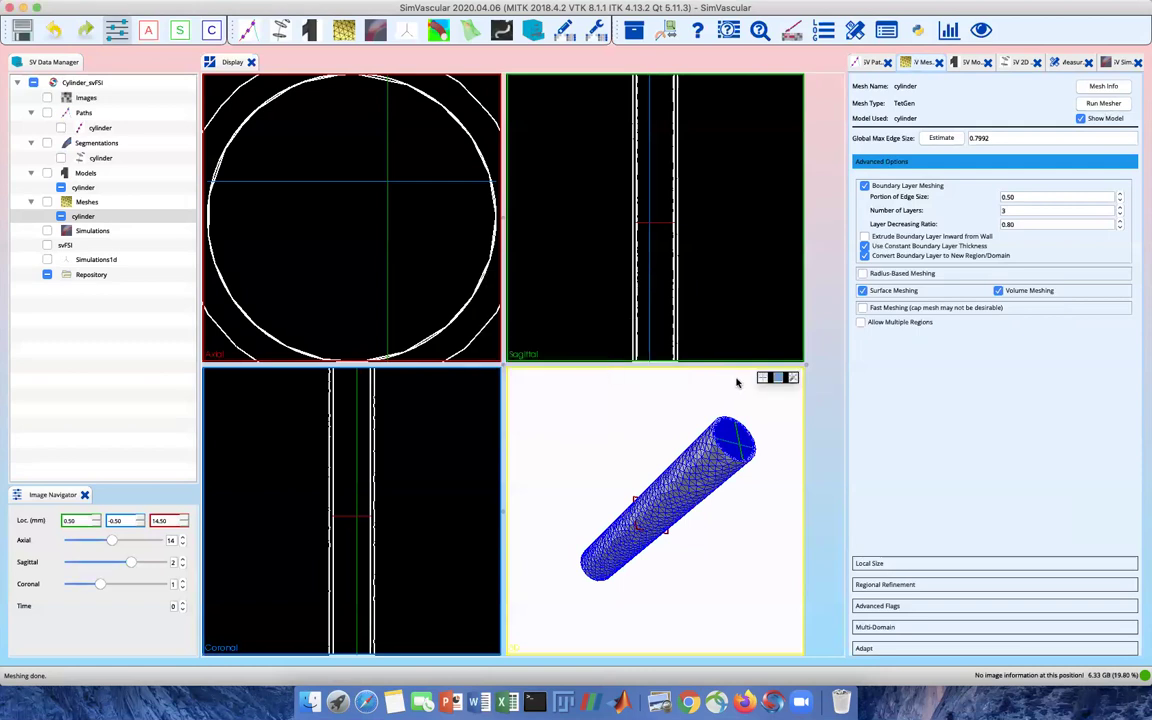
- Enlarge the 3D view without its crosshair and examine the boundary layer mesh at the cylinder's open end
{"action": "left_click", "coordinate": [778, 377]}
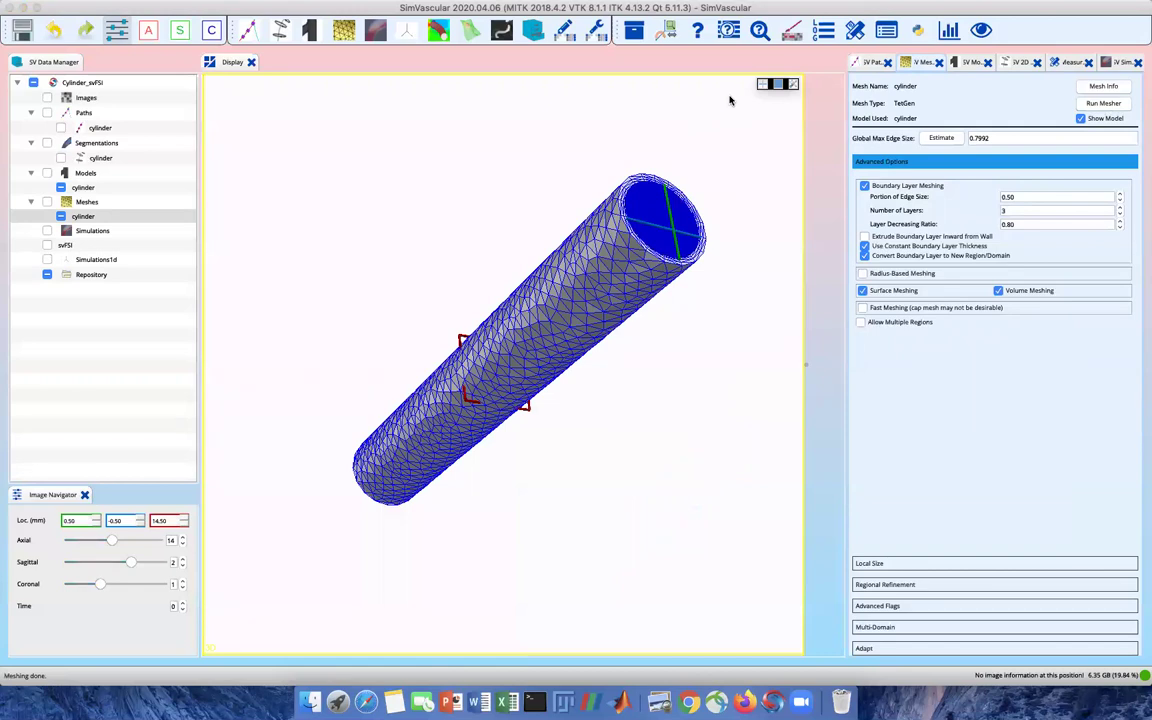
{"action": "left_click", "coordinate": [761, 88]}
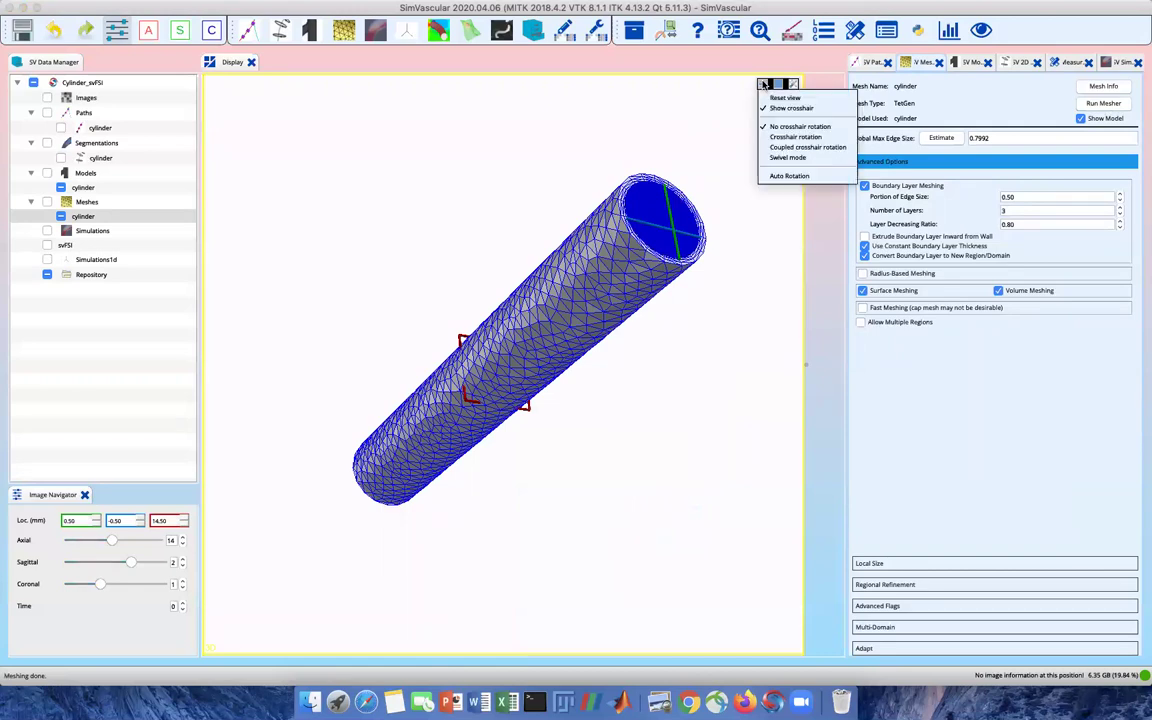
{"action": "left_click", "coordinate": [768, 103]}
{"action": "left_click_drag", "start_coordinate": [756, 129], "coordinate": [620, 249]}
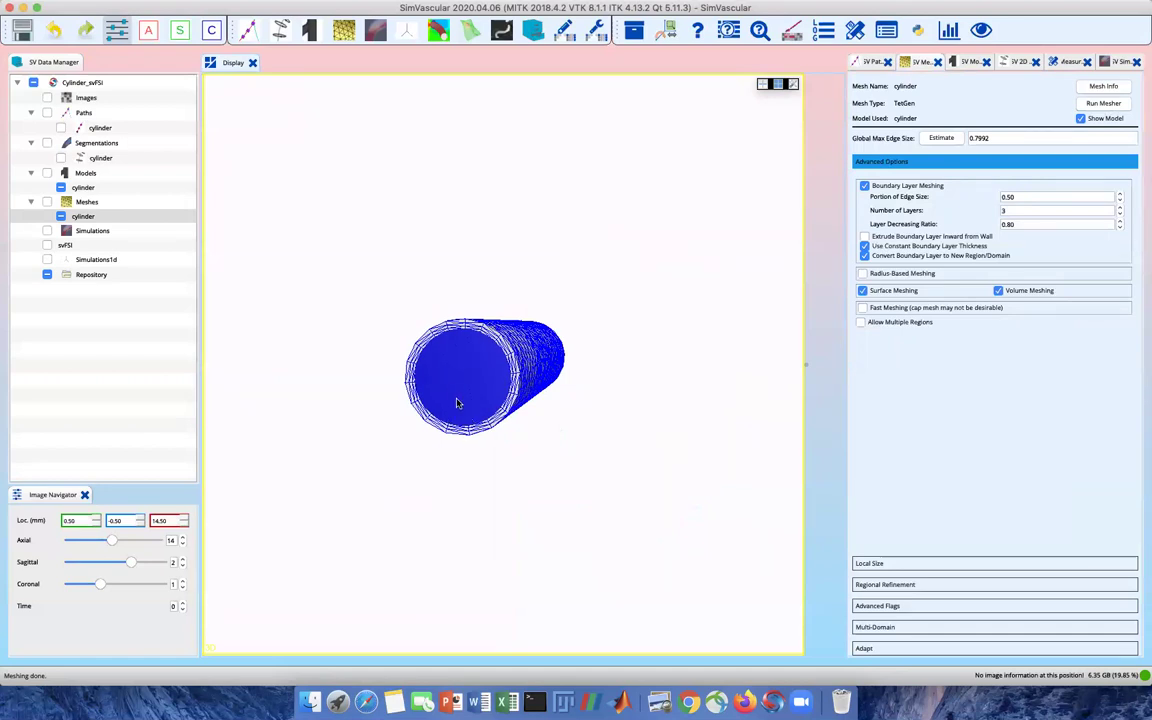
{"action": "right_click_drag", "start_coordinate": [418, 326], "coordinate": [360, 241]}
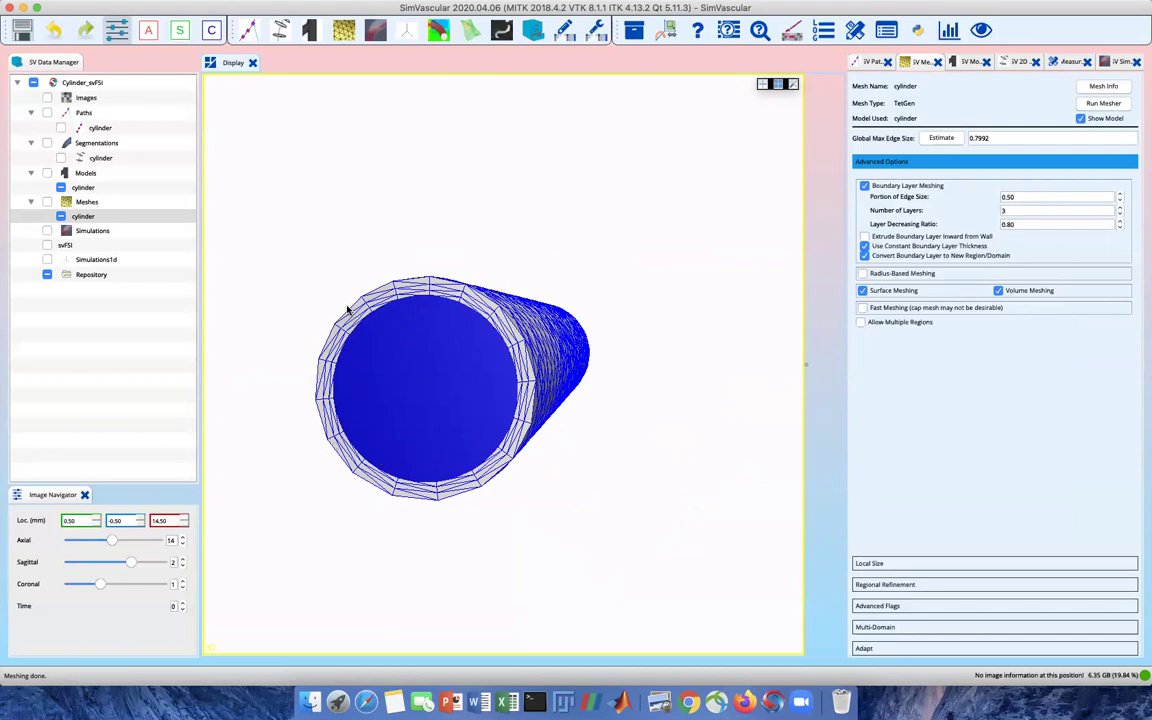
- Save the project and export the complete cylinder mesh to the SV_TUTORIAL folder
{"action": "left_click", "coordinate": [22, 29]}
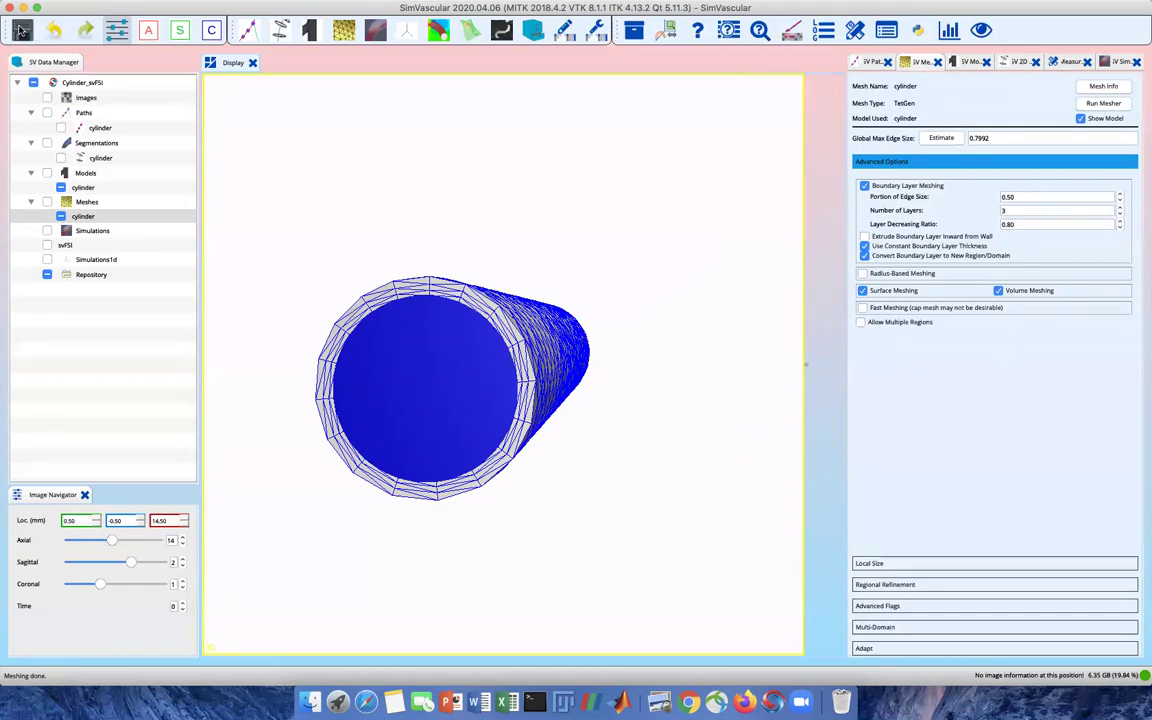
{"action": "right_click", "coordinate": [84, 217]}
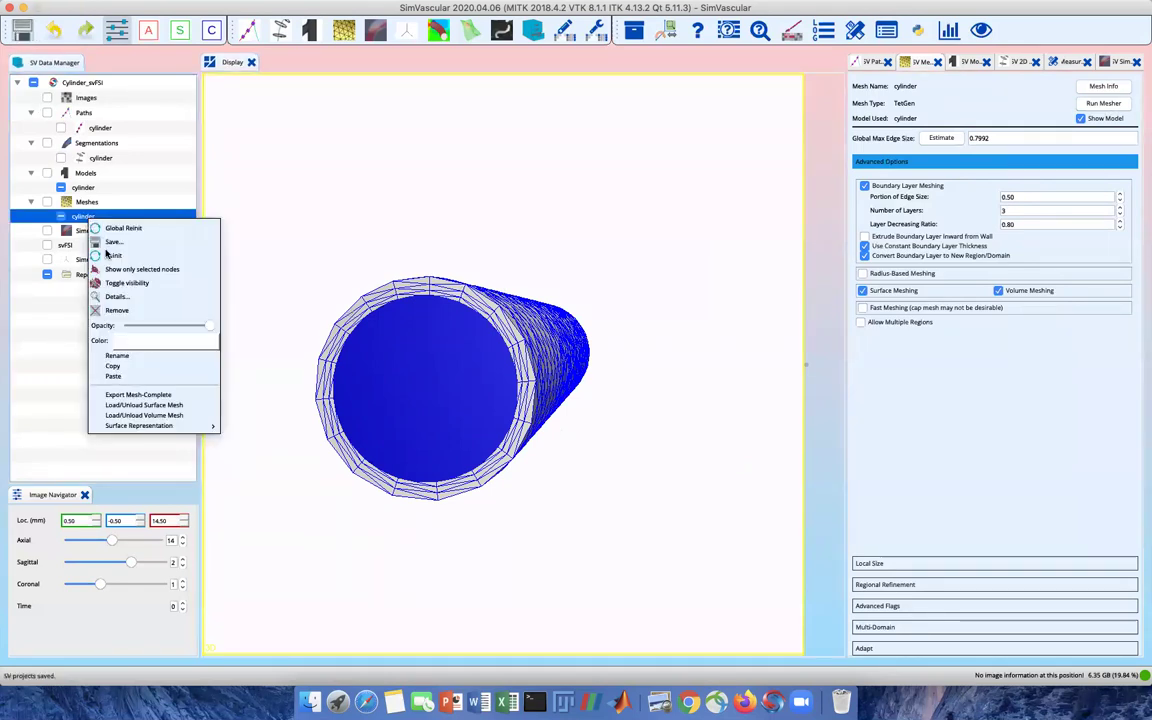
{"action": "left_click", "coordinate": [158, 396]}
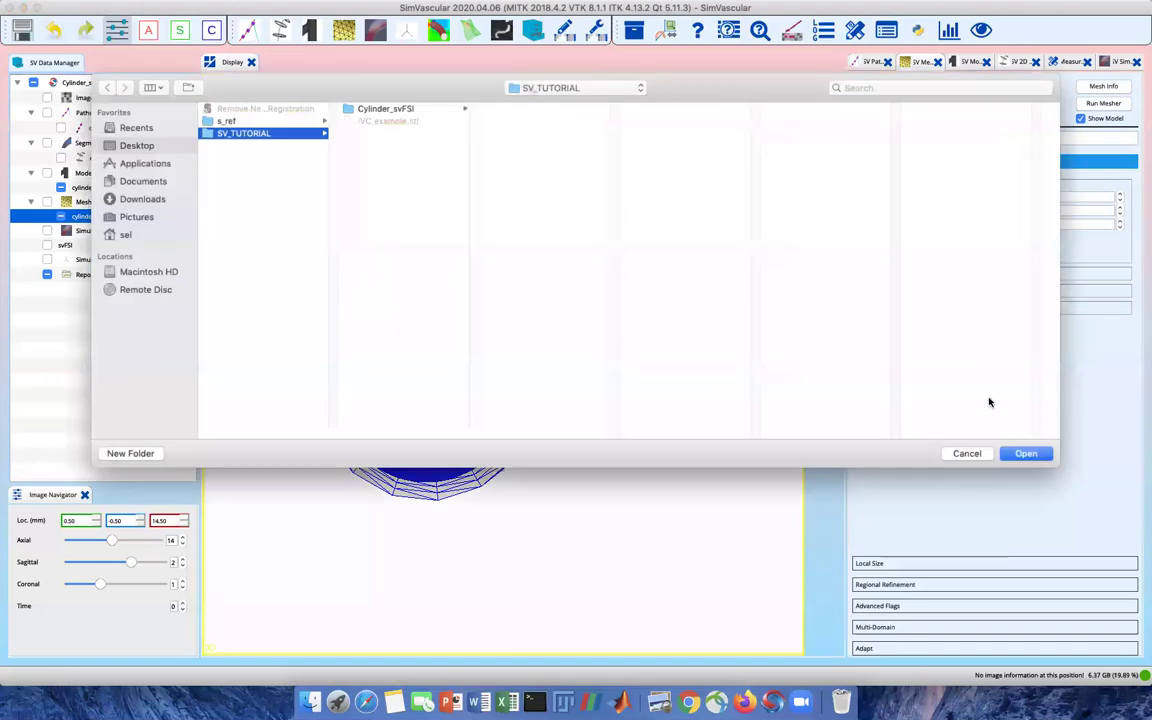
{"action": "left_click", "coordinate": [1027, 455]}
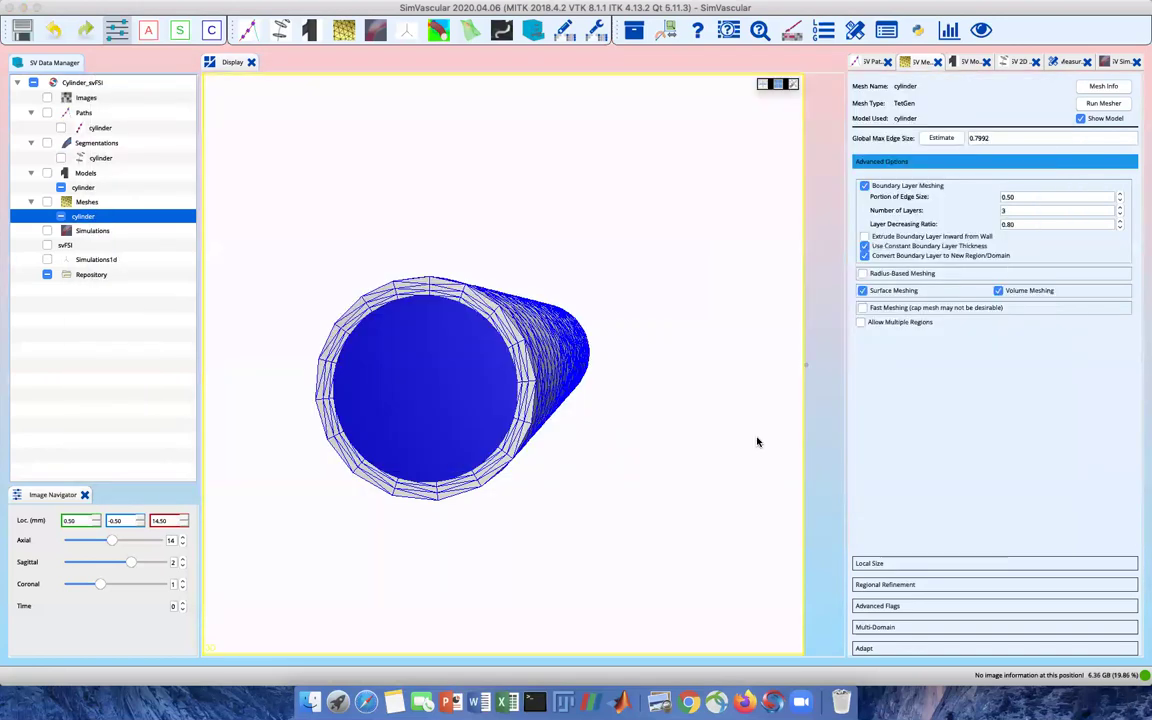
- Switch to the terminal and list the contents of the SV_TUTORIAL folder
{"action": "key", "text": "ctrl+Right"}
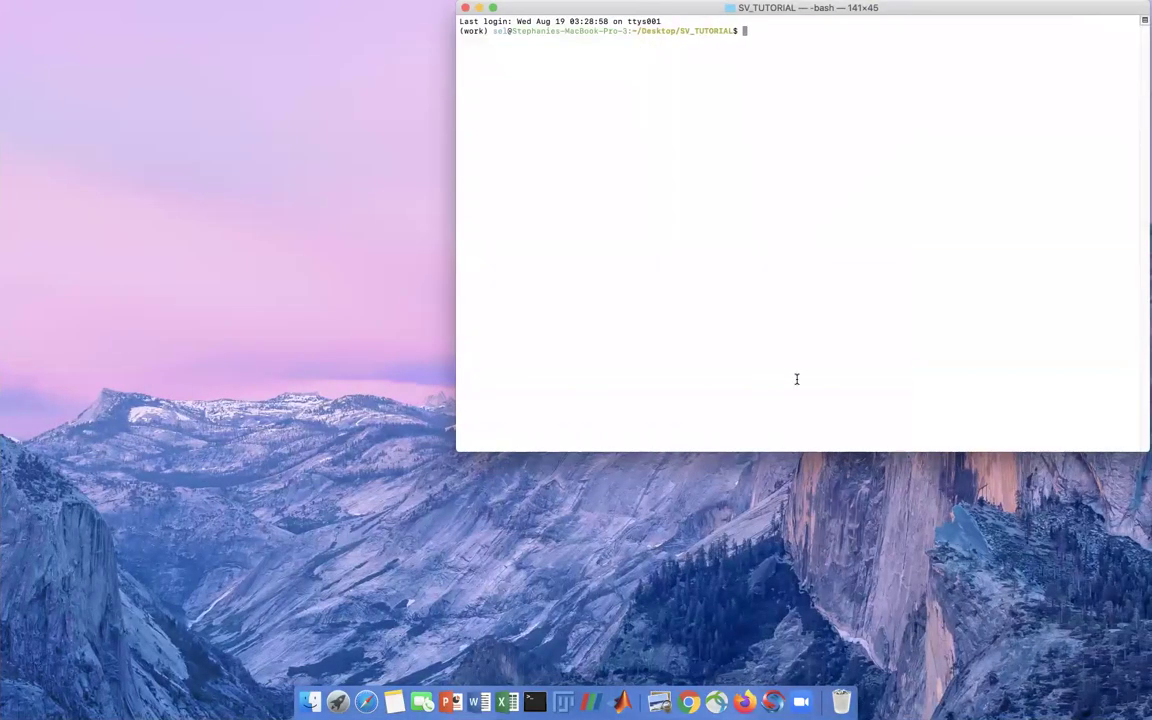
{"action": "type", "text": "ls"}
{"action": "key", "text": "Return"}
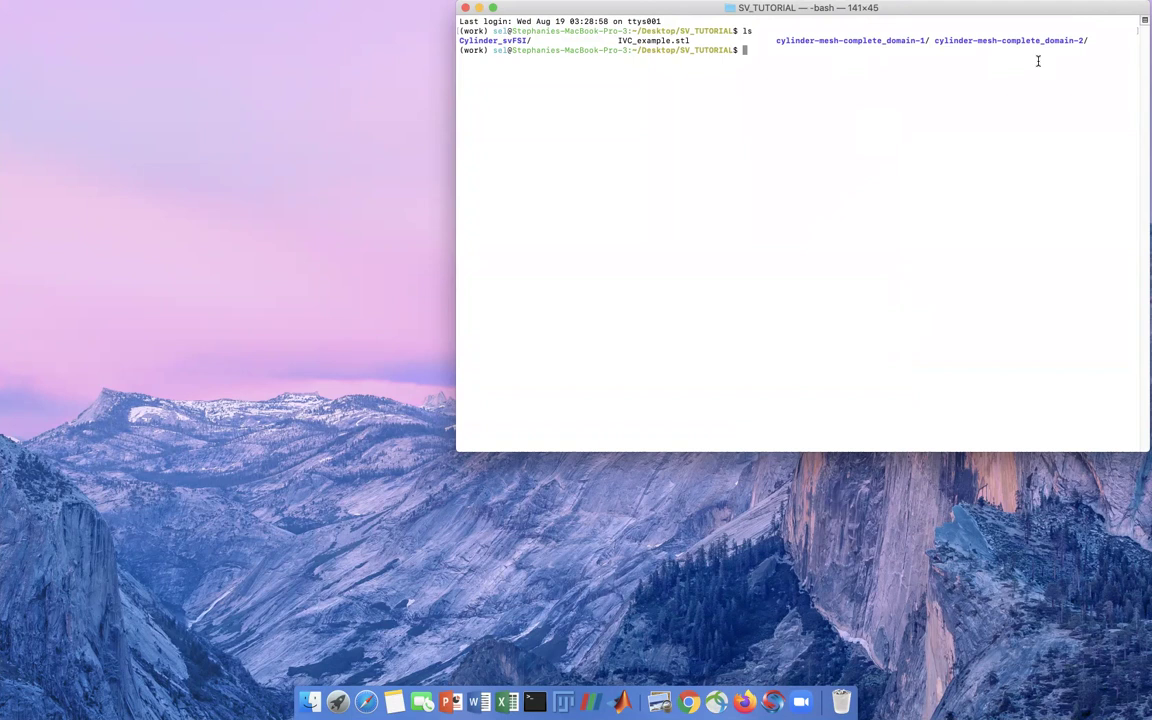
- Launch ParaView from the terminal with the pv command and allow incoming network connections
{"action": "type", "text": "pv"}
{"action": "key", "text": "Return"}
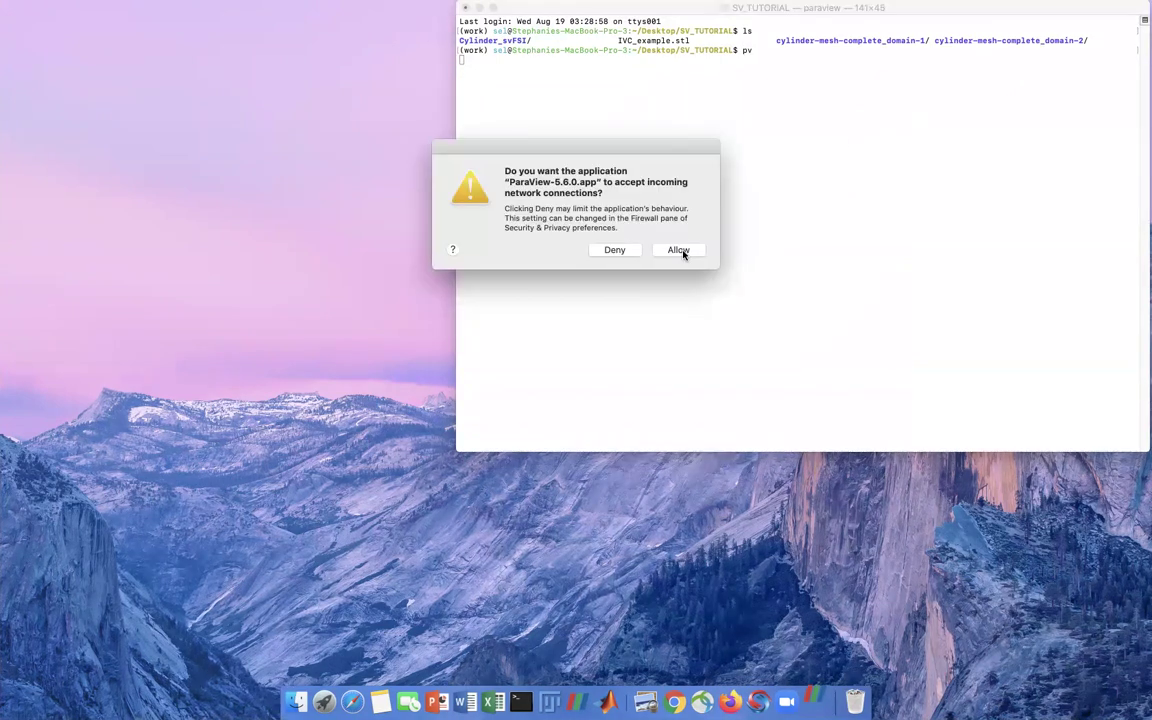
{"action": "left_click", "coordinate": [680, 249]}
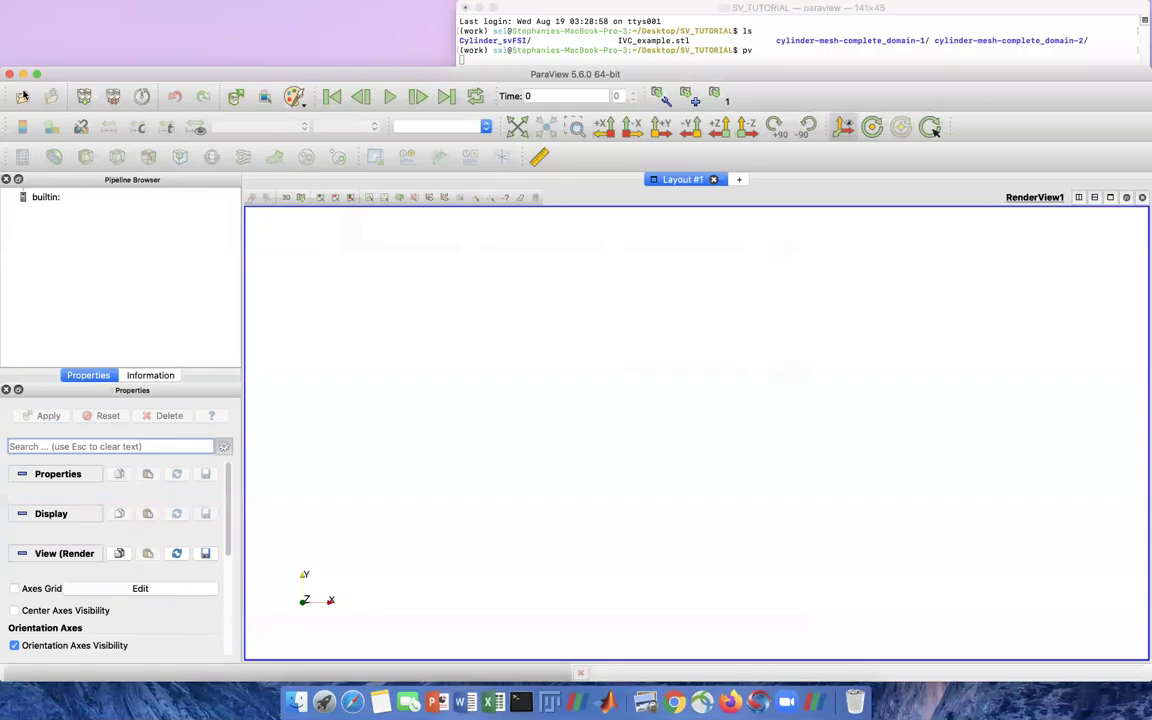
- Load mesh-complete.exterior.vtp from the cylinder-mesh-complete_domain-2 folder and view the hollow wall from its end
{"action": "left_click", "coordinate": [22, 97]}
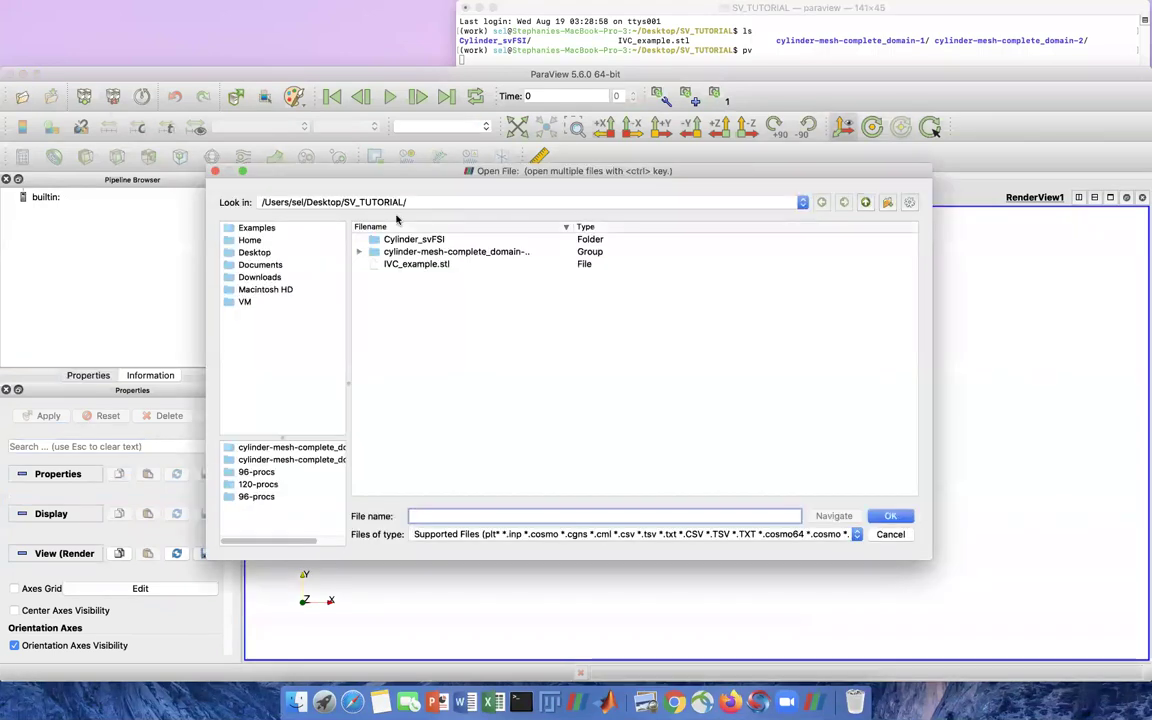
{"action": "left_click", "coordinate": [358, 253]}
{"action": "double_click", "coordinate": [426, 265]}
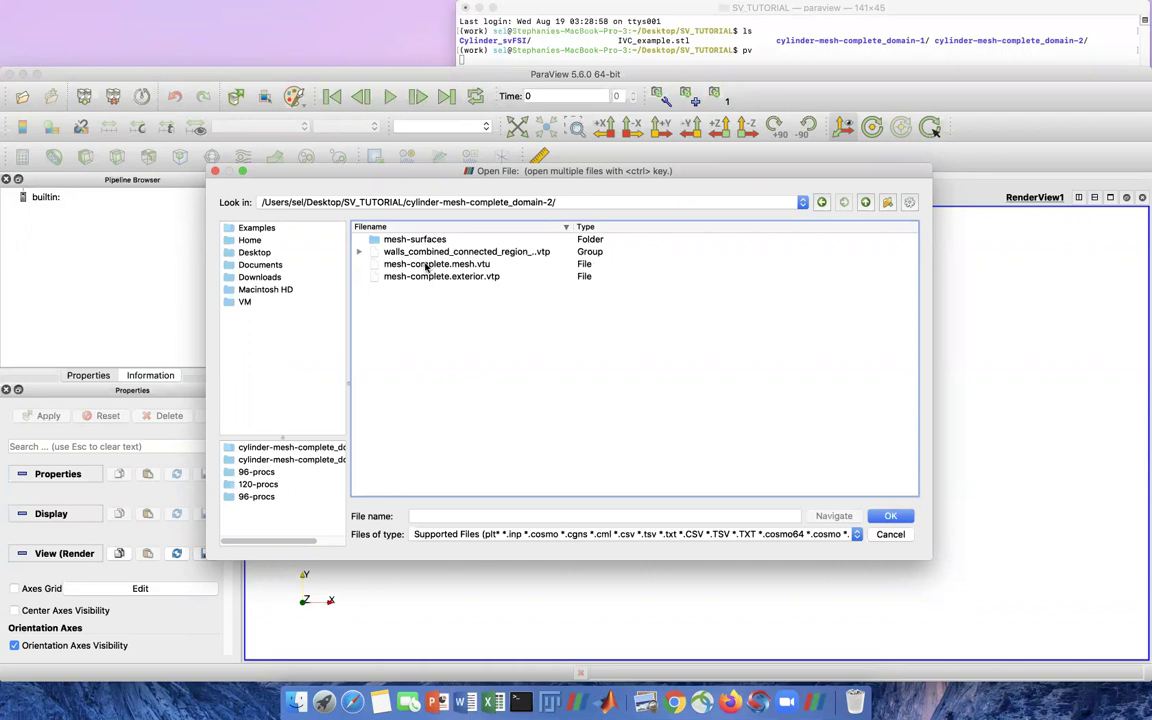
{"action": "double_click", "coordinate": [442, 276]}
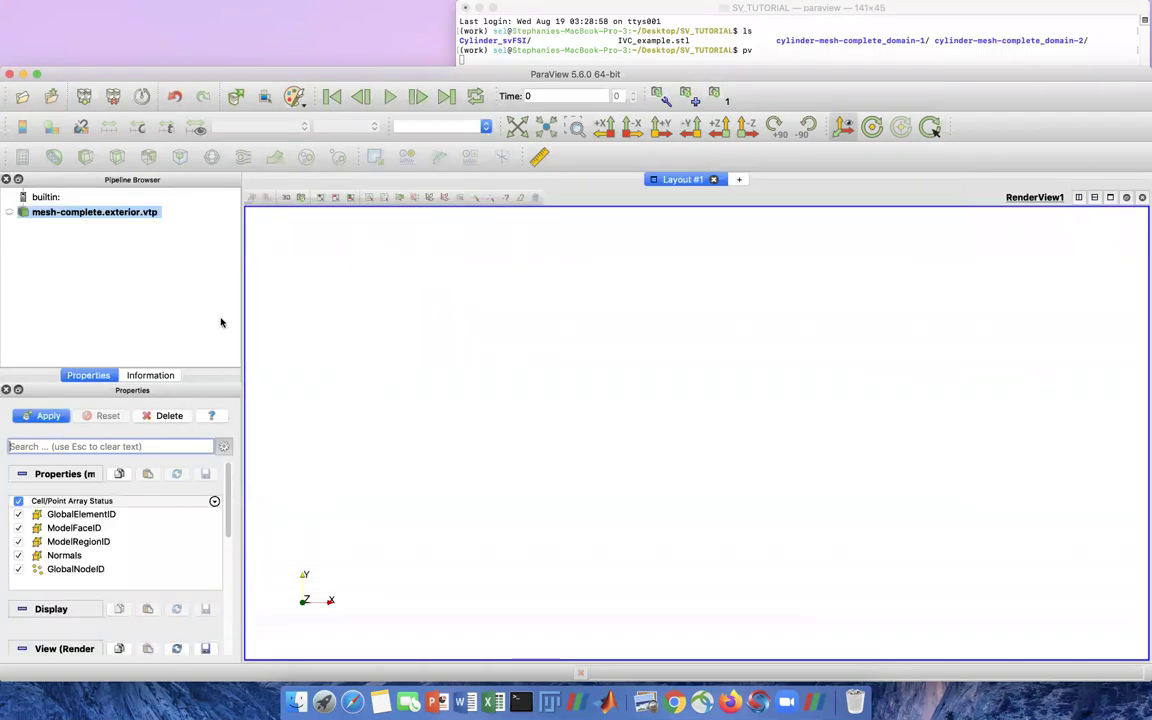
{"action": "left_click", "coordinate": [48, 416]}
{"action": "left_click_drag", "start_coordinate": [733, 419], "coordinate": [722, 453]}
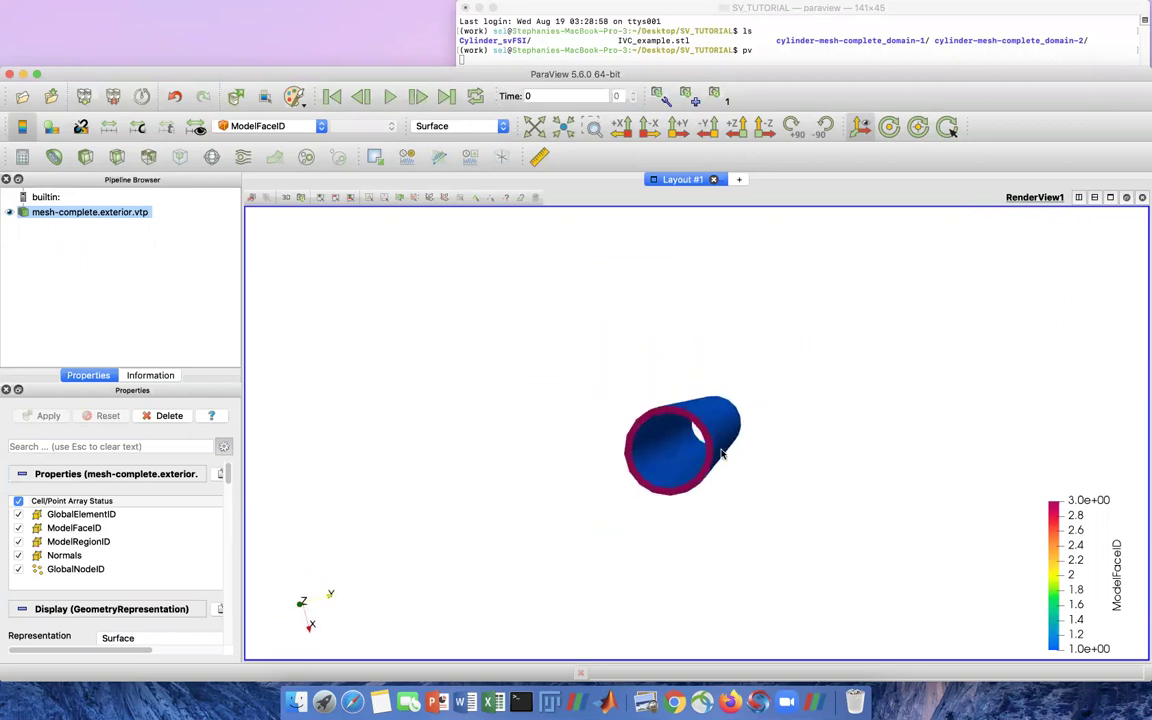
- Load mesh-complete.exterior.vtp from cylinder-mesh-complete_domain-1 alongside the wall mesh, examine both together, and close ParaView
{"action": "left_click", "coordinate": [23, 97]}
{"action": "left_click", "coordinate": [410, 197]}
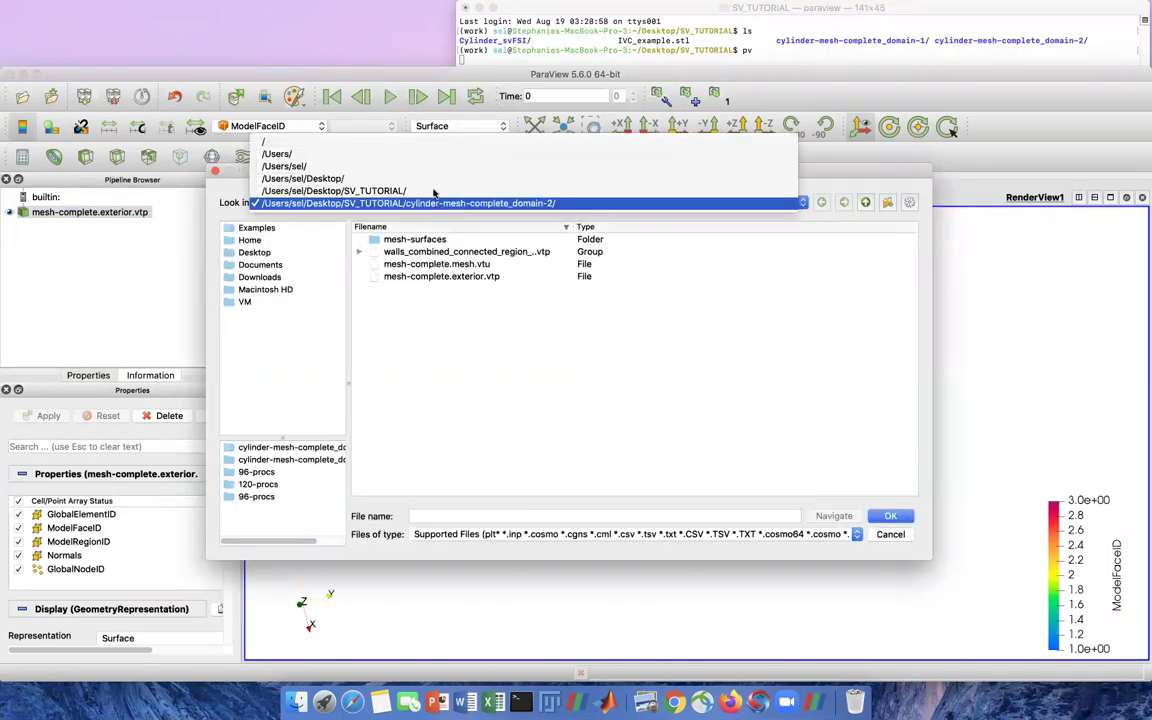
{"action": "left_click", "coordinate": [433, 191]}
{"action": "left_click", "coordinate": [359, 251]}
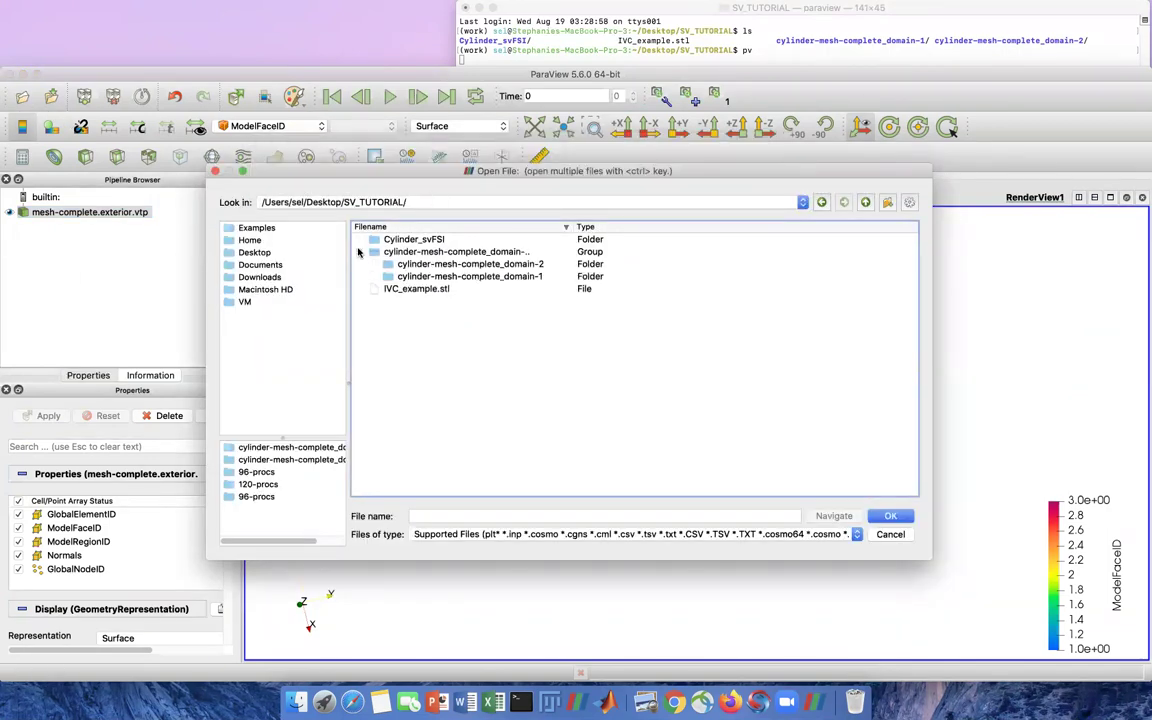
{"action": "double_click", "coordinate": [428, 276]}
{"action": "left_click", "coordinate": [433, 277]}
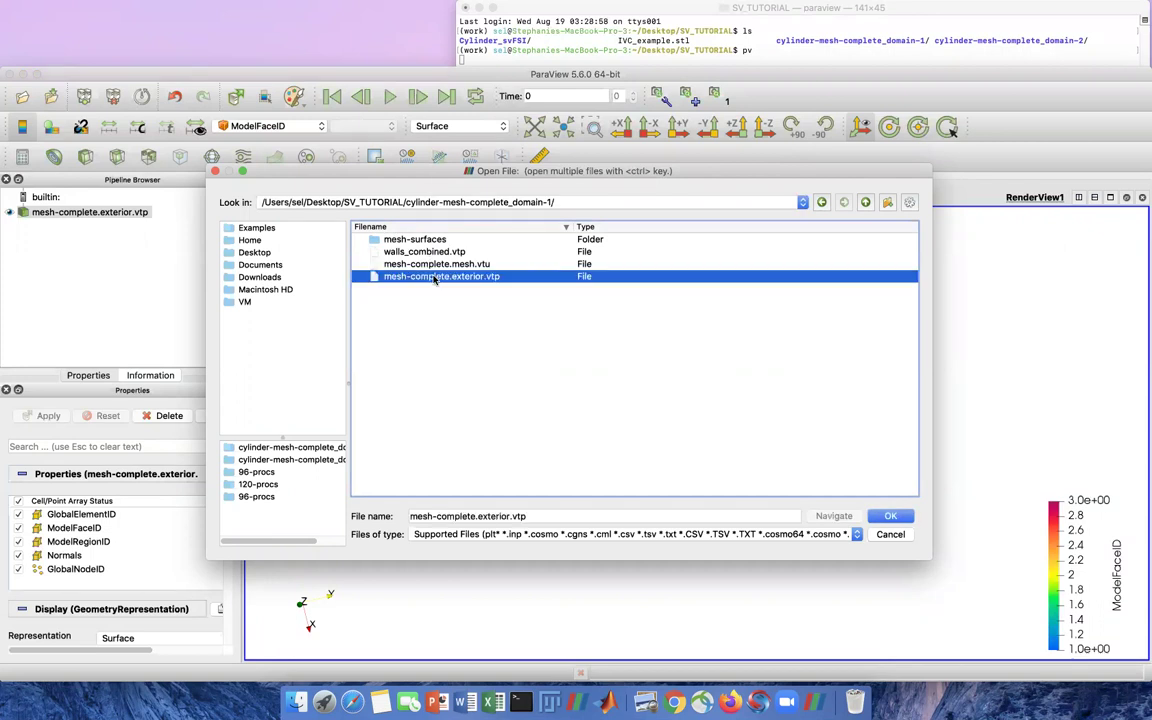
{"action": "double_click", "coordinate": [433, 277]}
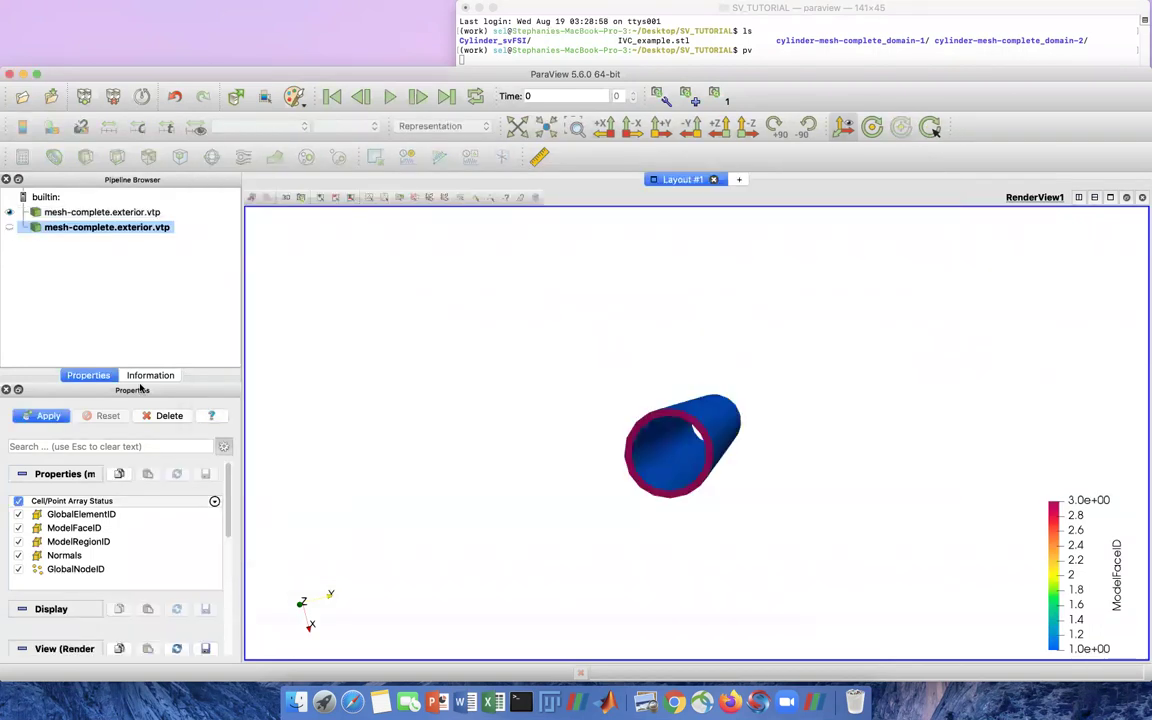
{"action": "left_click", "coordinate": [45, 415]}
{"action": "left_click_drag", "start_coordinate": [643, 418], "coordinate": [816, 355]}
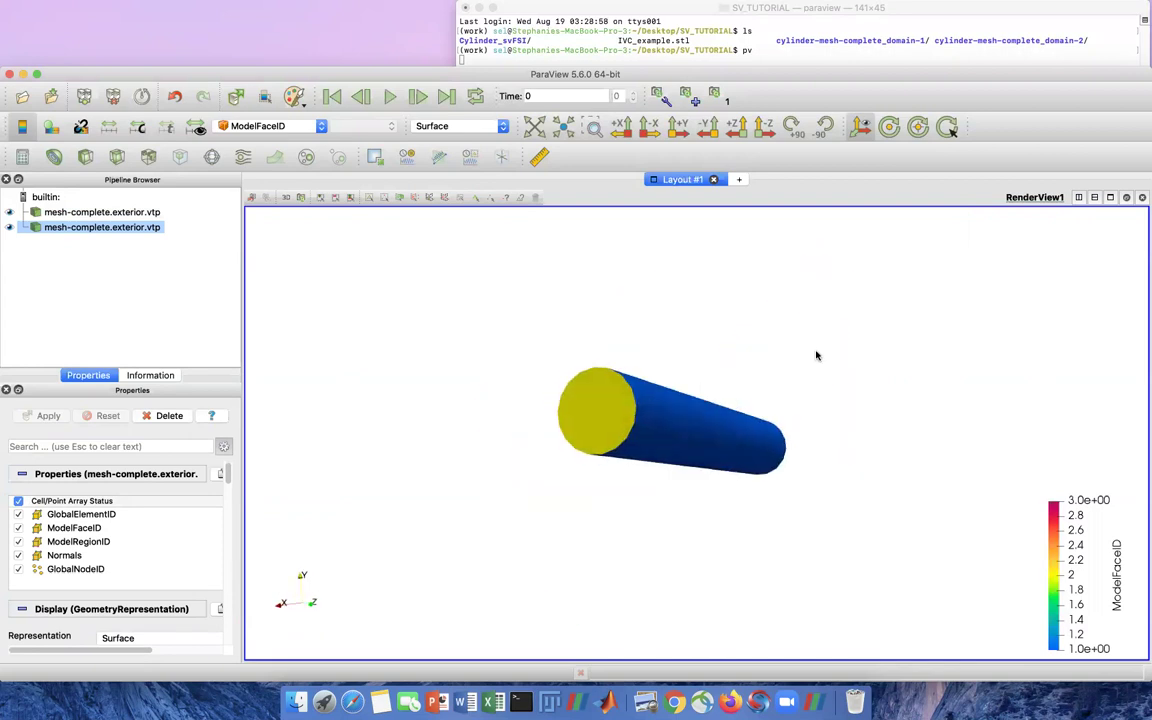
{"action": "left_click", "coordinate": [10, 73]}
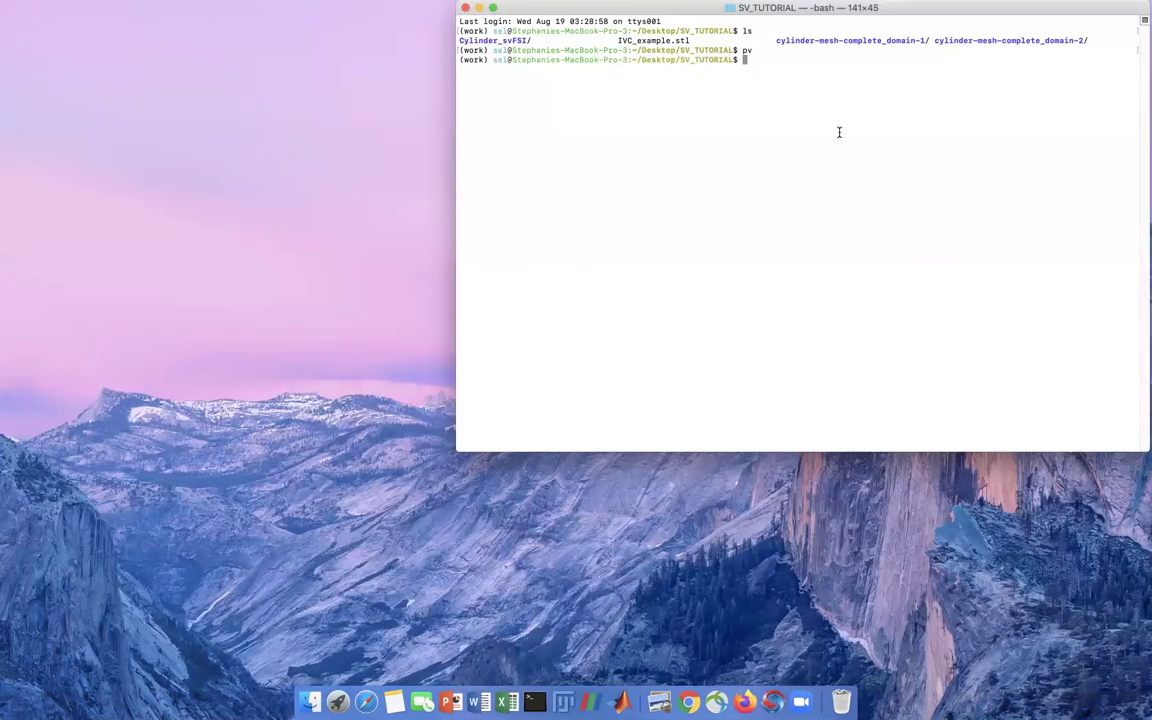
- Rename the cylinder-mesh-complete_domain-1 folder to fluid-mesh-complete
{"action": "type", "text": "mv cy"}
{"action": "key", "text": "Tab"}
{"action": "type", "text": "1 "}
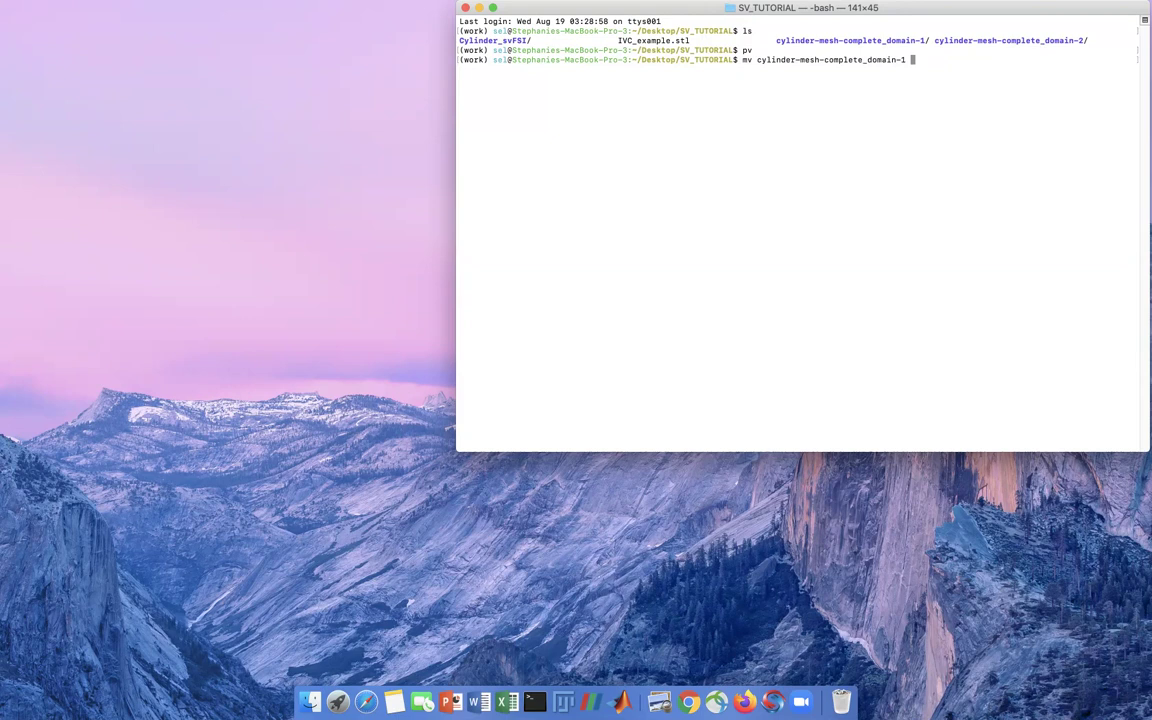
{"action": "type", "text": "fluid-mesh-complete"}
{"action": "key", "text": "Return"}
- Rename the cylinder-mesh-complete_domain-2 folder to solid-mesh-complete and list the SV_TUTORIAL contents
{"action": "type", "text": "mv cyl"}
{"action": "key", "text": "Tab"}
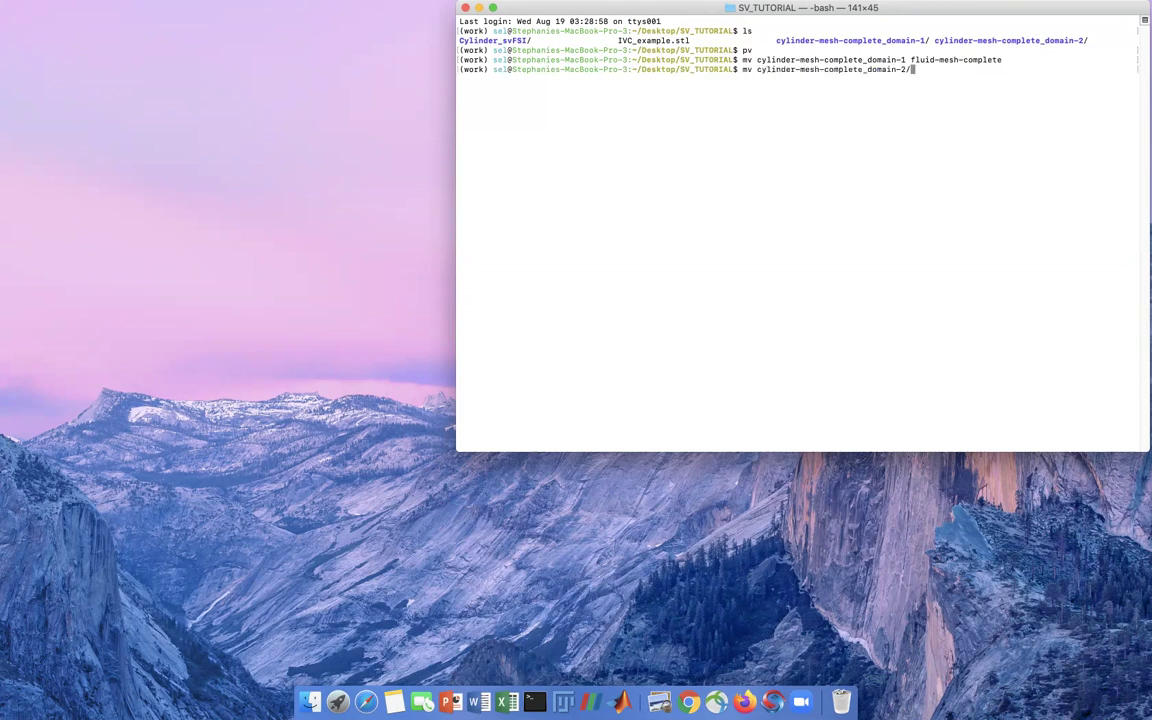
{"action": "type", "text": "solid-mesh-complete"}
{"action": "key", "text": "Return"}
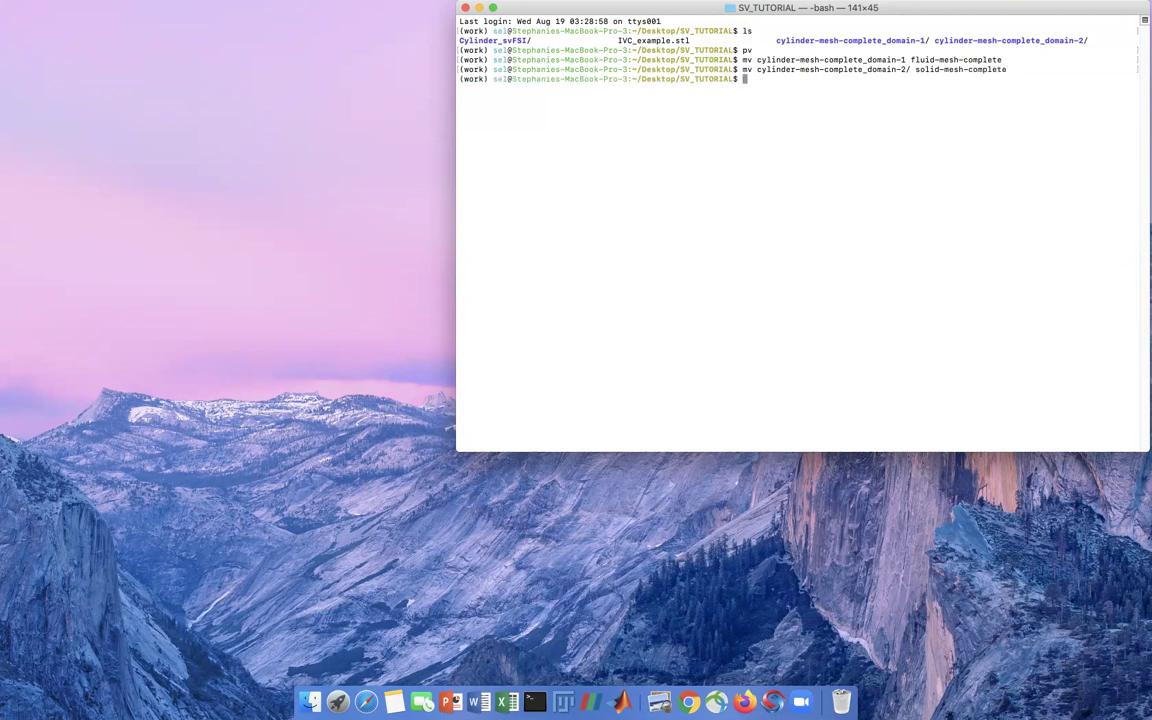
{"action": "type", "text": "ls"}
{"action": "key", "text": "Return"}
- Change into the fluid-mesh-complete folder and list its files
{"action": "type", "text": "cd fluid"}
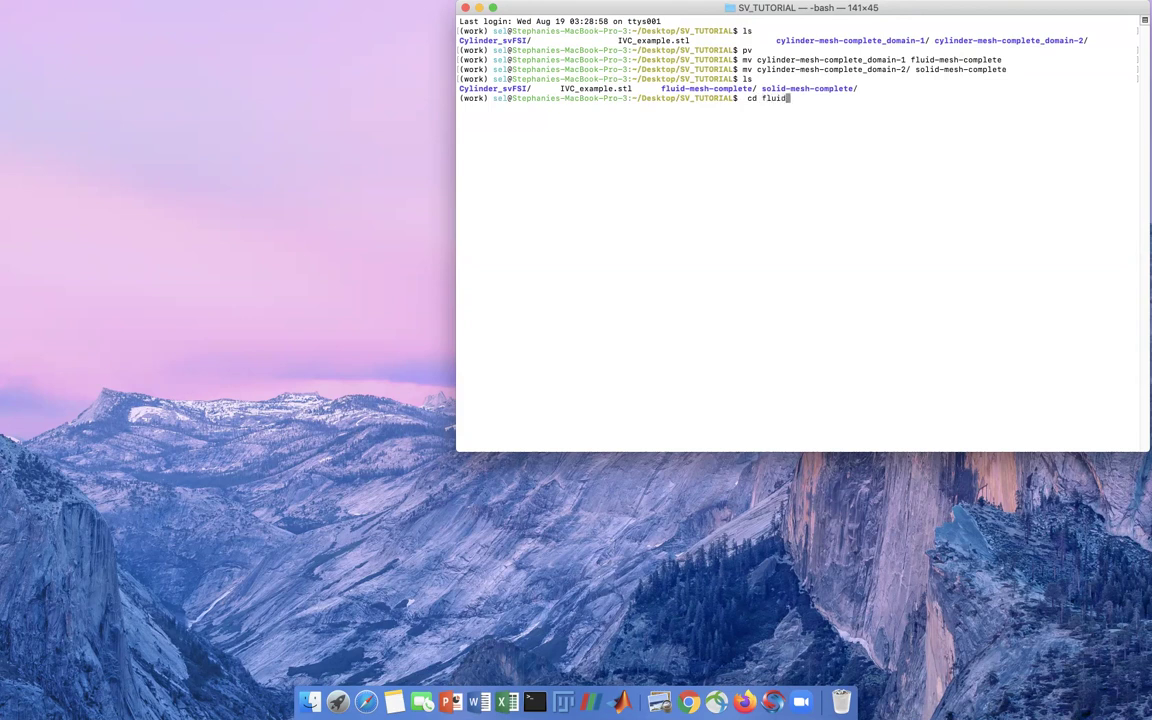
{"action": "key", "text": "Tab"}
{"action": "key", "text": "Return"}
{"action": "type", "text": "ls"}
{"action": "key", "text": "Return"}
- Change into the mesh-surfaces subfolder of the fluid mesh and list its surface files
{"action": "type", "text": "cd mes"}
{"action": "key", "text": "Tab"}
{"action": "type", "text": "s"}
{"action": "key", "text": "Tab"}
{"action": "key", "text": "Return"}
{"action": "type", "text": "ls"}
{"action": "key", "text": "Return"}
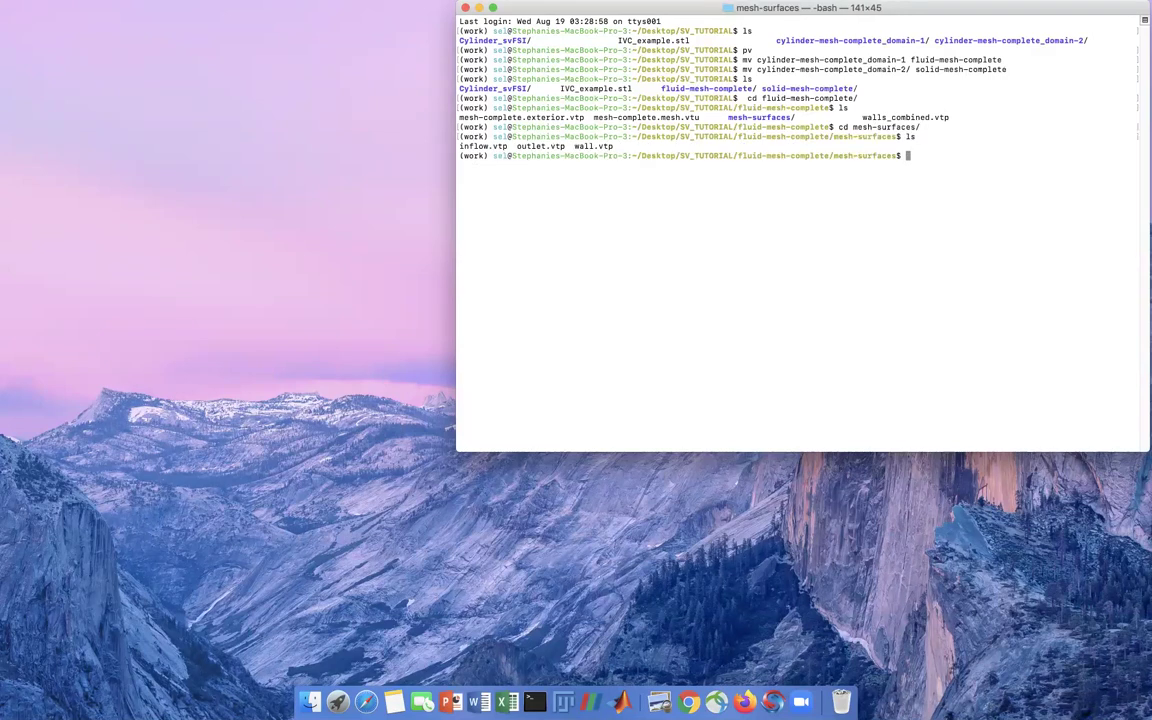
- Rename the fluid mesh's inflow.vtp surface file to lumen_inlet.vtp
{"action": "type", "text": "mv i"}
{"action": "key", "text": "Tab"}
{"action": "type", "text": "lumen_inlet"}
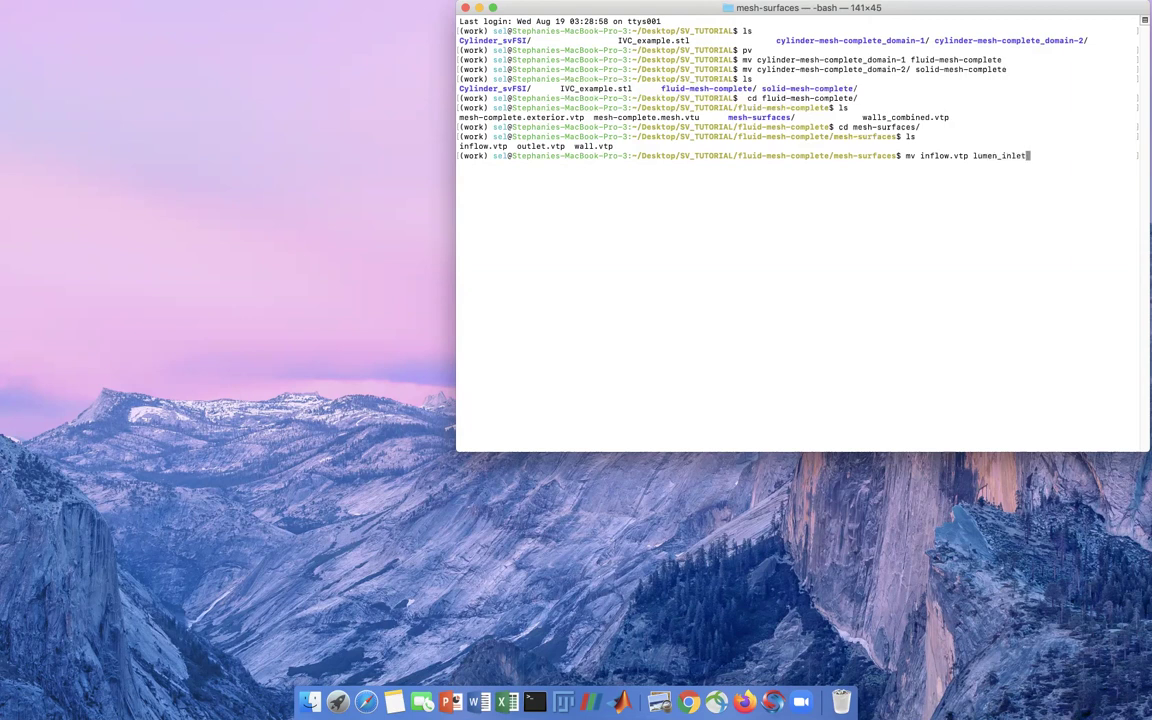
{"action": "type", "text": ".vtp"}
{"action": "key", "text": "Return"}
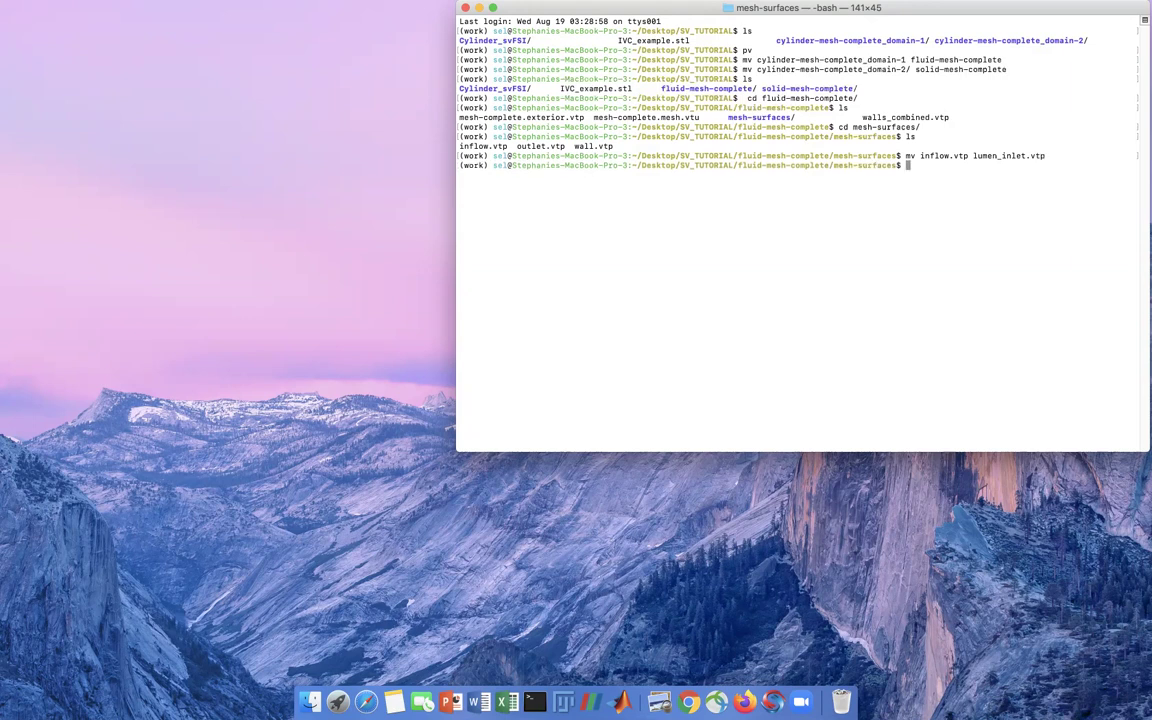
- Rename the fluid mesh's outlet.vtp to lumen_outlet.vtp and wall.vtp to lumen_wall.vtp
{"action": "type", "text": "mv outlet.vtp  lumen_outlet.vtp"}
{"action": "key", "text": "Return"}
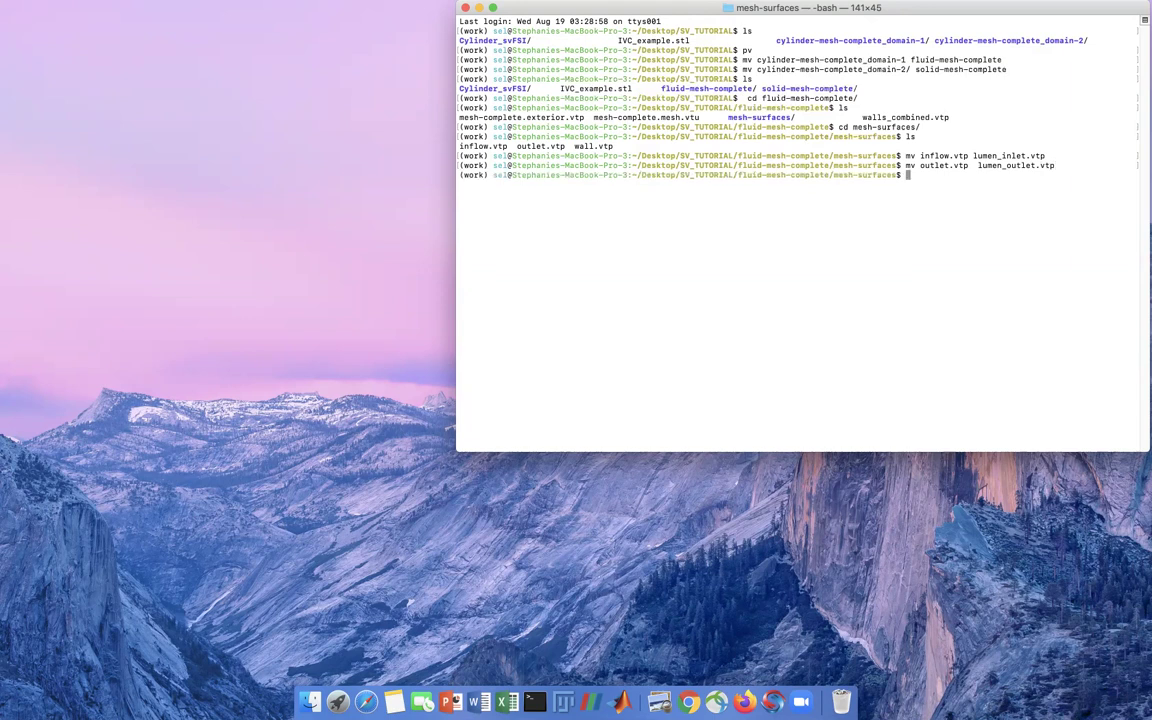
{"action": "type", "text": "mv wall.vtp lumen_wall.vtp"}
{"action": "key", "text": "Return"}
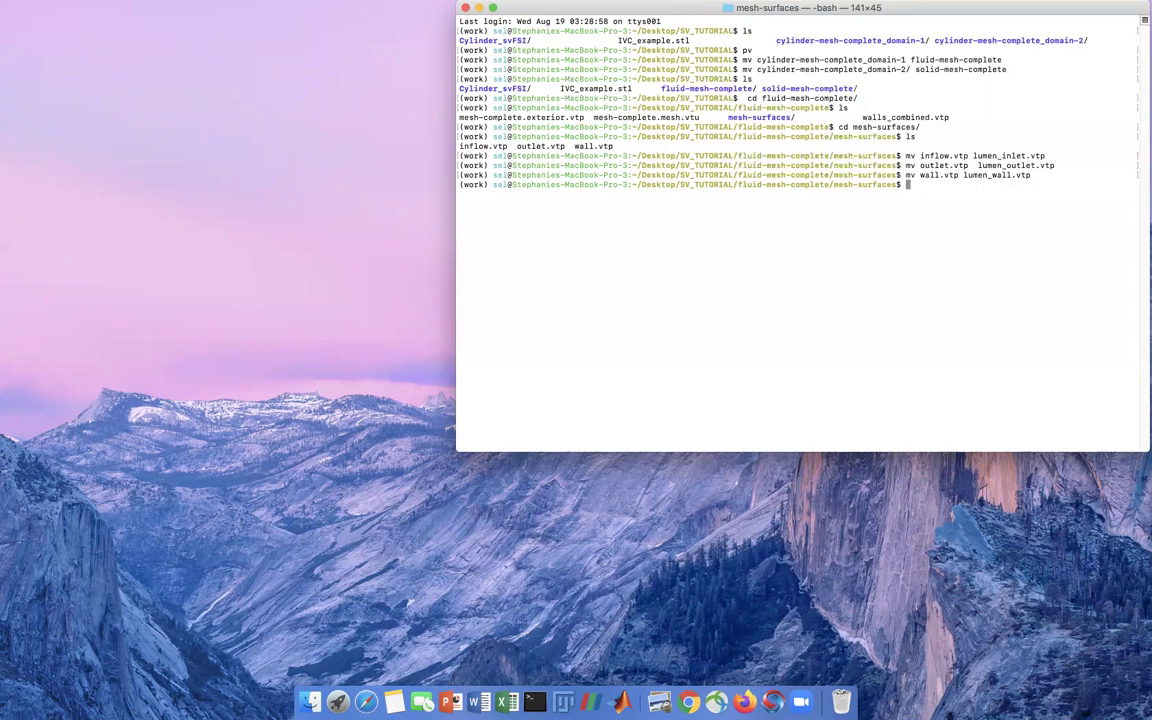
- Go back up to SV_TUTORIAL, change into the solid-mesh-complete folder and list its files
{"action": "type", "text": "cd ../../"}
{"action": "key", "text": "Return"}
{"action": "type", "text": "cd s"}
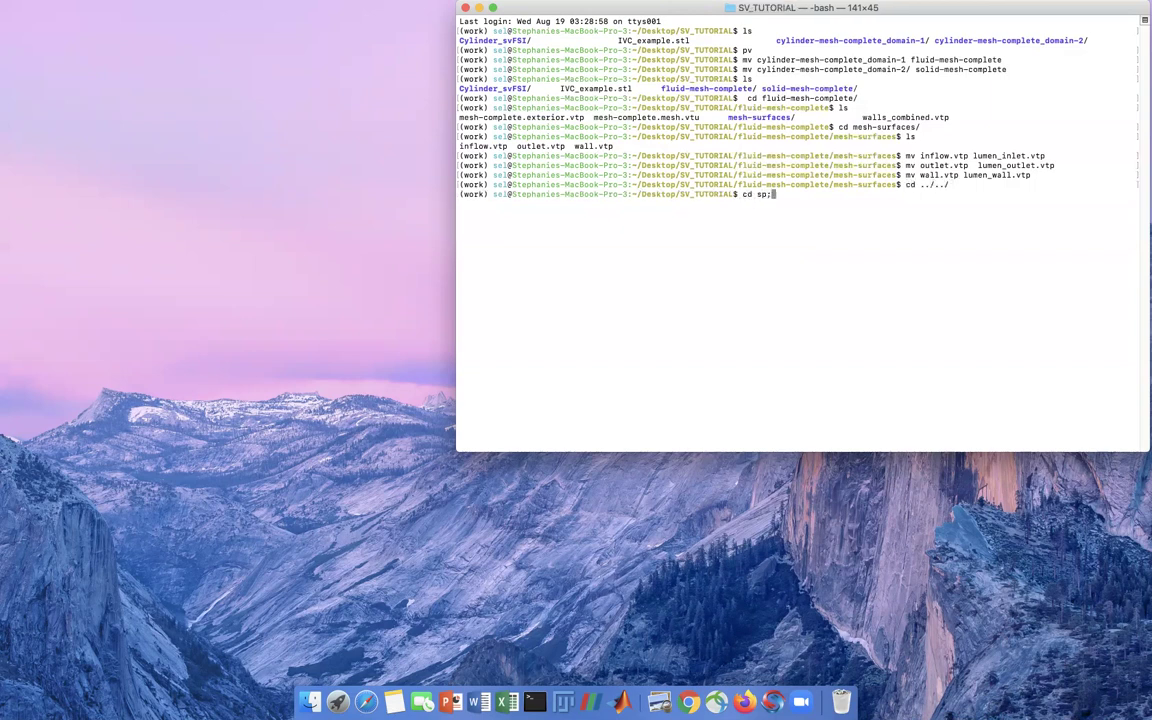
{"action": "key", "text": "Tab"}
{"action": "key", "text": "Return"}
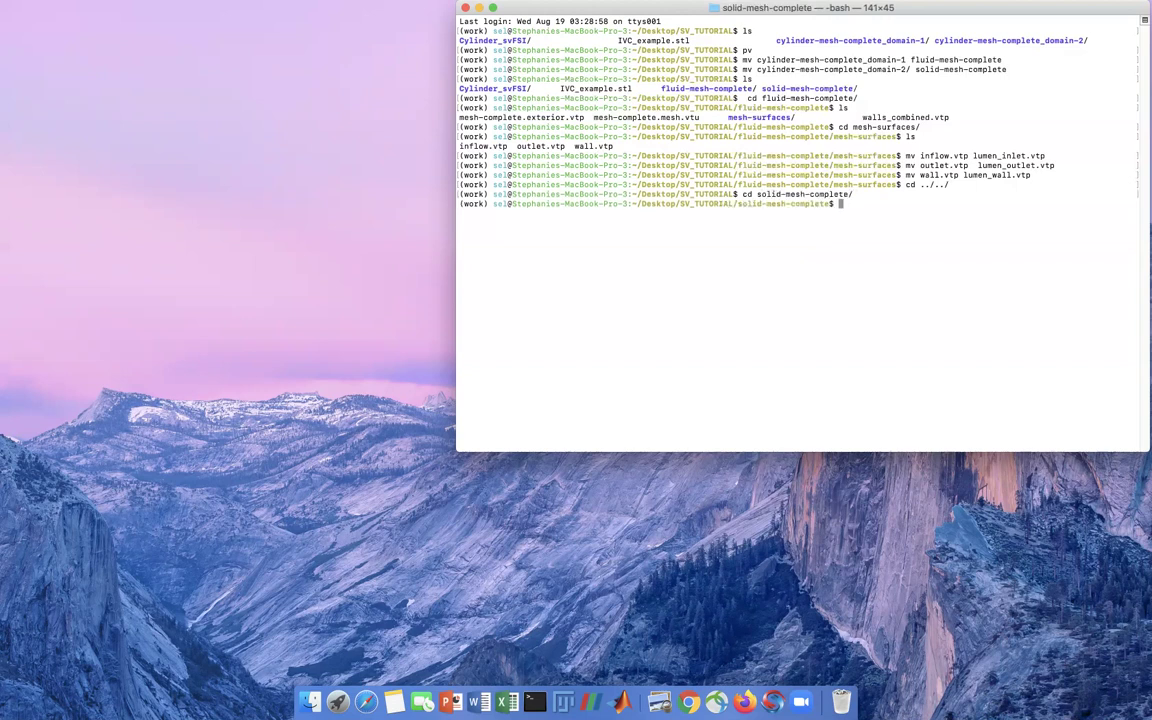
{"action": "type", "text": "ls"}
{"action": "key", "text": "Return"}
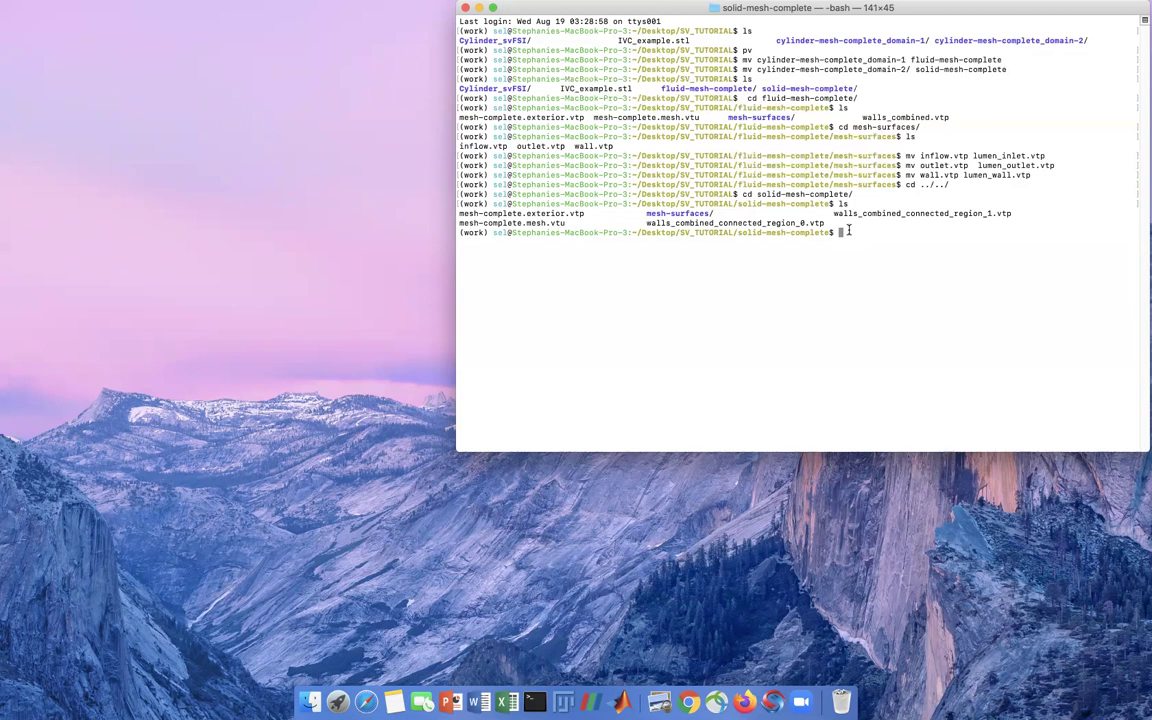
- Change into the mesh-surfaces subfolder of the solid mesh and list its surface files
{"action": "type", "text": "cd me"}
{"action": "key", "text": "Tab"}
{"action": "type", "text": "s"}
{"action": "key", "text": "Tab"}
{"action": "key", "text": "Return"}
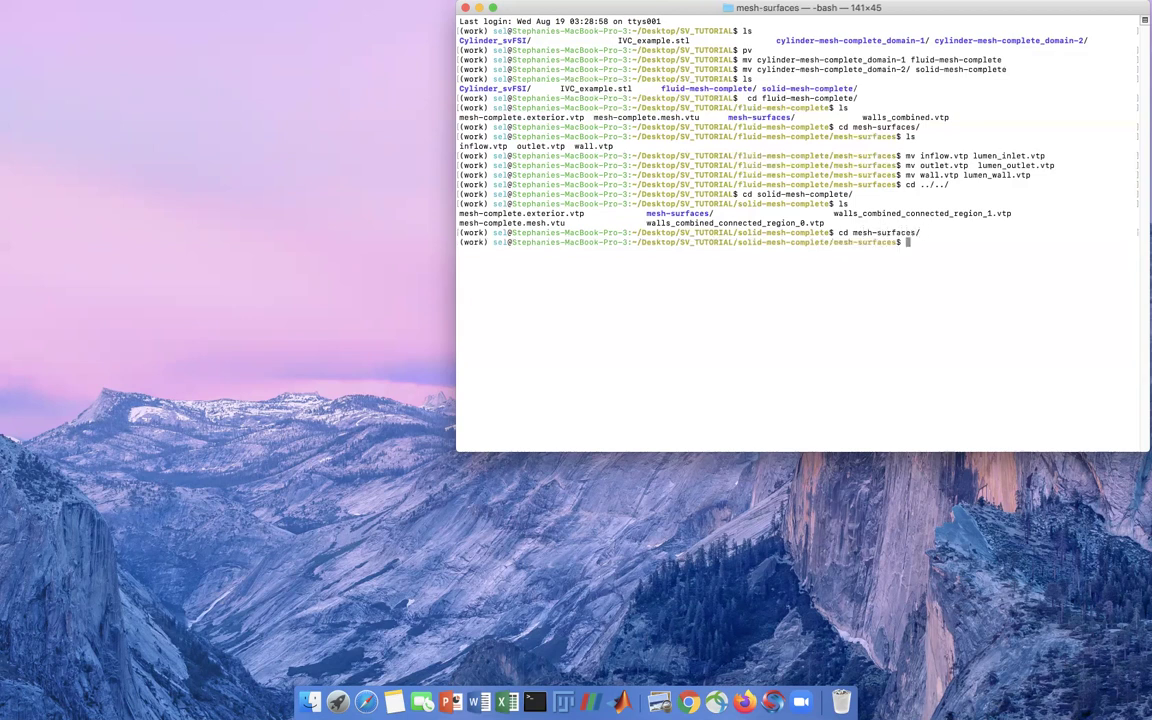
{"action": "type", "text": "ls"}
{"action": "key", "text": "Return"}
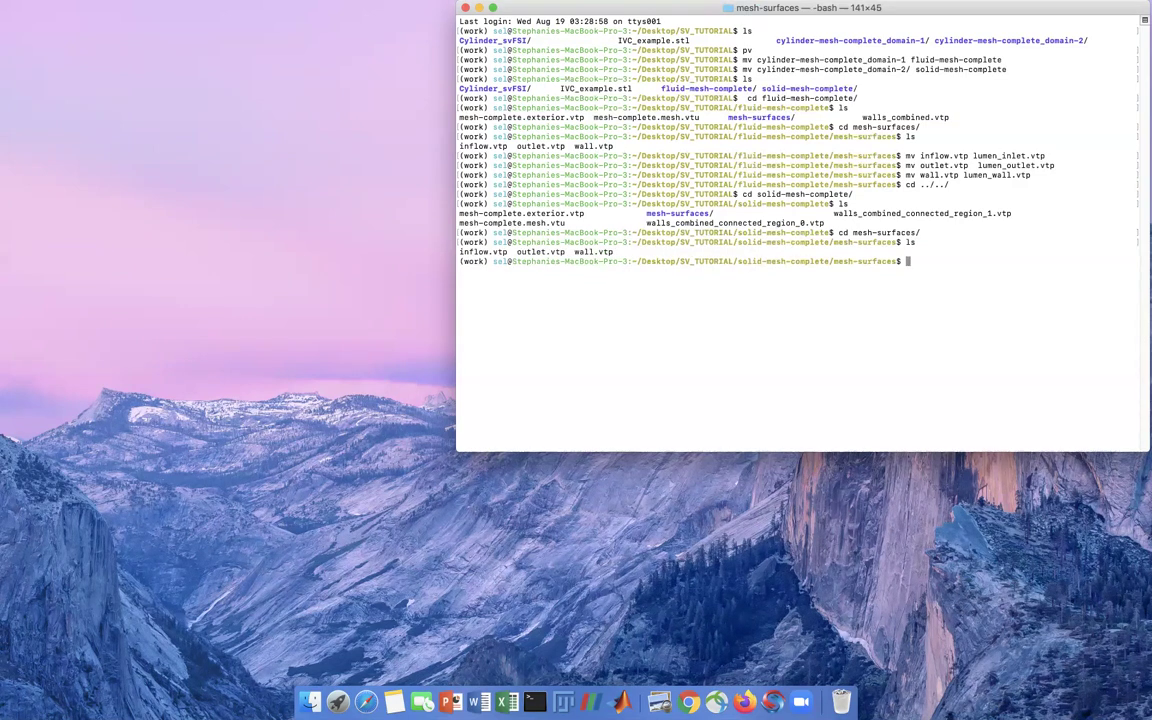
- Rename the solid mesh's inflow.vtp surface file to solid_inlet.vtp
{"action": "type", "text": "mv in"}
{"action": "key", "text": "Tab"}
{"action": "type", "text": "solid_inlet.vtp"}
{"action": "key", "text": "Return"}
- Rename the solid mesh's outlet.vtp to solid_outlet.vtp and wall.vtp to solid_wall.vtp
{"action": "type", "text": "mv outlet.vtp solid_outlet.vtp"}
{"action": "key", "text": "Return"}
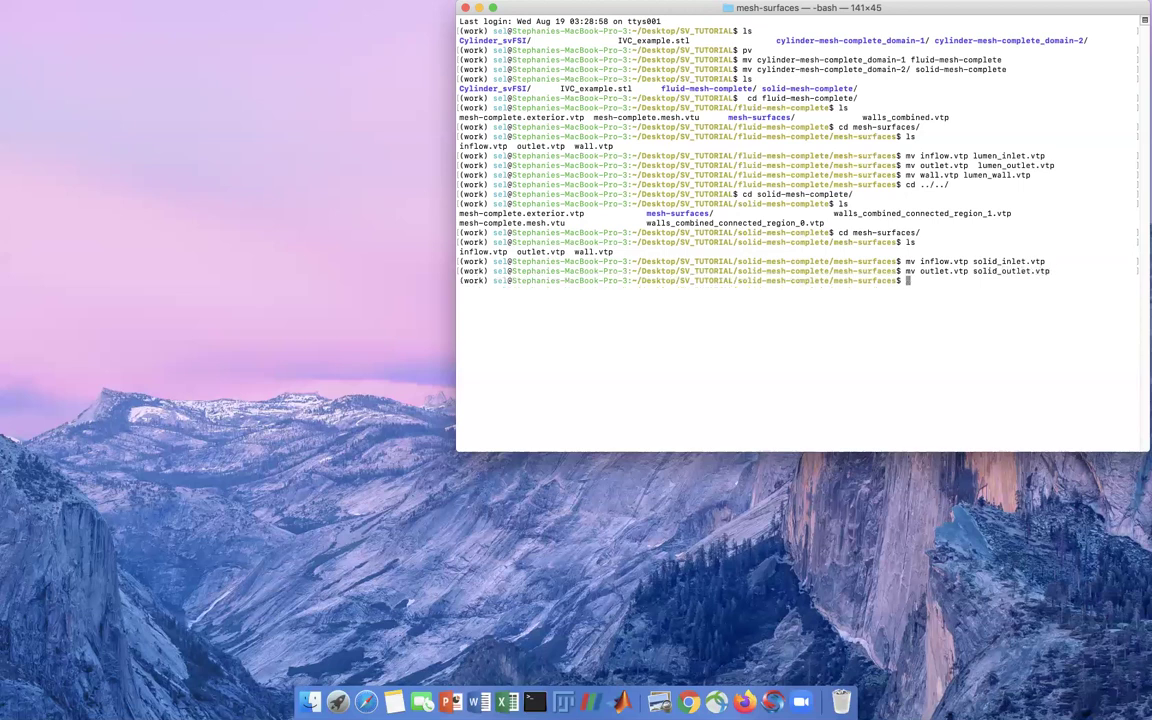
{"action": "type", "text": "mv wall.vtp solid_wall.vtp"}
{"action": "key", "text": "Return"}
- Try to copy walls_combined_connected_region_0.vtp from the parent folder together with interface.vtp into the current mesh-surfaces folder
{"action": "type", "text": "cp ../me"}
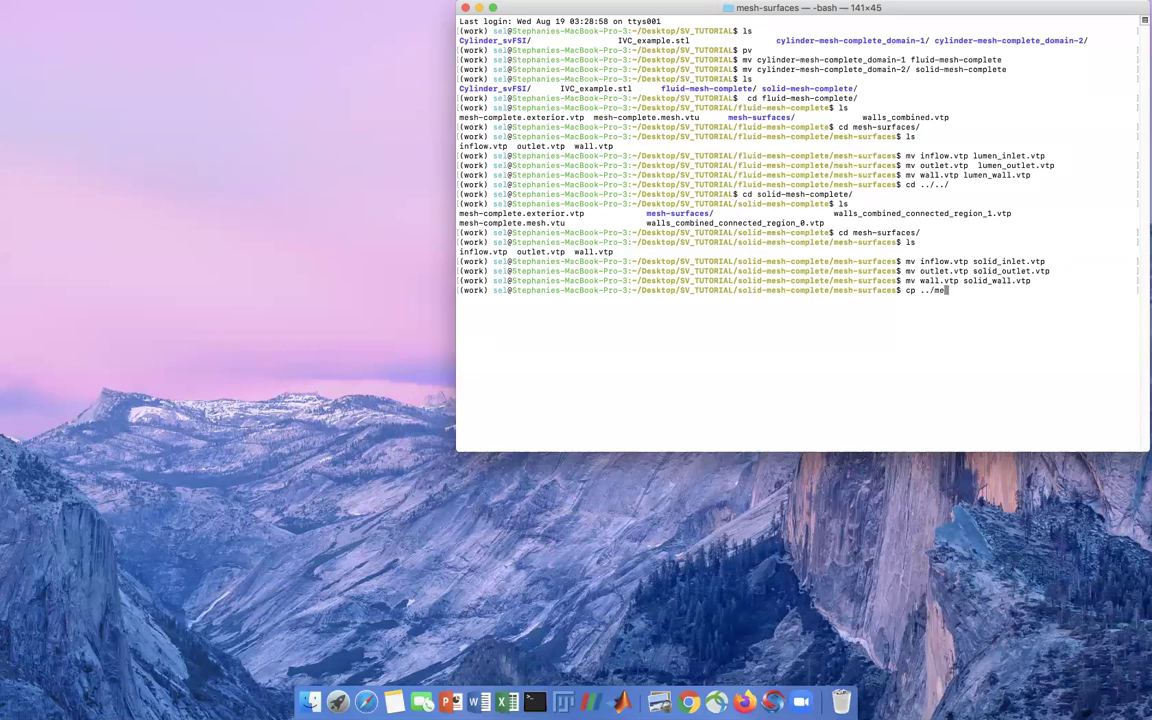
{"action": "key", "text": "BackSpace"}
{"action": "key", "text": "BackSpace"}
{"action": "type", "text": "wall"}
{"action": "key", "text": "Tab"}
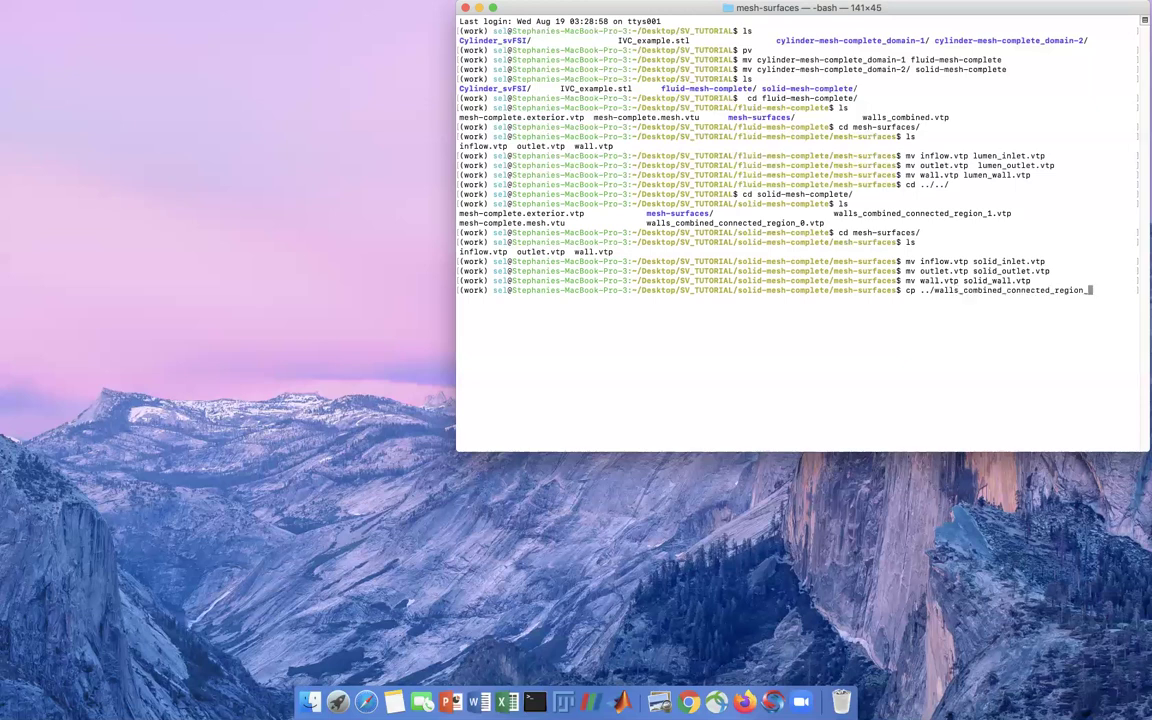
{"action": "type", "text": "0"}
{"action": "key", "text": "Tab"}
{"action": "type", "text": "interface.vtp ."}
{"action": "key", "text": "Return"}
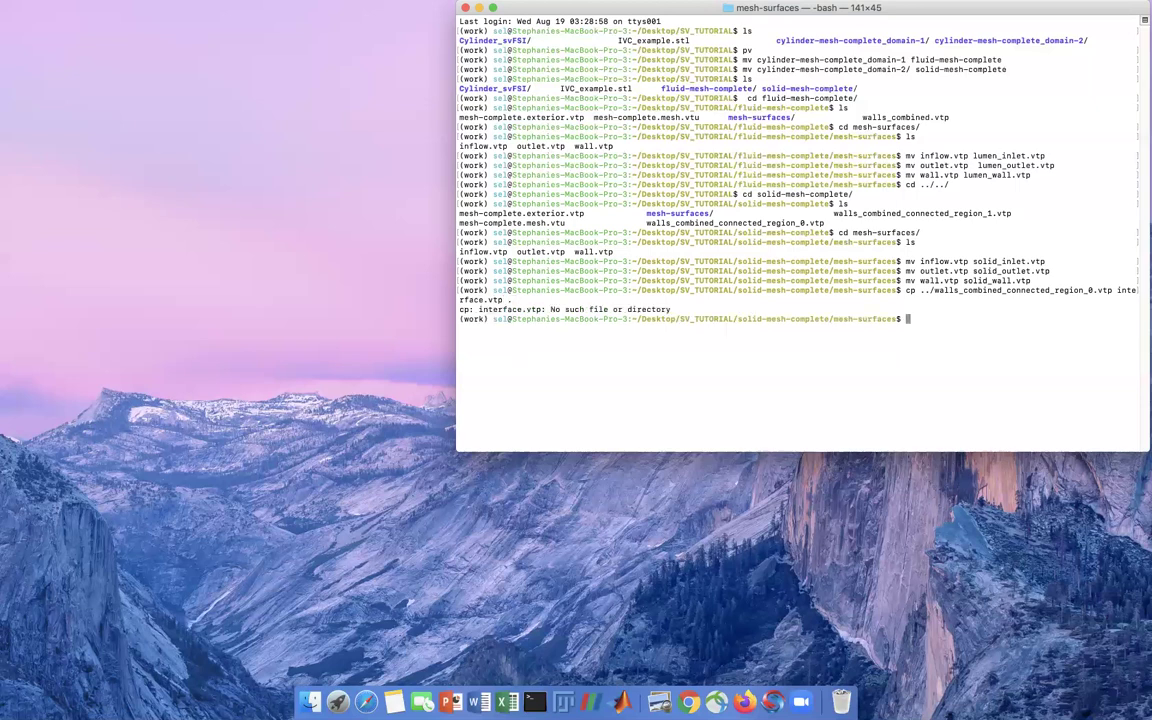
- Copy ../walls_combined_connected_region_0.vtp into the solid mesh-surfaces folder as interface.vtp and list the folder's files
{"action": "key", "text": "Up"}
{"action": "key", "text": "BackSpace"}
{"action": "key", "text": "BackSpace"}
{"action": "key", "text": "Return"}
{"action": "type", "text": "ls"}
{"action": "key", "text": "Return"}
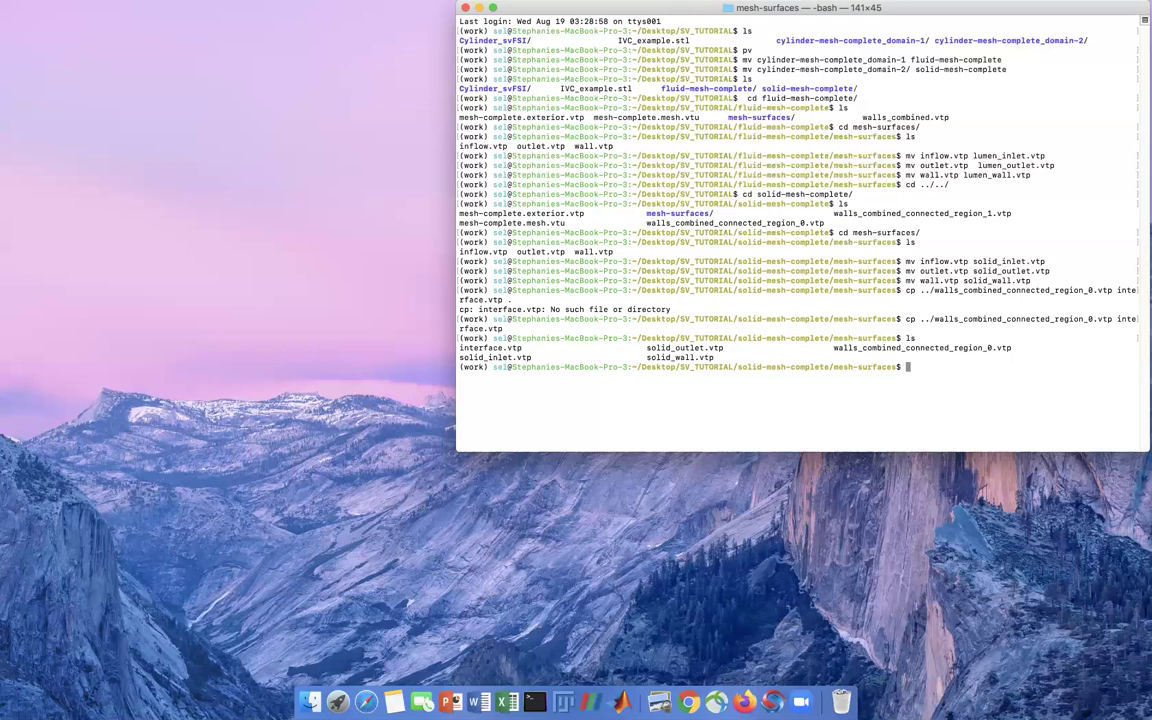
- Delete the extra walls_combined_connected_region_0.vtp copy from the solid mesh-surfaces folder
{"action": "type", "text": "rm -r wall"}
{"action": "key", "text": "Tab"}
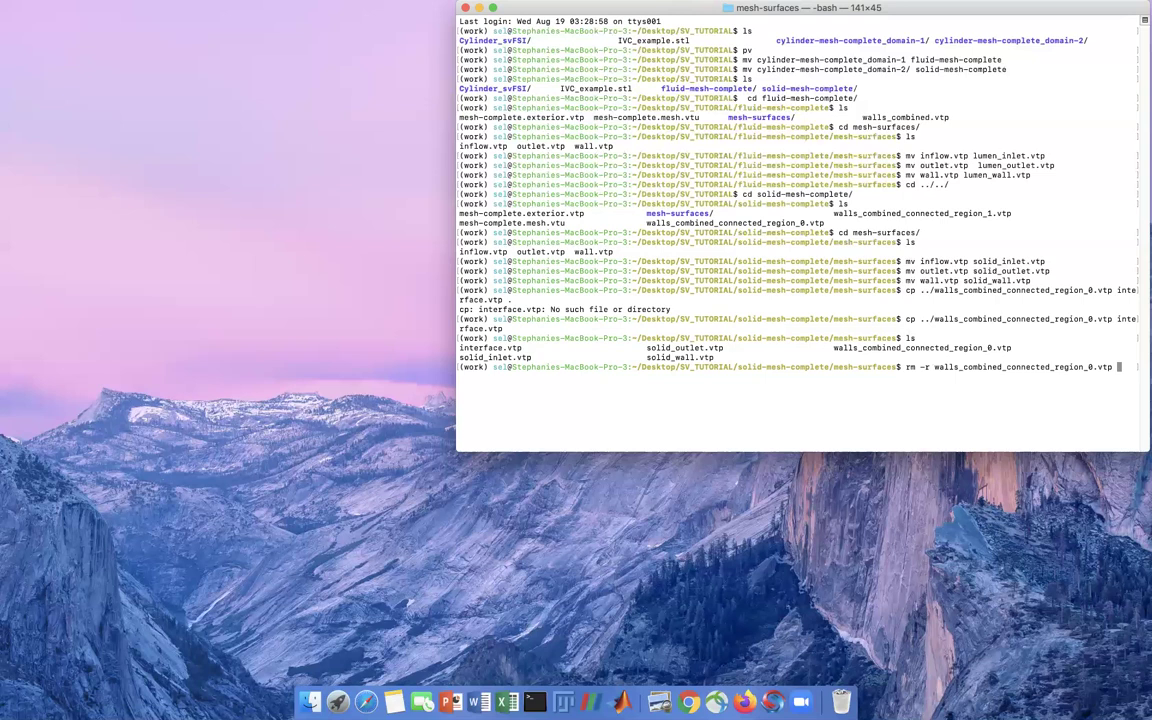
{"action": "key", "text": "Return"}
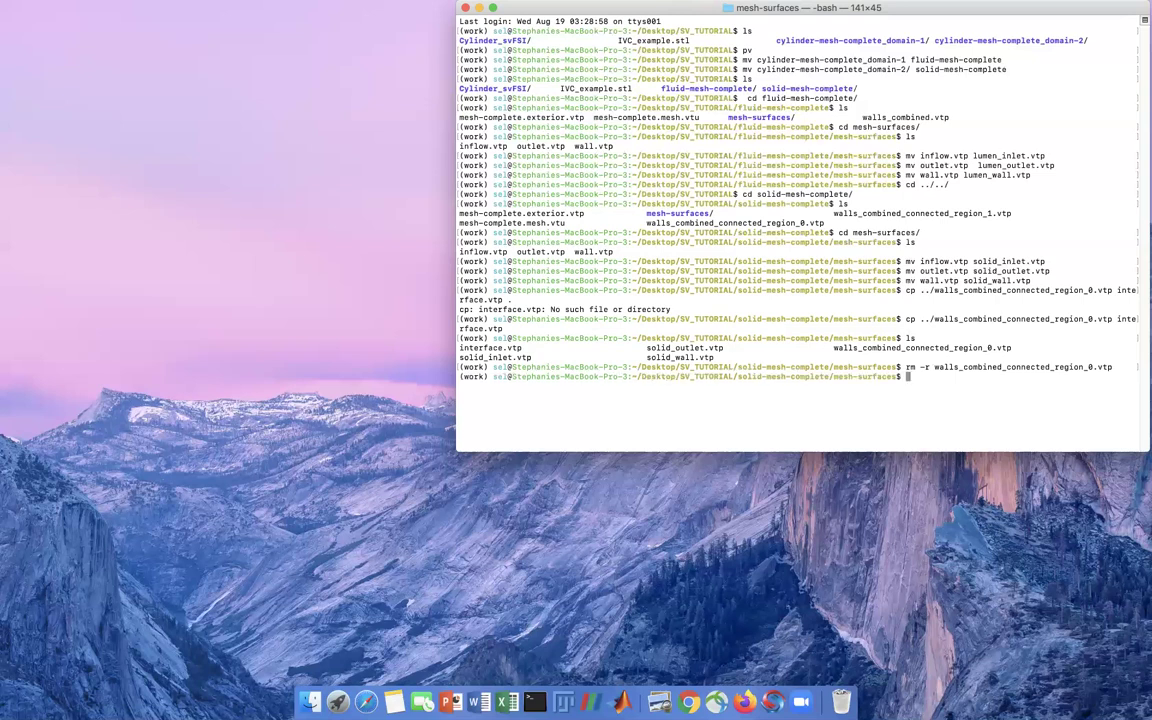
{"action": "type", "text": "cd .."}
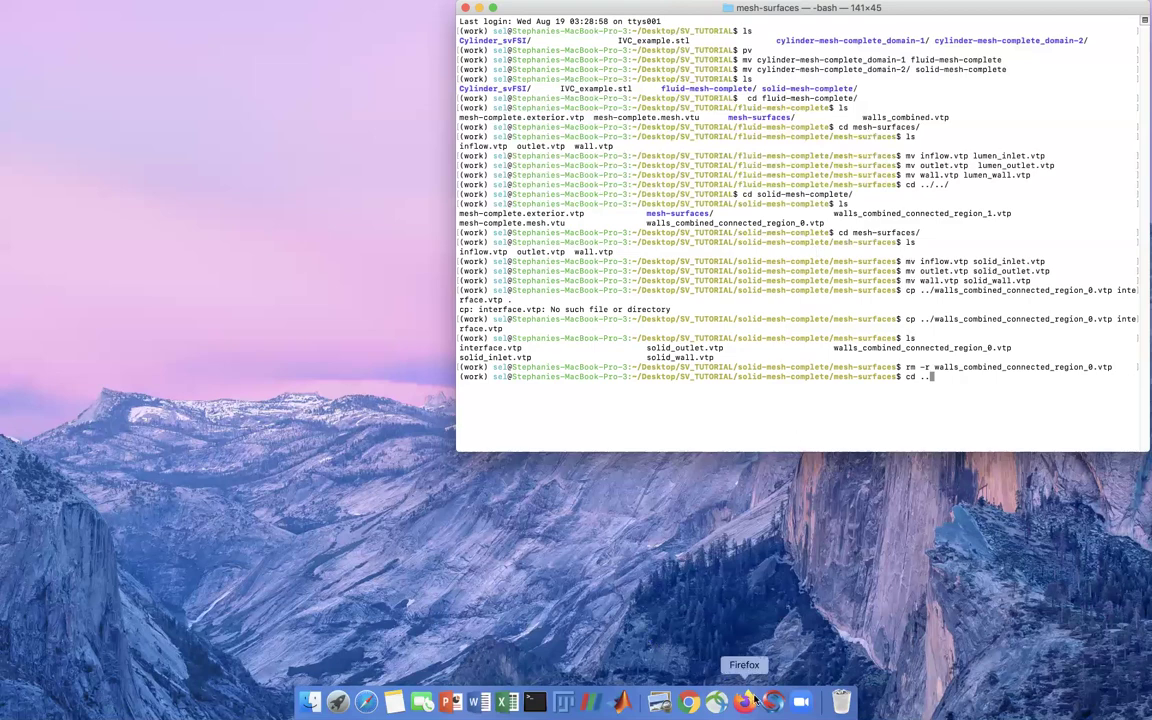
- Switch to SimVascular, create a new svFSI job named ALE_example and select it in the project tree
{"action": "left_click", "coordinate": [773, 701]}
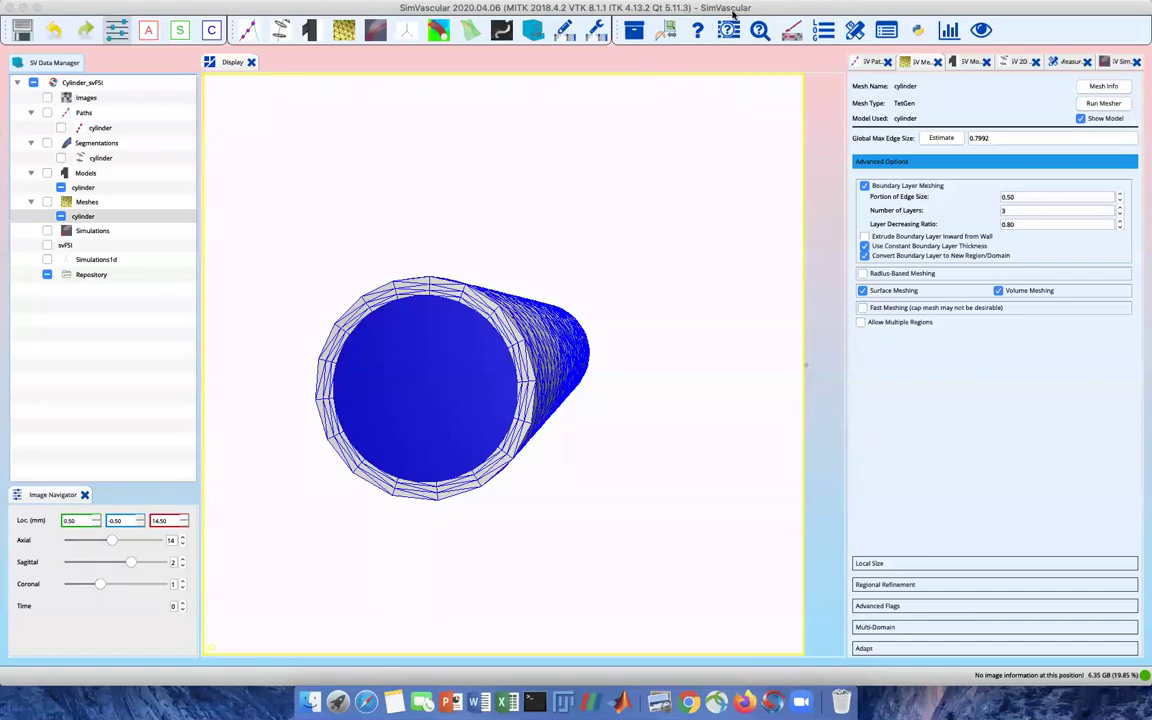
{"action": "left_click", "coordinate": [93, 247]}
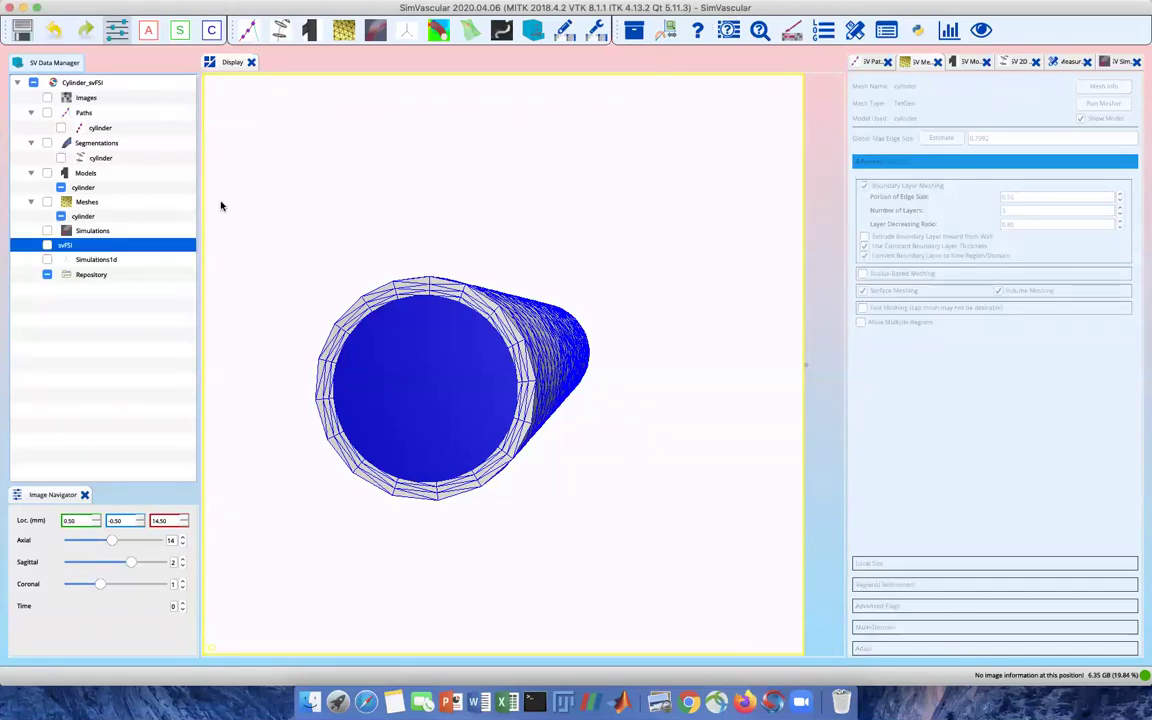
{"action": "left_click", "coordinate": [436, 31]}
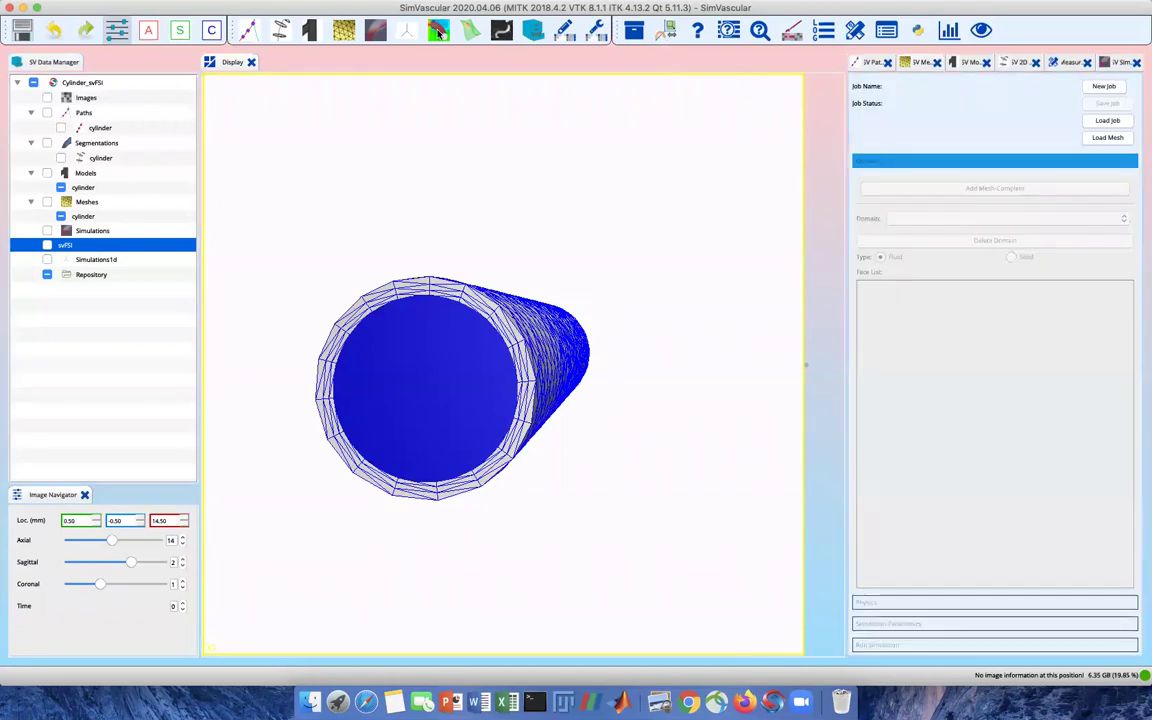
{"action": "left_click", "coordinate": [1104, 87]}
{"action": "type", "text": "ALE_example"}
{"action": "left_click", "coordinate": [600, 348]}
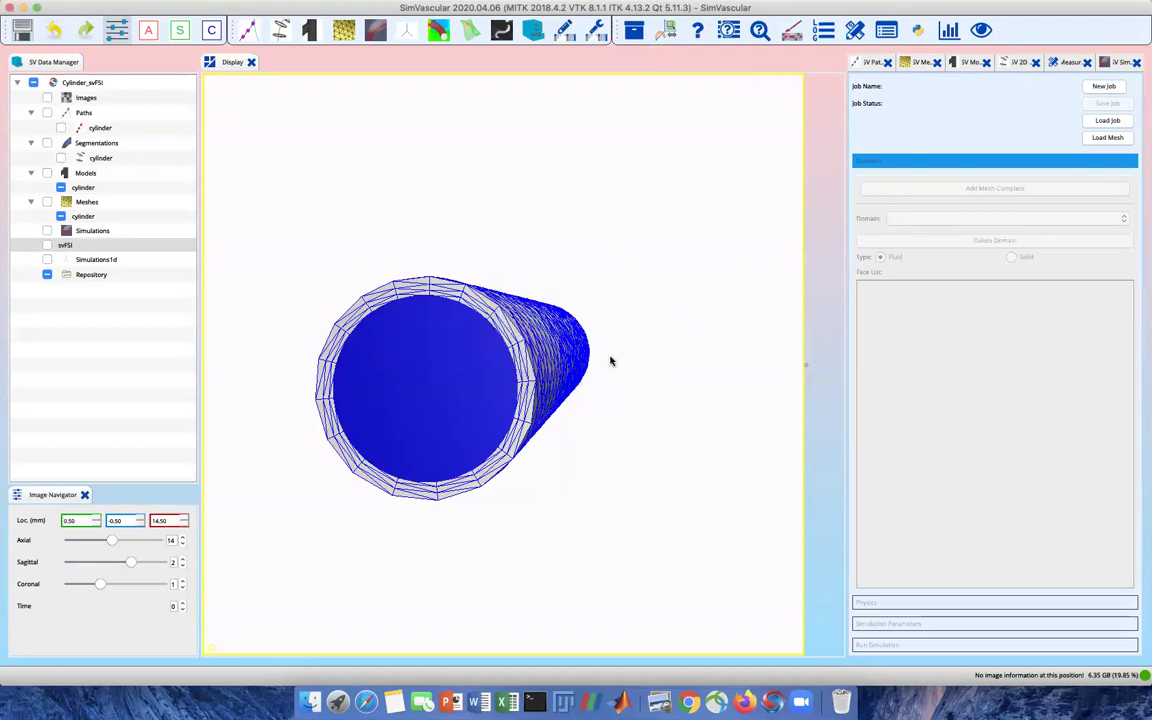
{"action": "left_click", "coordinate": [120, 257]}
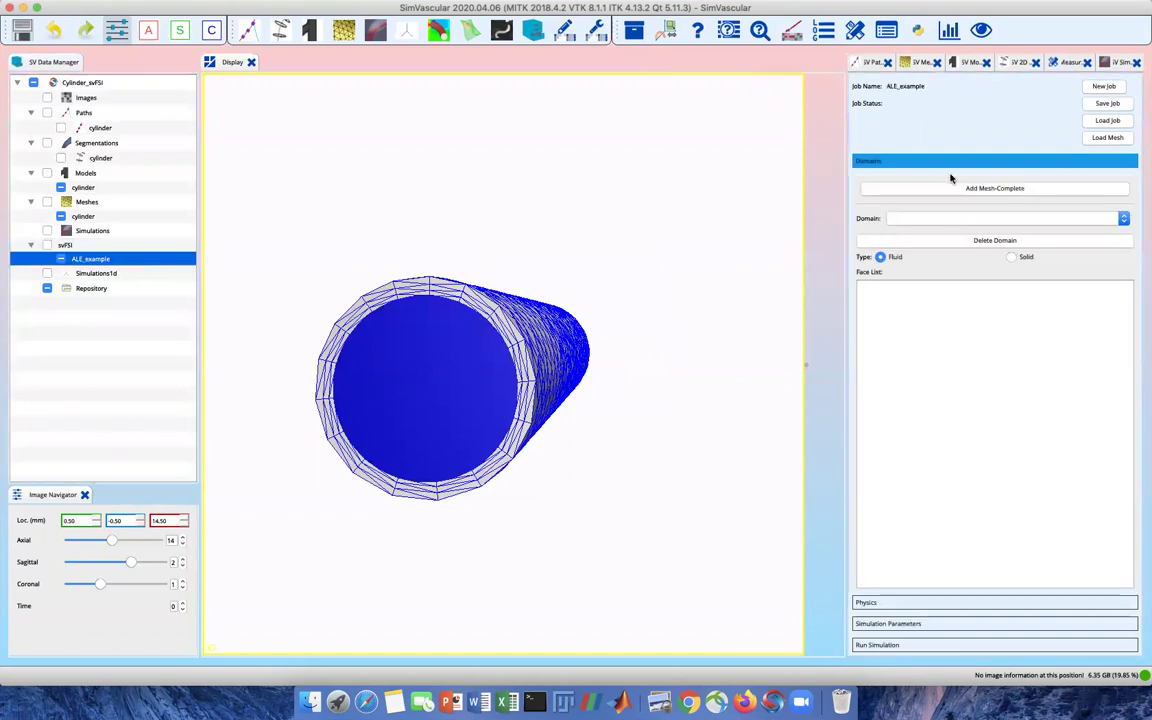
- Add the fluid-mesh-complete folder as a mesh domain of the ALE_example job
{"action": "left_click", "coordinate": [903, 188]}
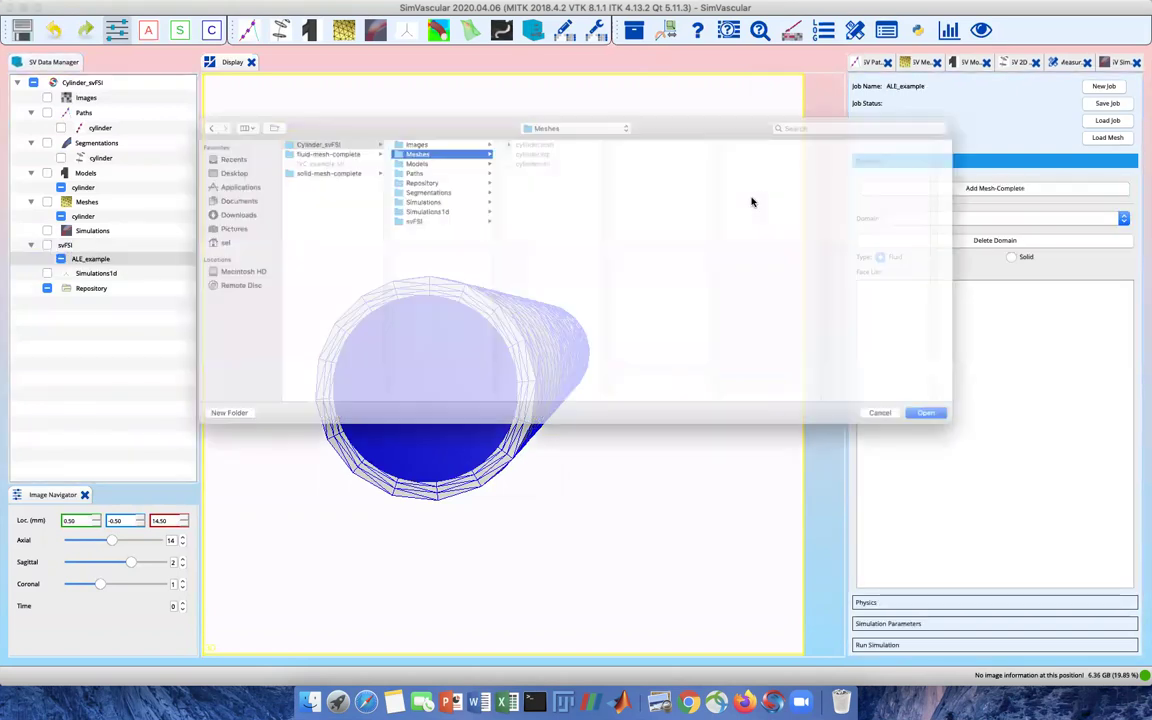
{"action": "left_click", "coordinate": [247, 109]}
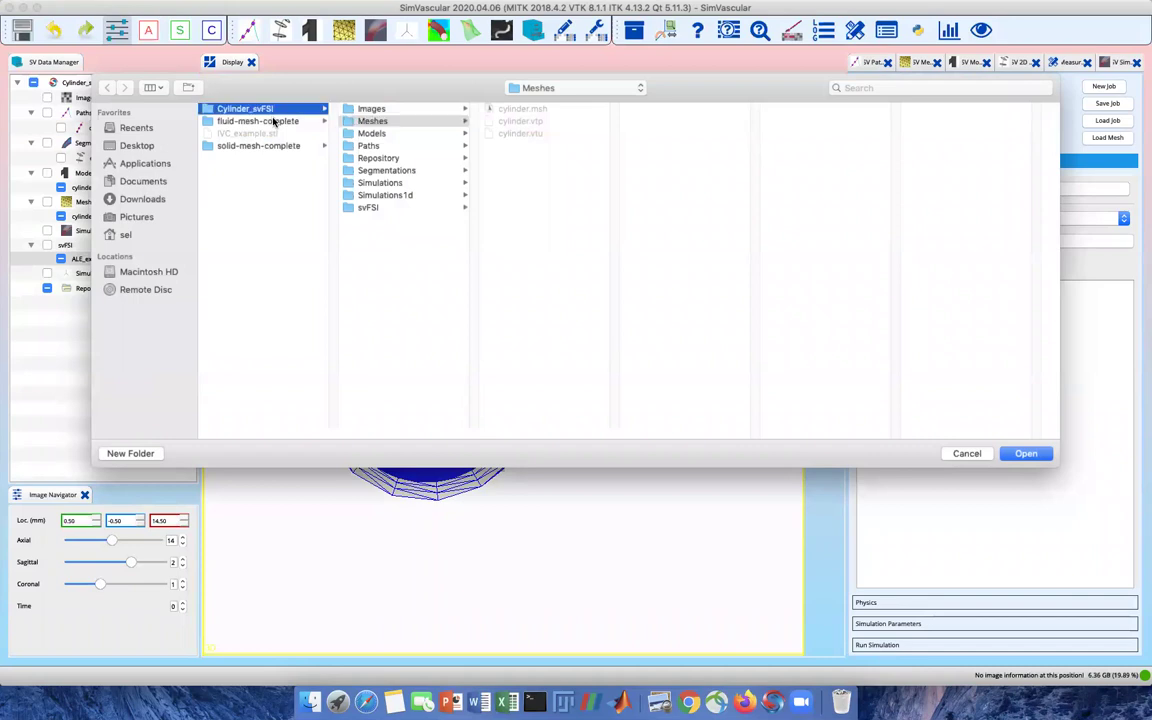
{"action": "left_click", "coordinate": [273, 121]}
{"action": "left_click", "coordinate": [1026, 453]}
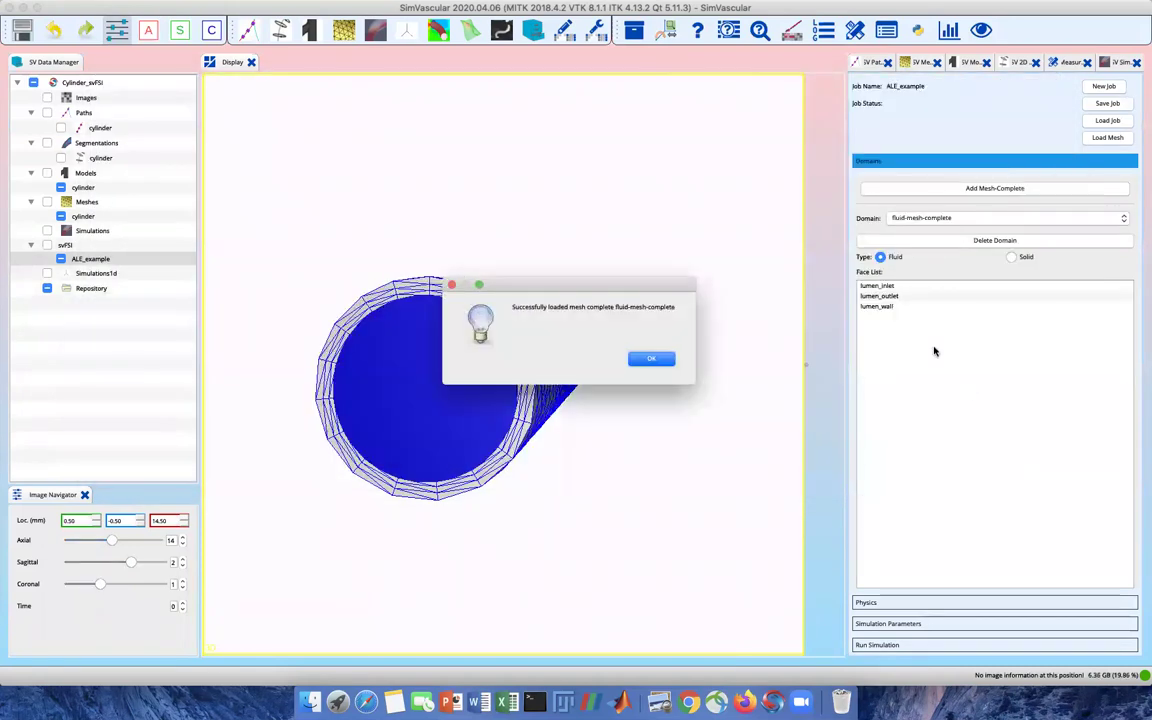
{"action": "left_click", "coordinate": [650, 361]}
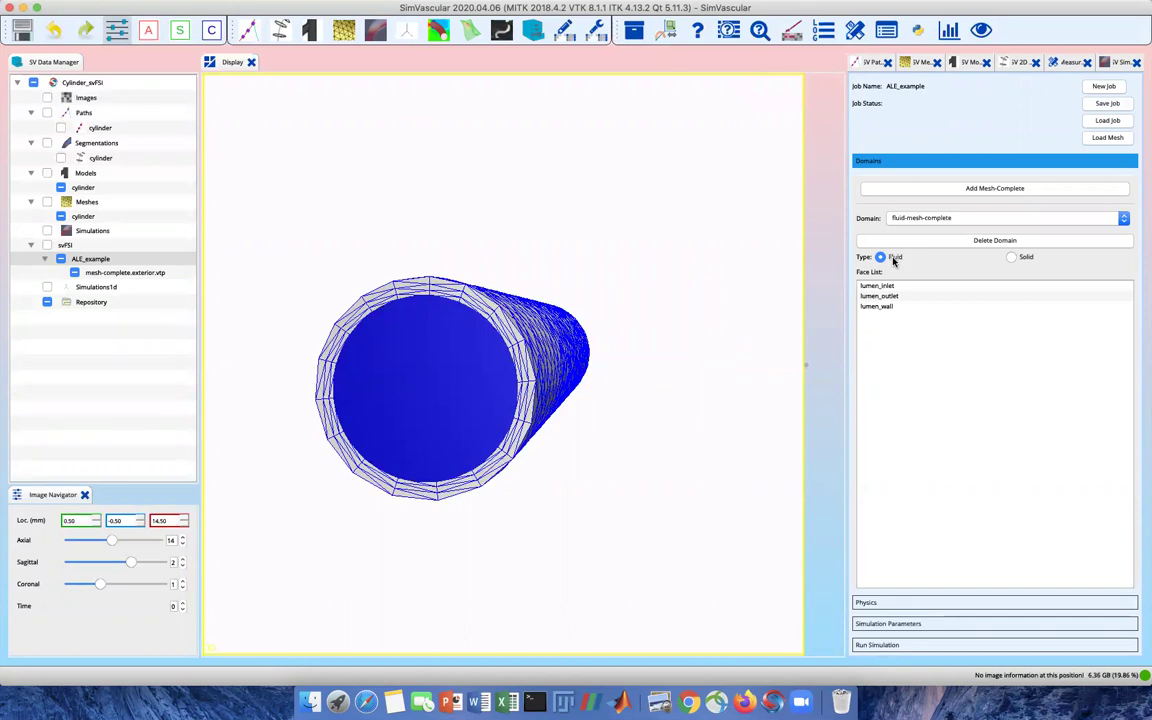
- Add the solid-mesh-complete folder as a second mesh domain of the ALE_example job
{"action": "left_click", "coordinate": [1018, 217]}
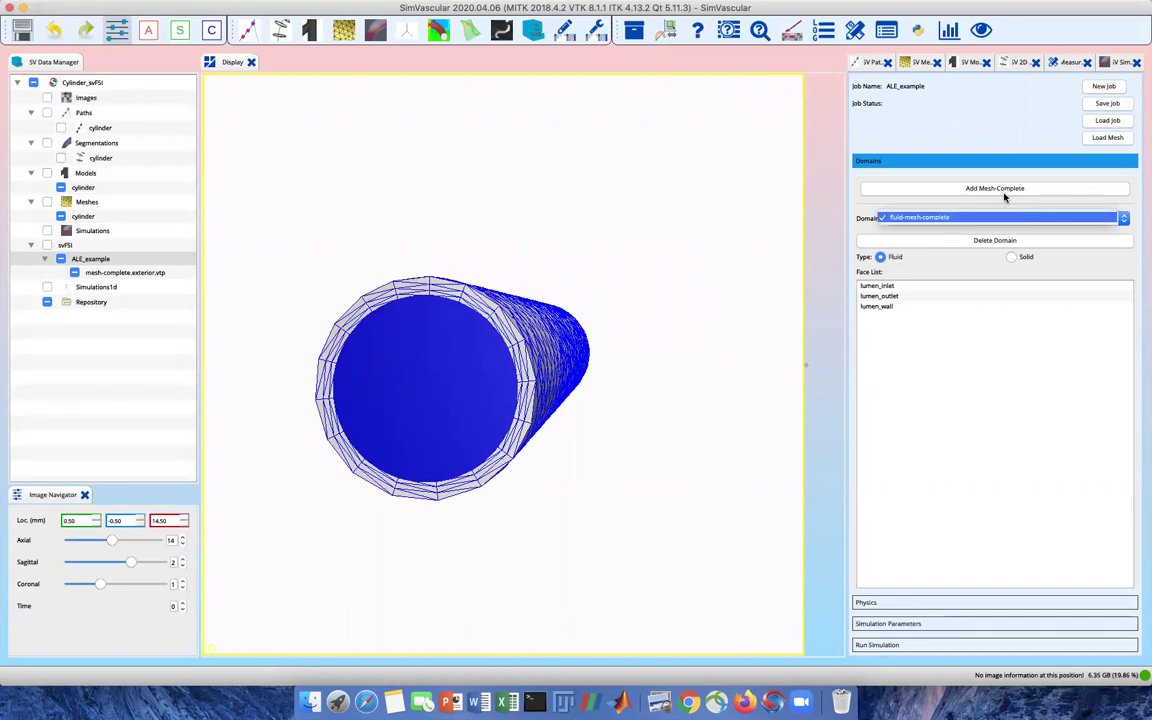
{"action": "left_click", "coordinate": [770, 187]}
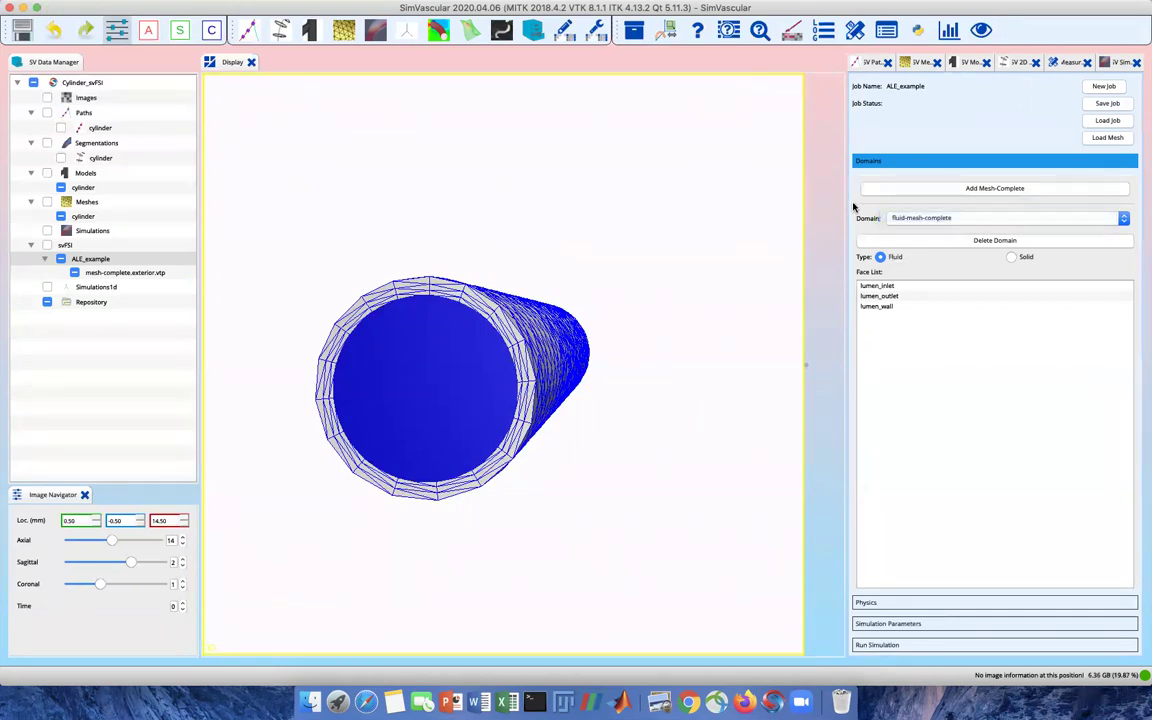
{"action": "left_click", "coordinate": [934, 190]}
{"action": "left_click", "coordinate": [380, 144]}
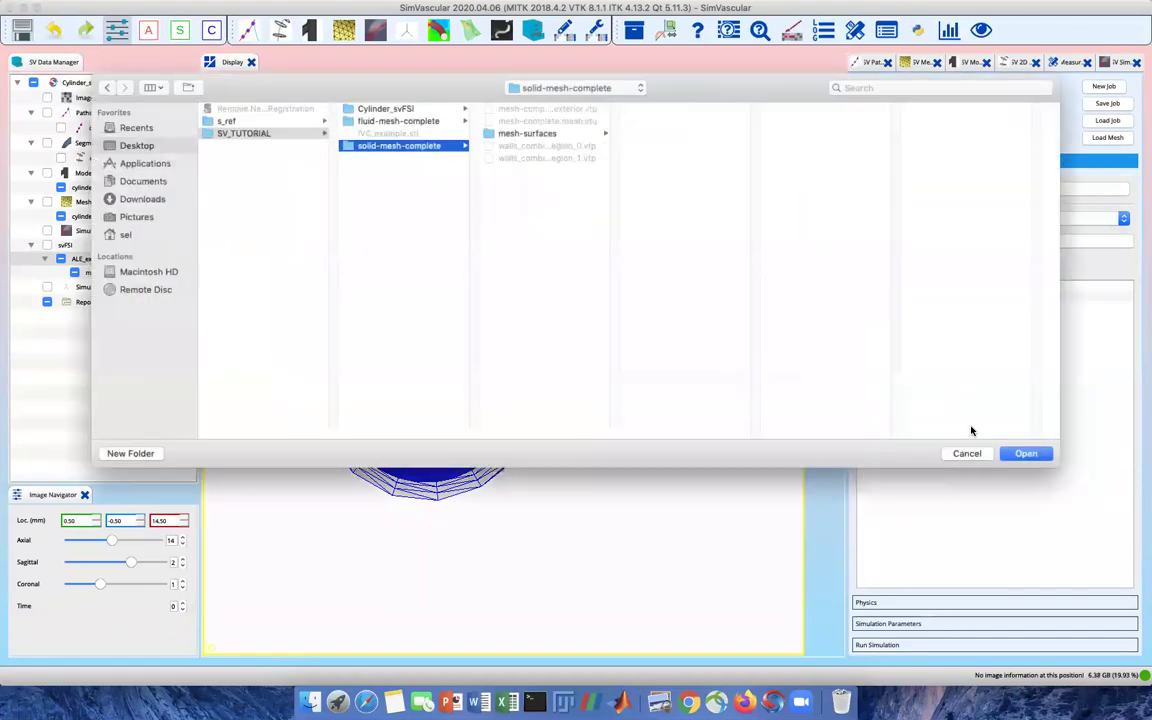
{"action": "left_click", "coordinate": [1024, 453]}
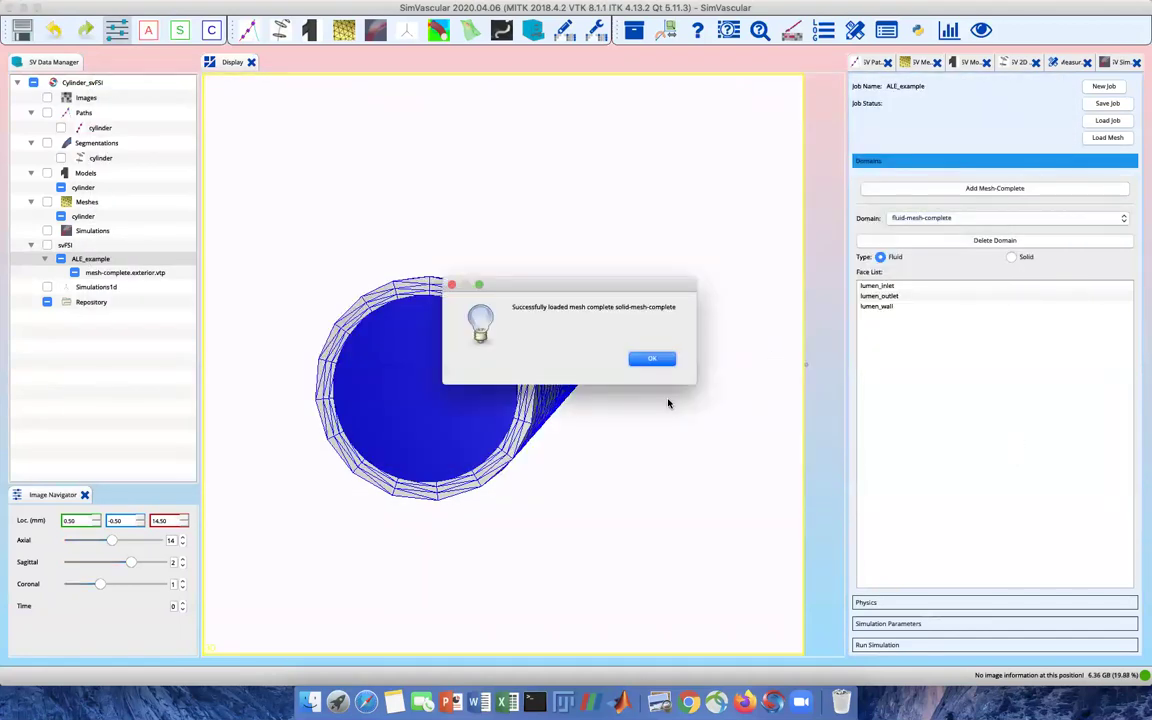
{"action": "left_click", "coordinate": [655, 360]}
- Set the domain type to Solid and switch to the solid-mesh-complete domain
{"action": "left_click", "coordinate": [1011, 257]}
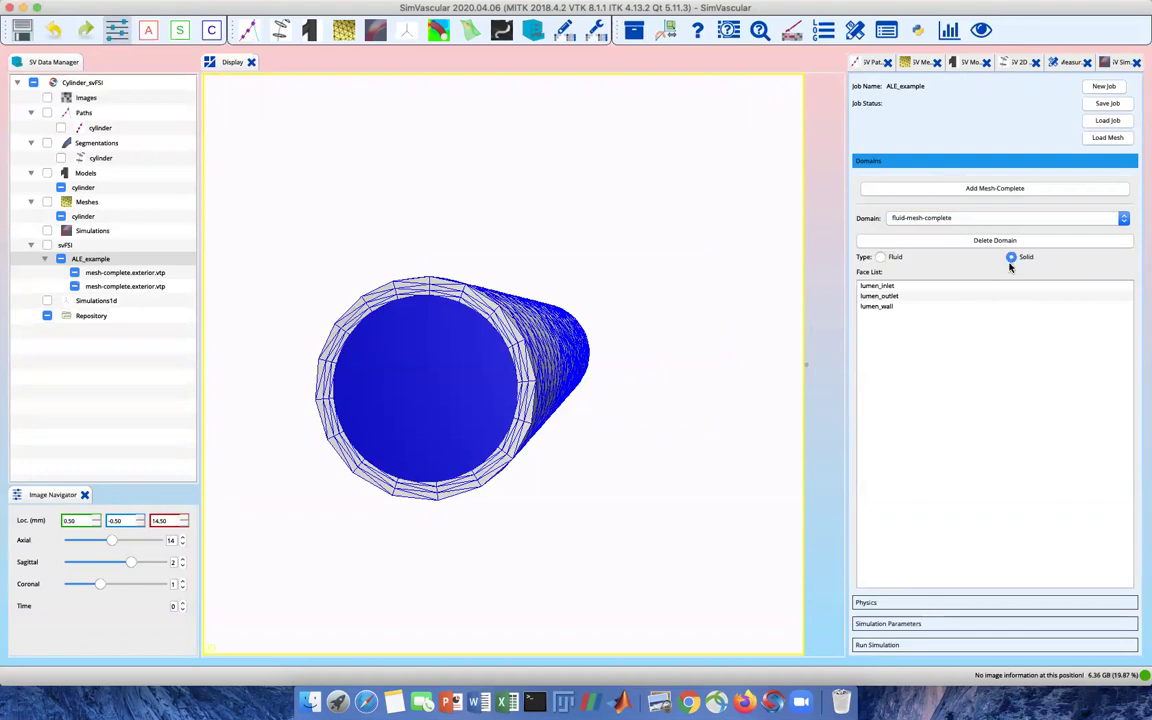
{"action": "left_click", "coordinate": [988, 219]}
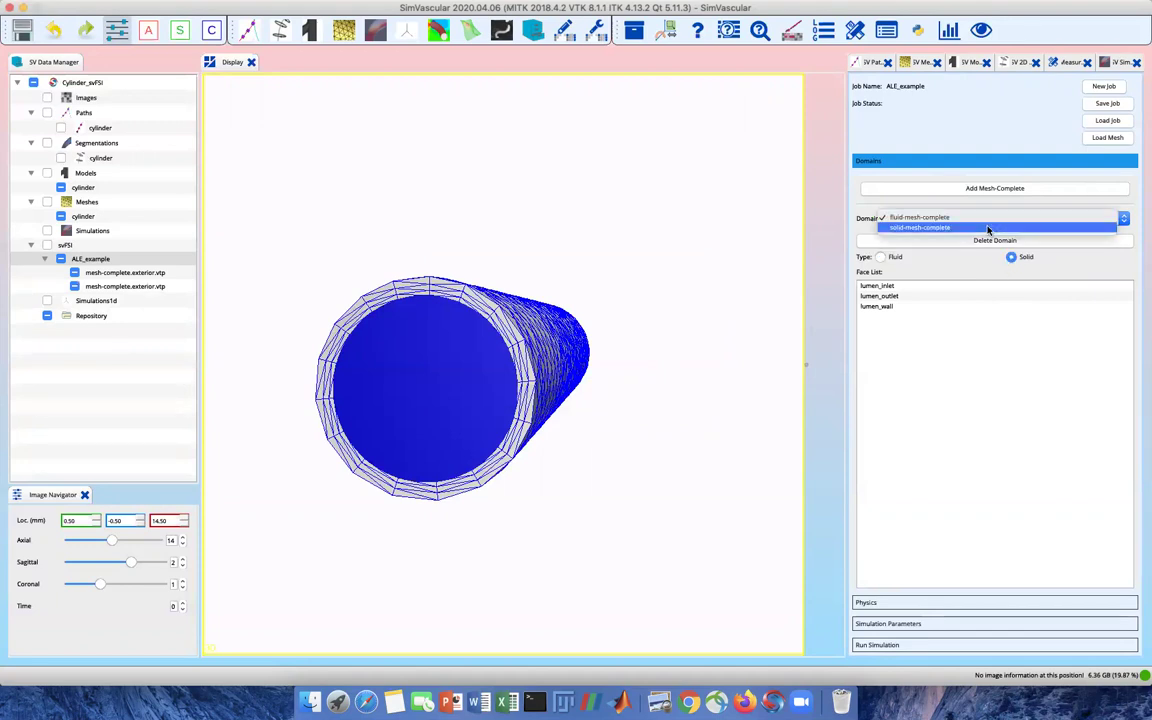
{"action": "left_click", "coordinate": [988, 228]}
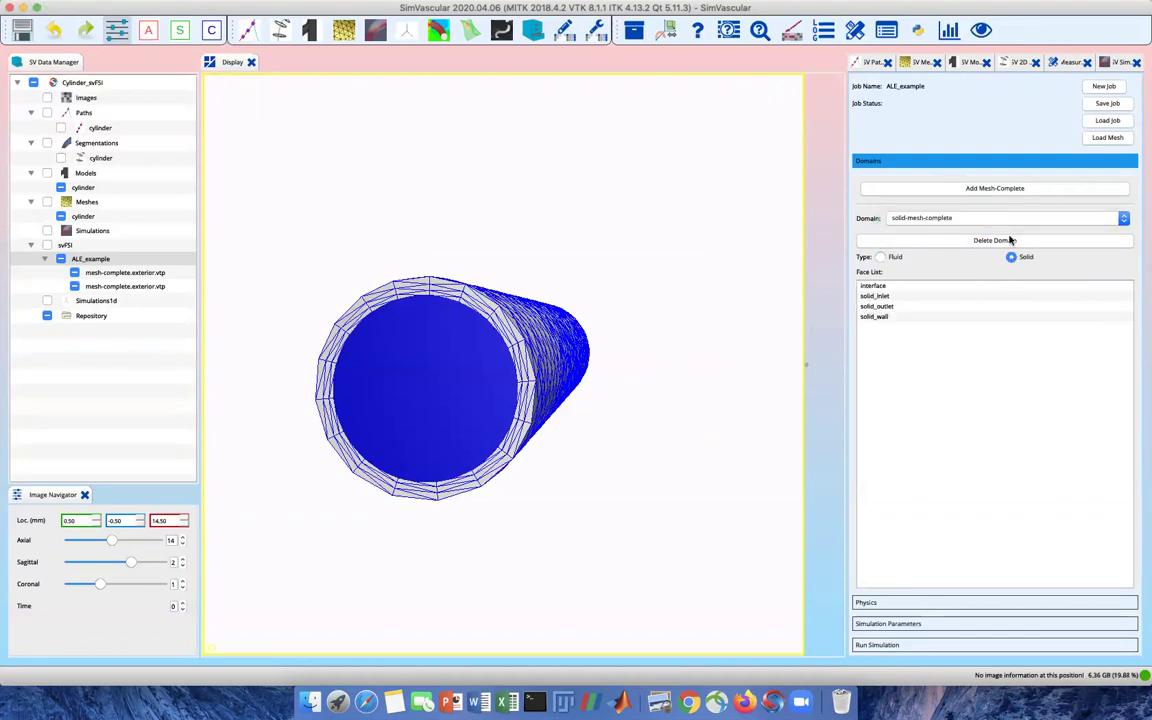
- Set the fluid-mesh-complete domain's type to Fluid and save the project
{"action": "left_click", "coordinate": [960, 218]}
{"action": "left_click", "coordinate": [899, 186]}
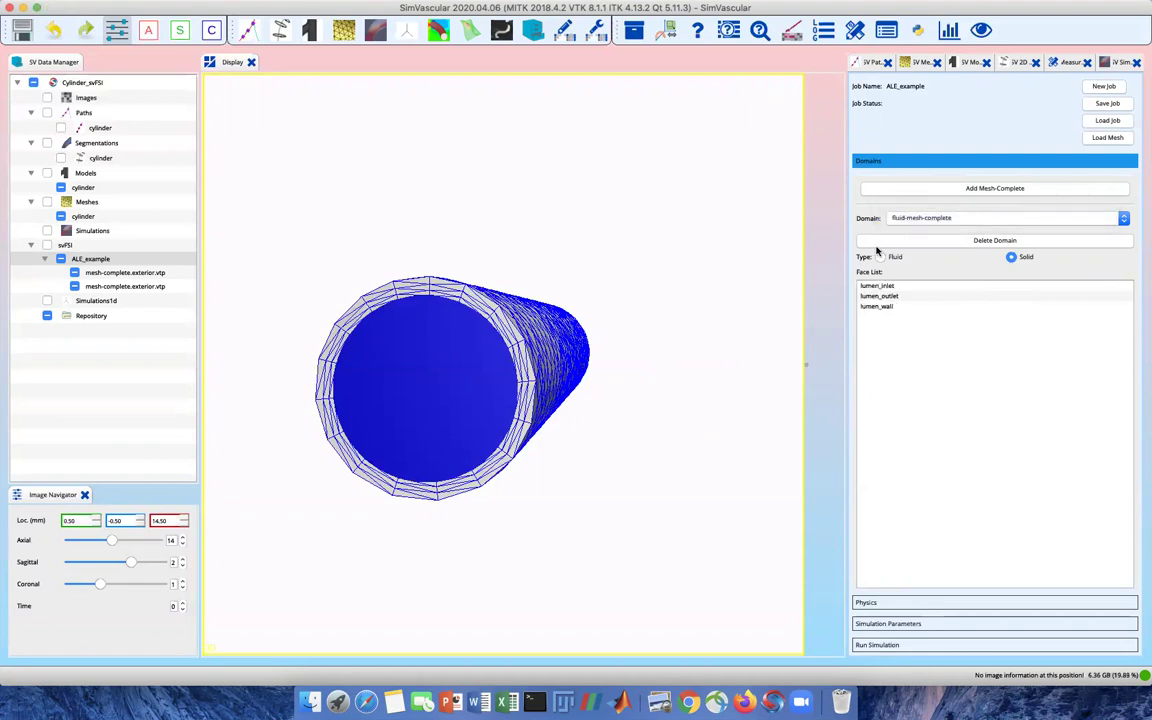
{"action": "left_click", "coordinate": [880, 257]}
{"action": "key", "text": "super+s"}
- Add the FSI equation to the job's list of equations to solve
{"action": "left_click", "coordinate": [927, 601]}
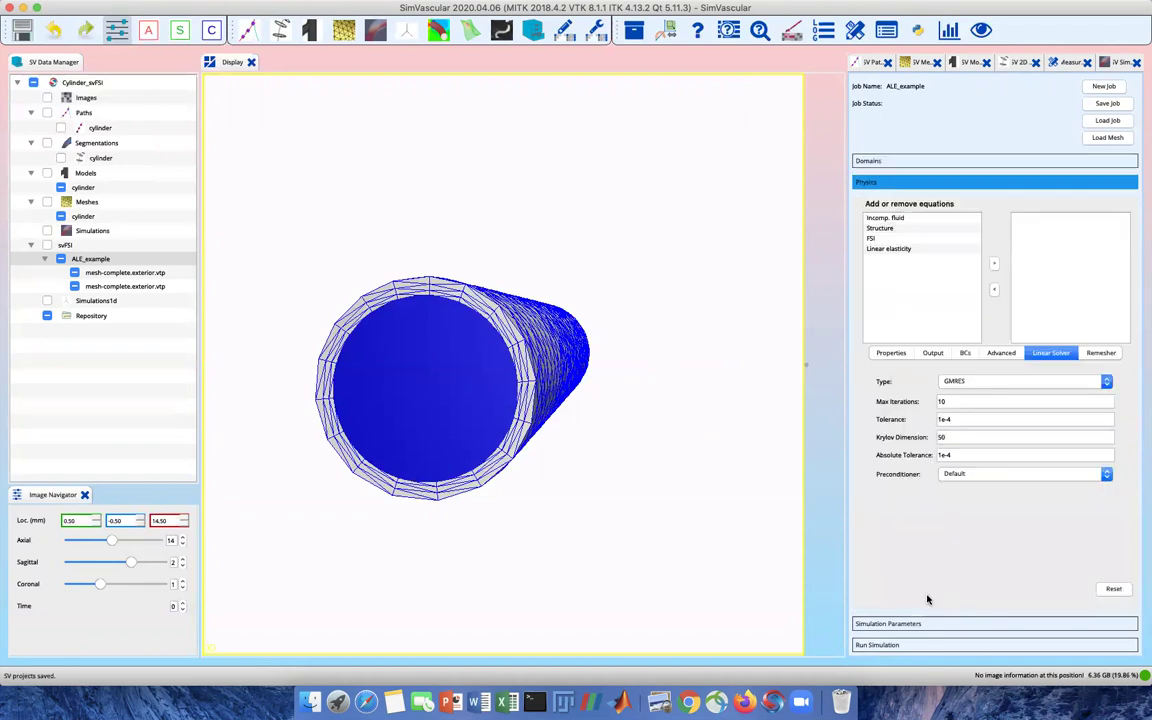
{"action": "left_click", "coordinate": [897, 240]}
{"action": "left_click", "coordinate": [994, 264]}
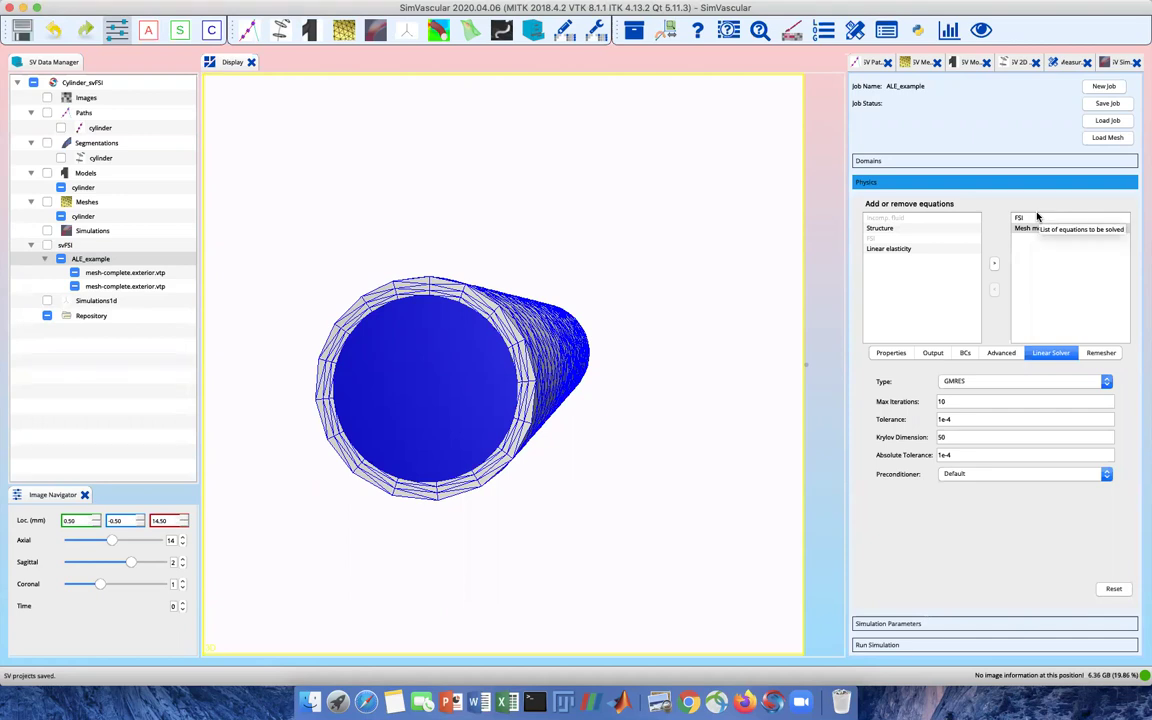
- Set the fluid density of the FSI equation to 1.06 in its physical properties
{"action": "left_click", "coordinate": [893, 352]}
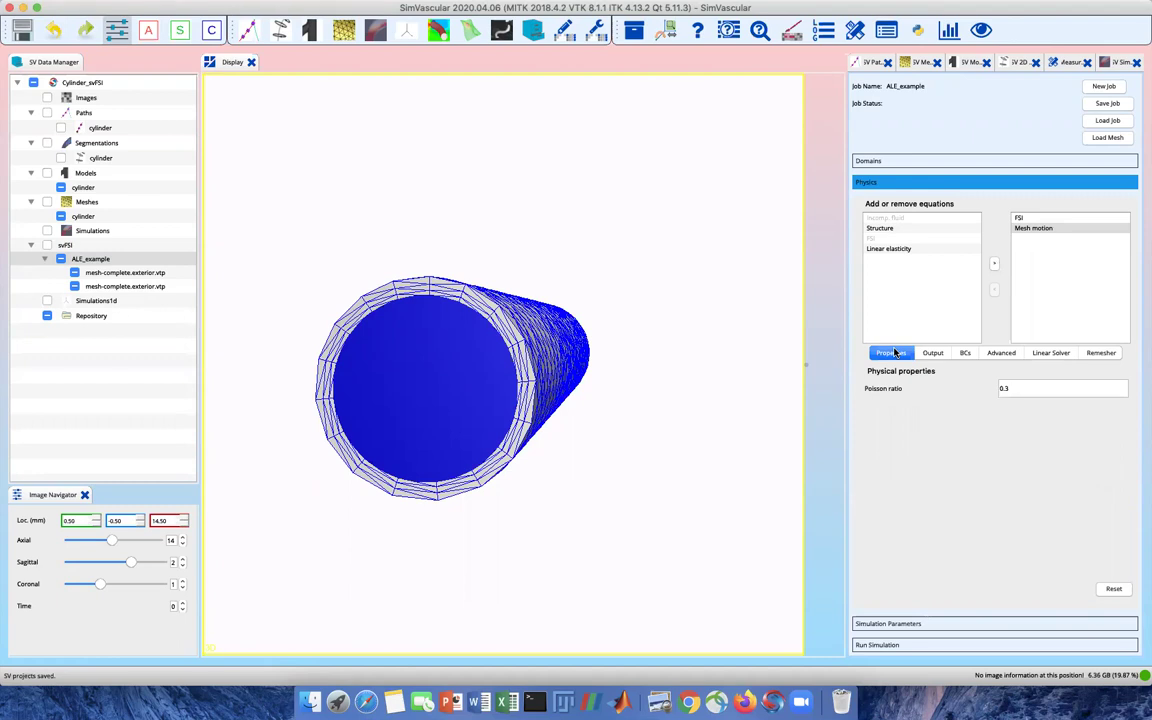
{"action": "left_click", "coordinate": [1030, 217]}
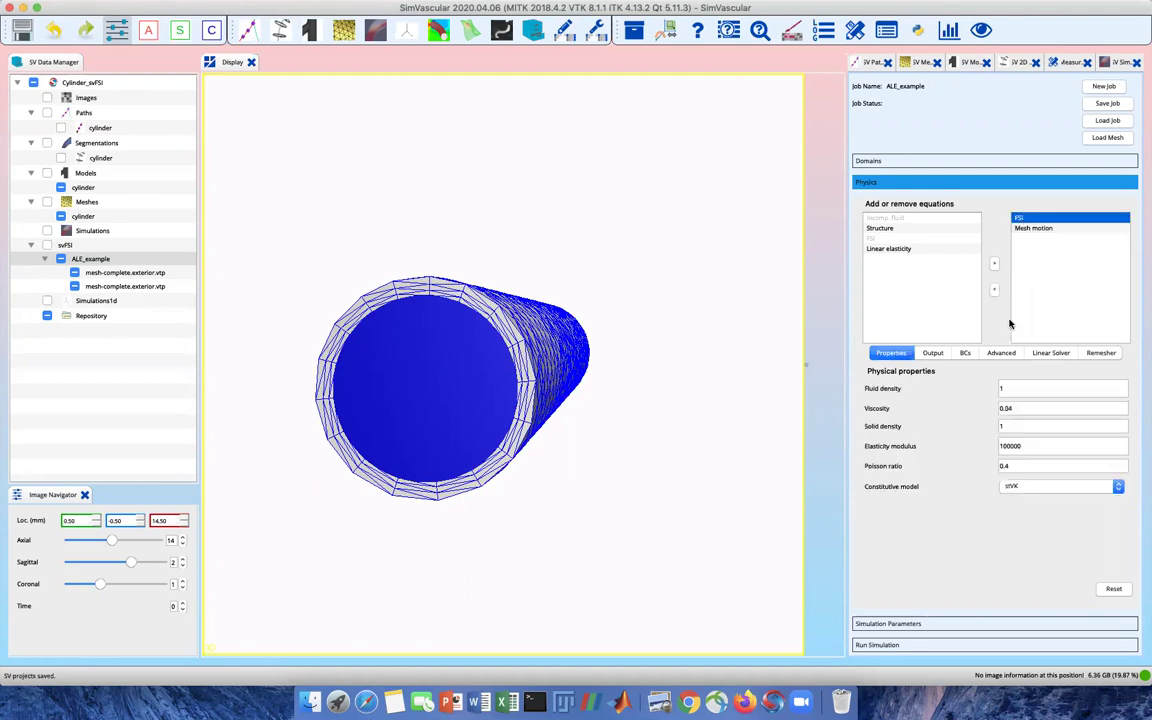
{"action": "left_click", "coordinate": [1005, 388]}
{"action": "type", "text": ".06"}
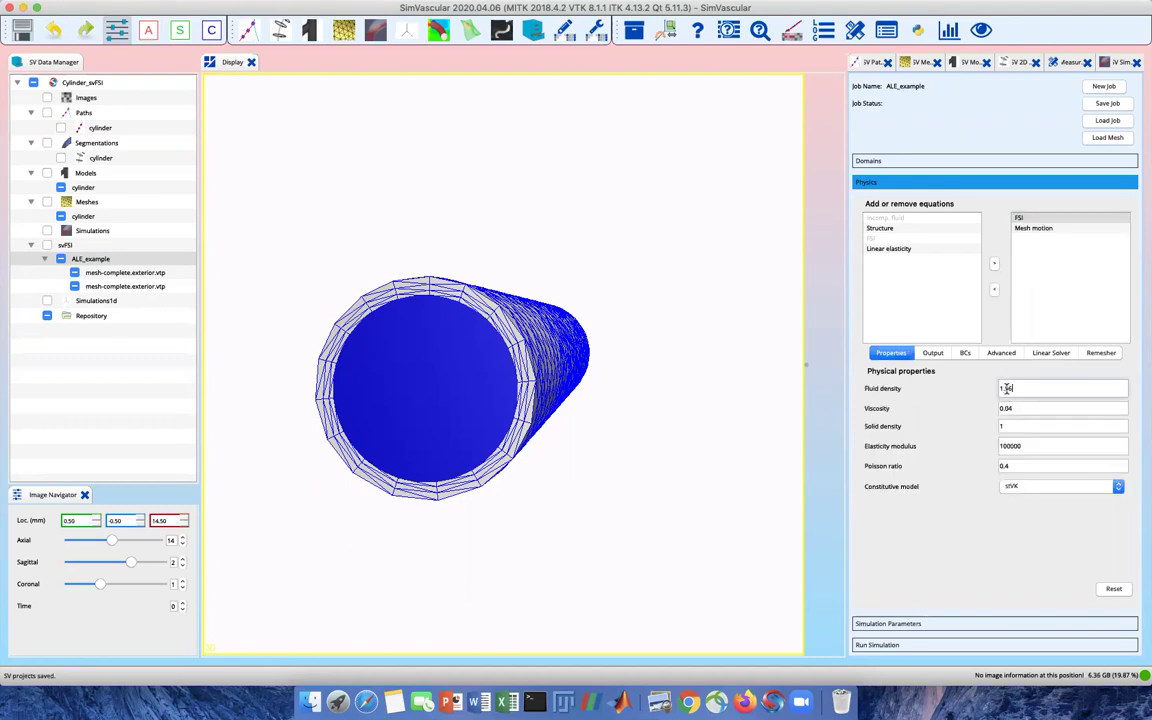
- Set the FSI equation's Poisson ratio to 0.49 and choose a constitutive model for the solid
{"action": "left_click", "coordinate": [1012, 445]}
{"action": "left_click_drag", "start_coordinate": [1020, 446], "coordinate": [1000, 446]}
{"action": "left_click", "coordinate": [1040, 446]}
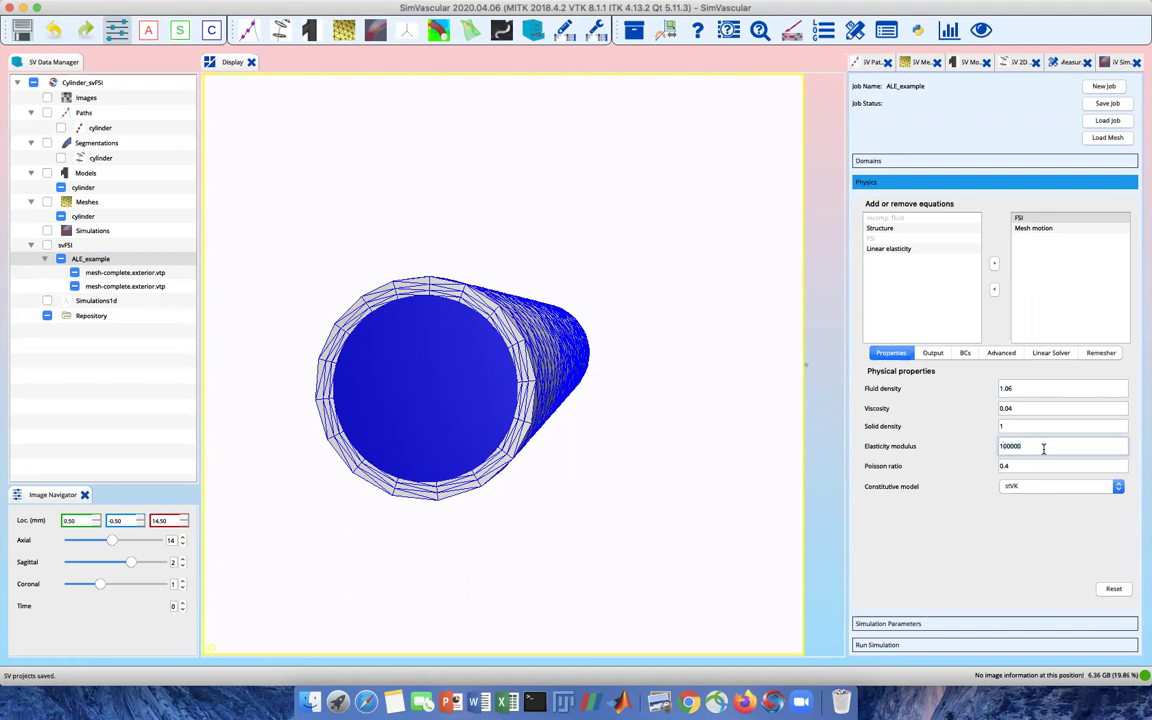
{"action": "left_click", "coordinate": [1043, 466]}
{"action": "type", "text": "9"}
{"action": "left_click", "coordinate": [1005, 486]}
{"action": "left_click", "coordinate": [1049, 507]}
- Add WSS to the outputs of the FSI equation
{"action": "left_click", "coordinate": [934, 355]}
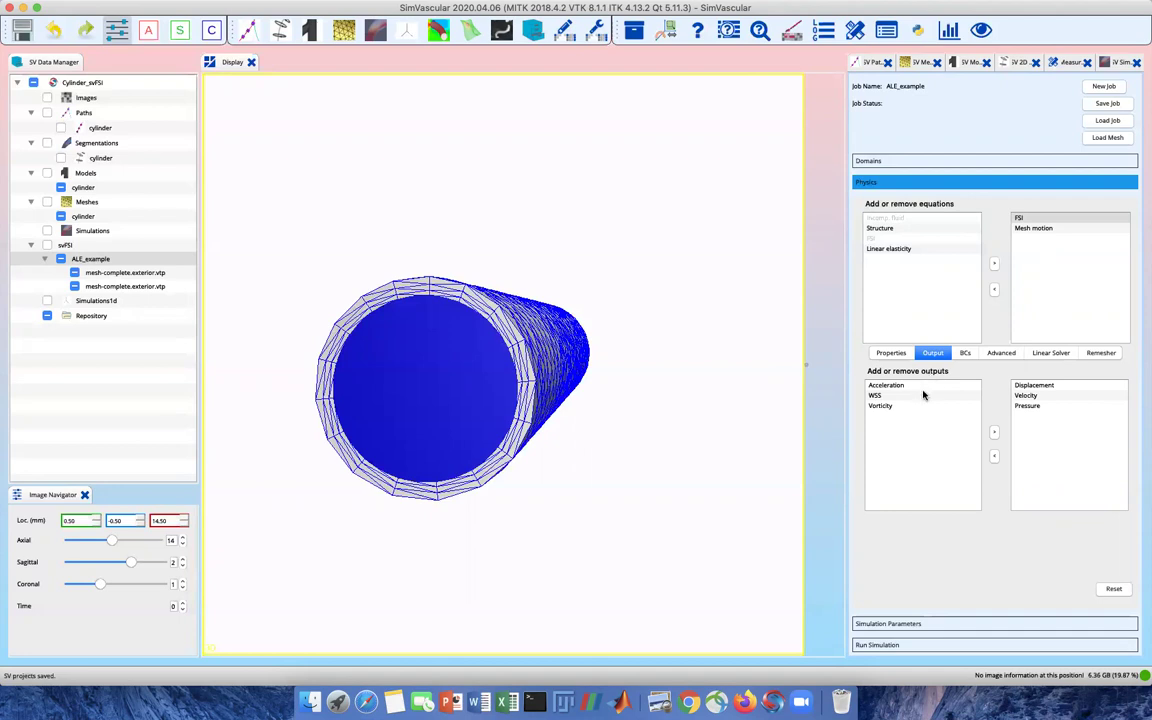
{"action": "left_click", "coordinate": [926, 395]}
{"action": "left_click", "coordinate": [993, 434]}
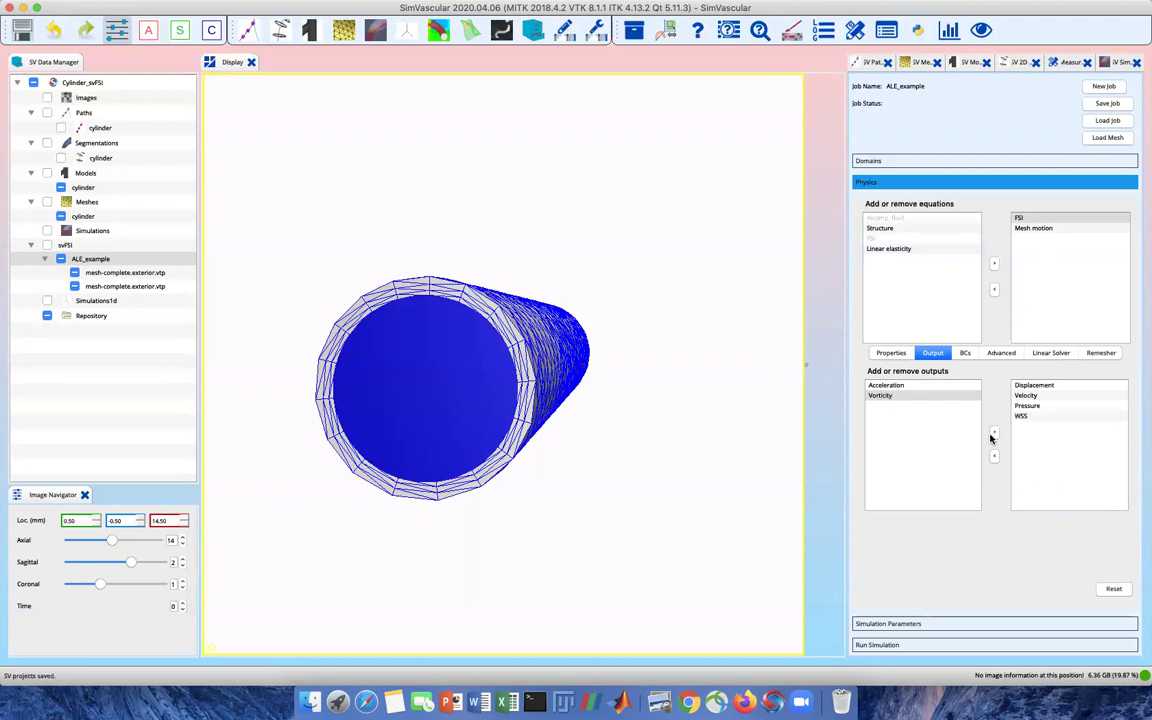
- Add a steady Dirichlet boundary condition with value -10 and imposed flux on the lumen_inlet face
{"action": "left_click", "coordinate": [966, 355]}
{"action": "left_click", "coordinate": [910, 561]}
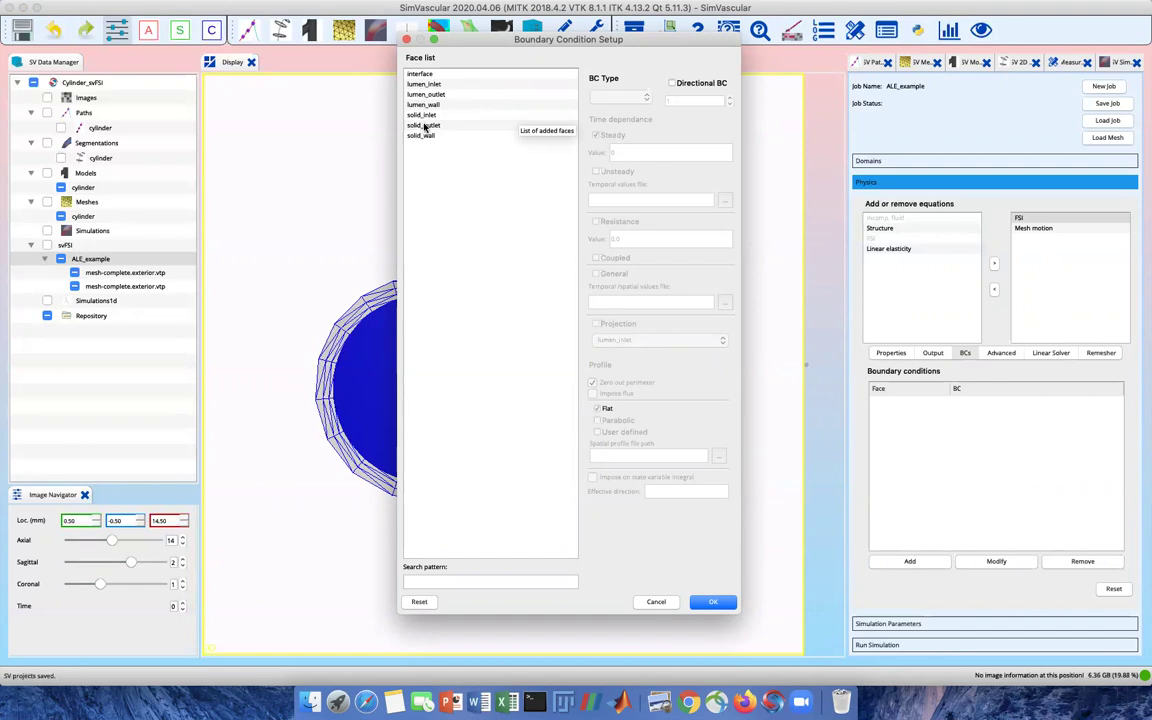
{"action": "left_click", "coordinate": [428, 84]}
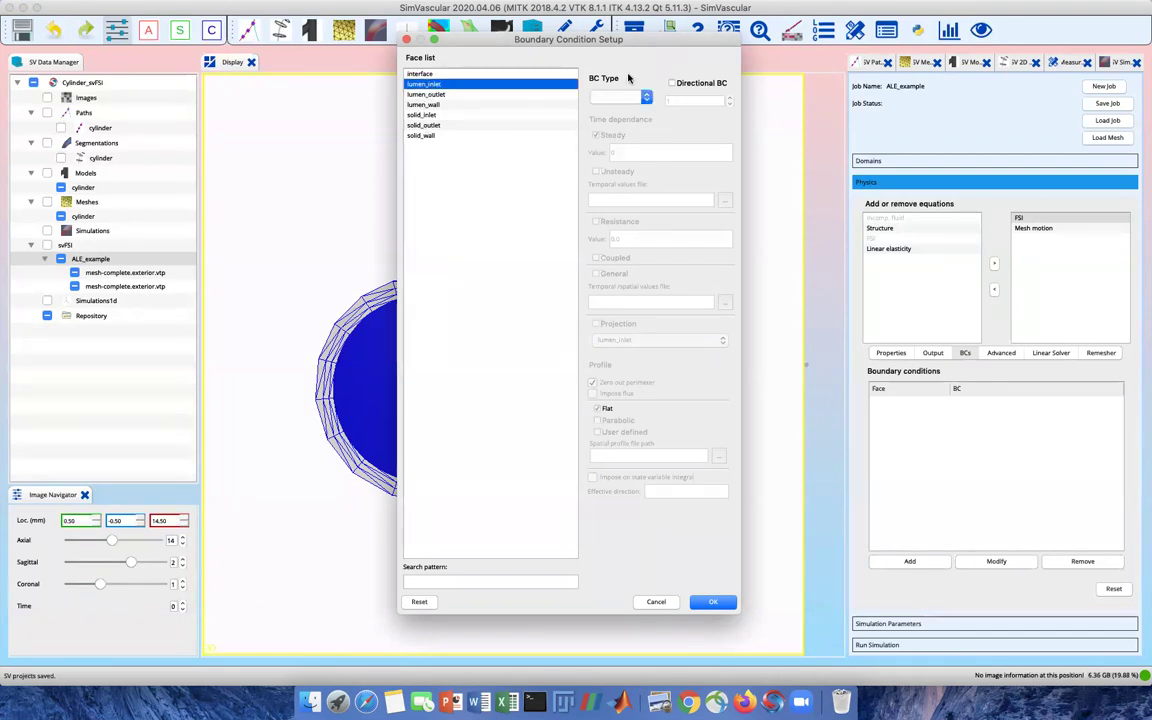
{"action": "left_click", "coordinate": [630, 98]}
{"action": "left_click", "coordinate": [628, 98]}
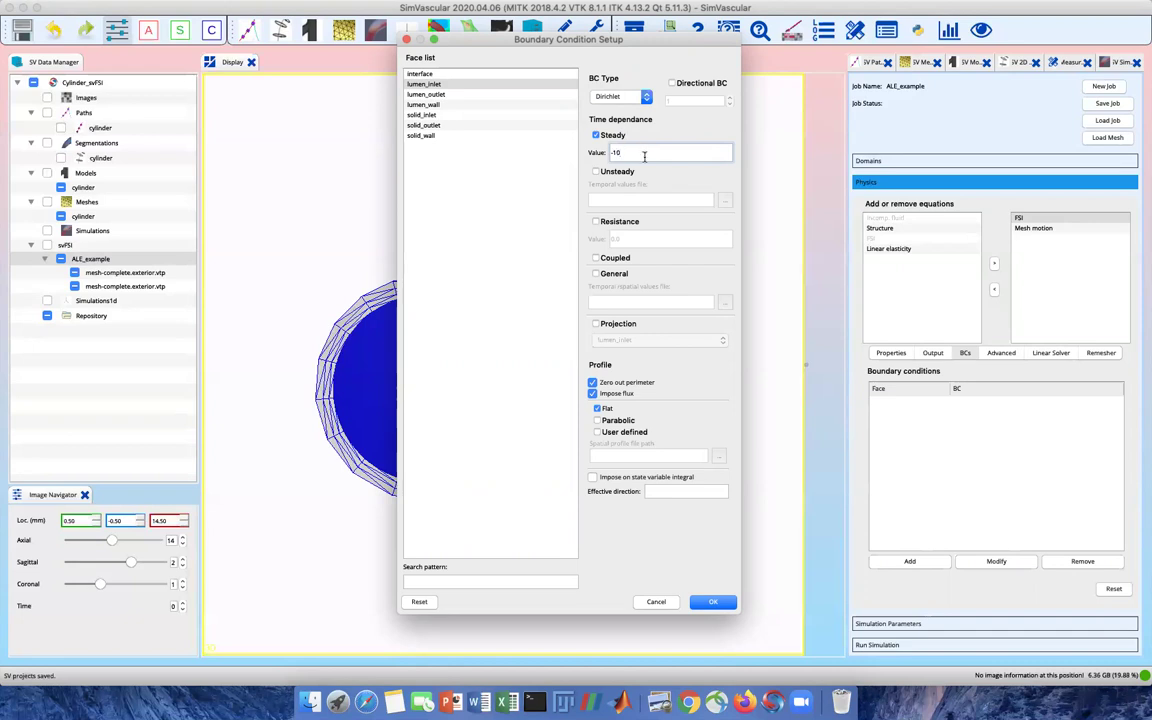
{"action": "left_click", "coordinate": [713, 601]}
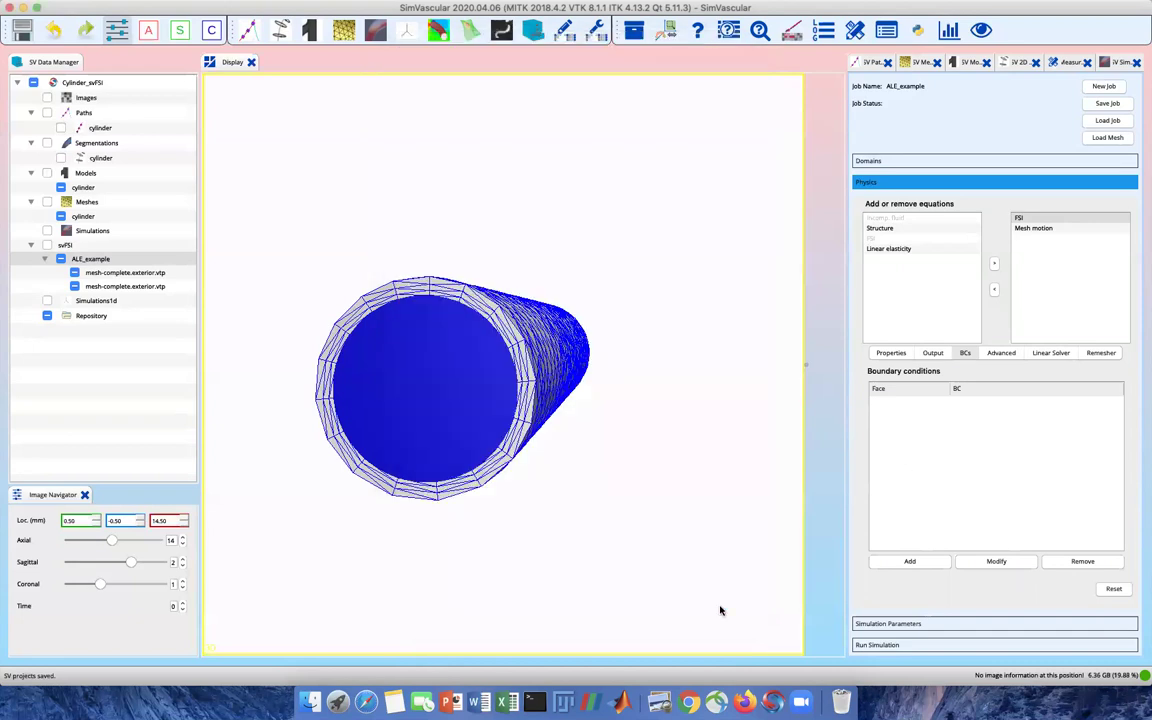
- Add a steady Neumann boundary condition with value 0 on the lumen_outlet face
{"action": "left_click", "coordinate": [928, 561]}
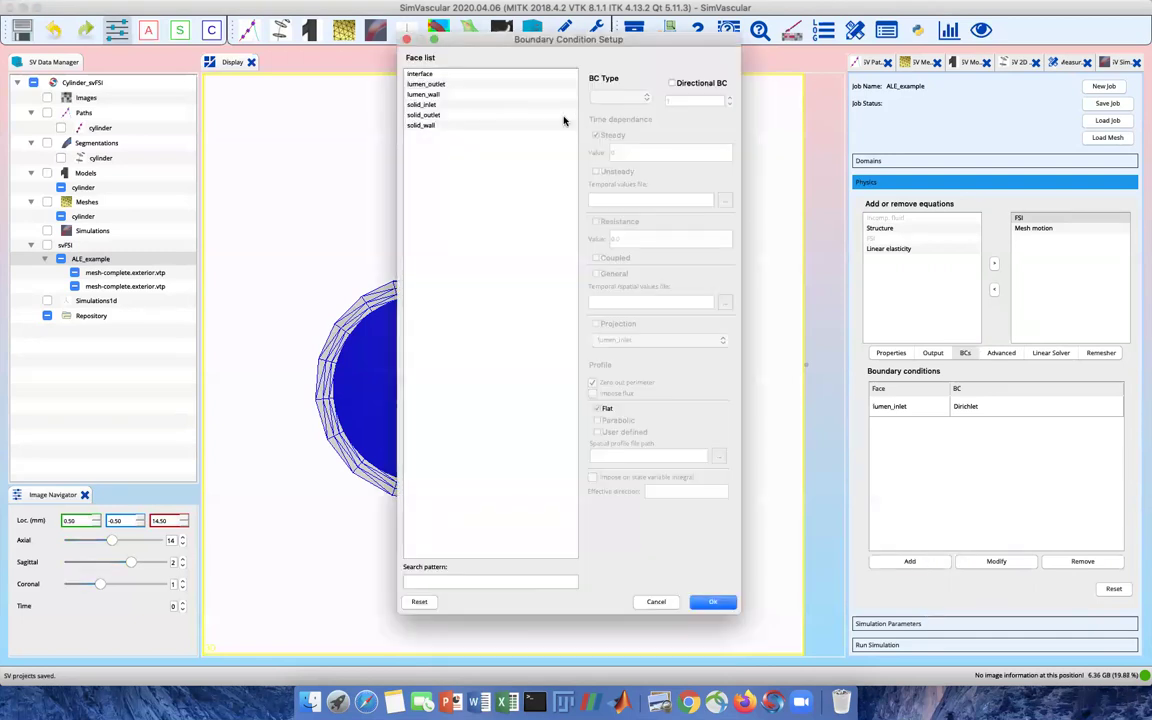
{"action": "left_click", "coordinate": [478, 85]}
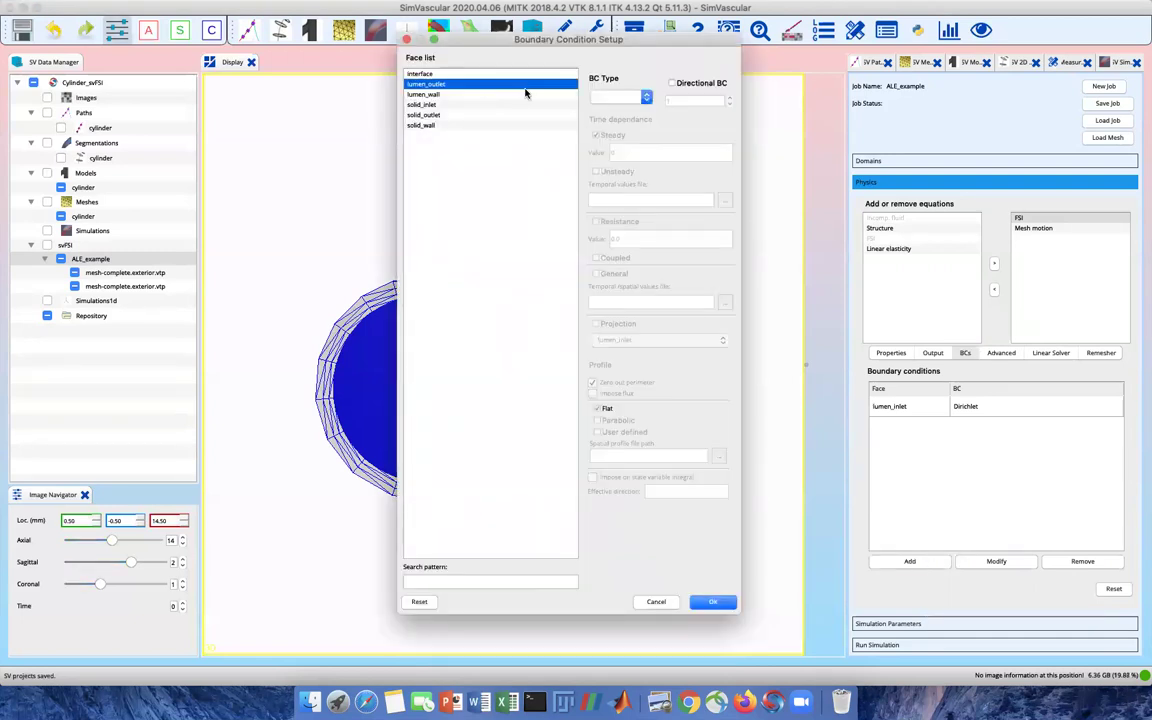
{"action": "left_click", "coordinate": [610, 99]}
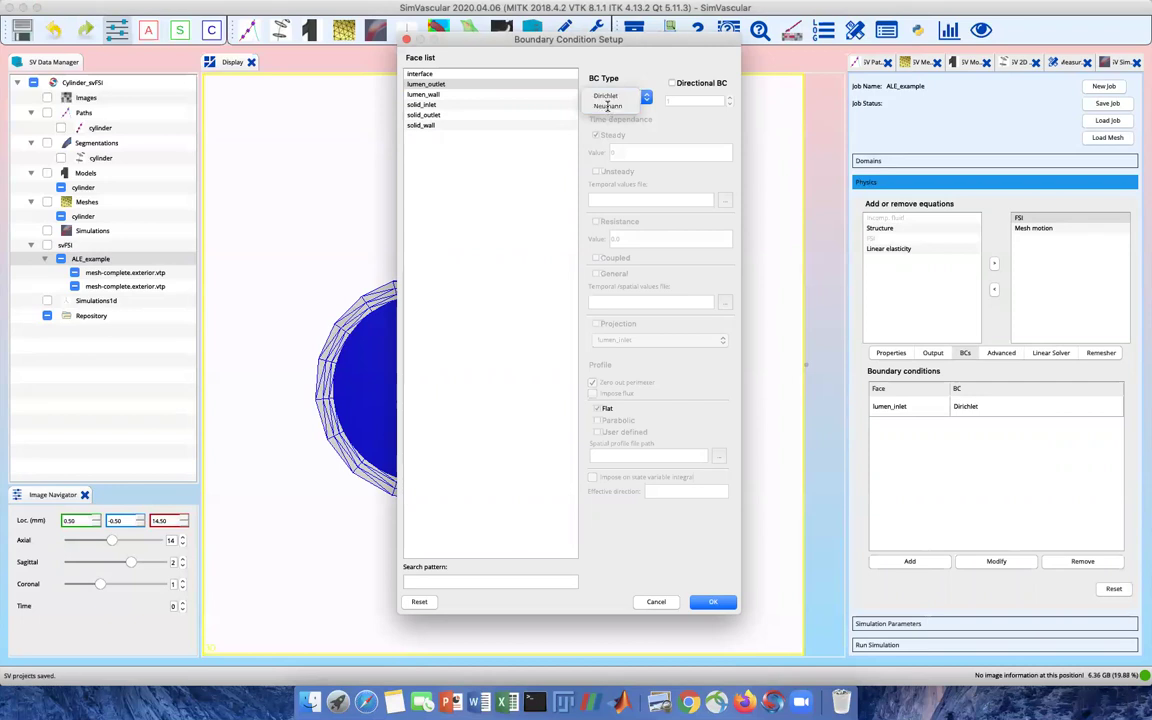
{"action": "left_click", "coordinate": [608, 107]}
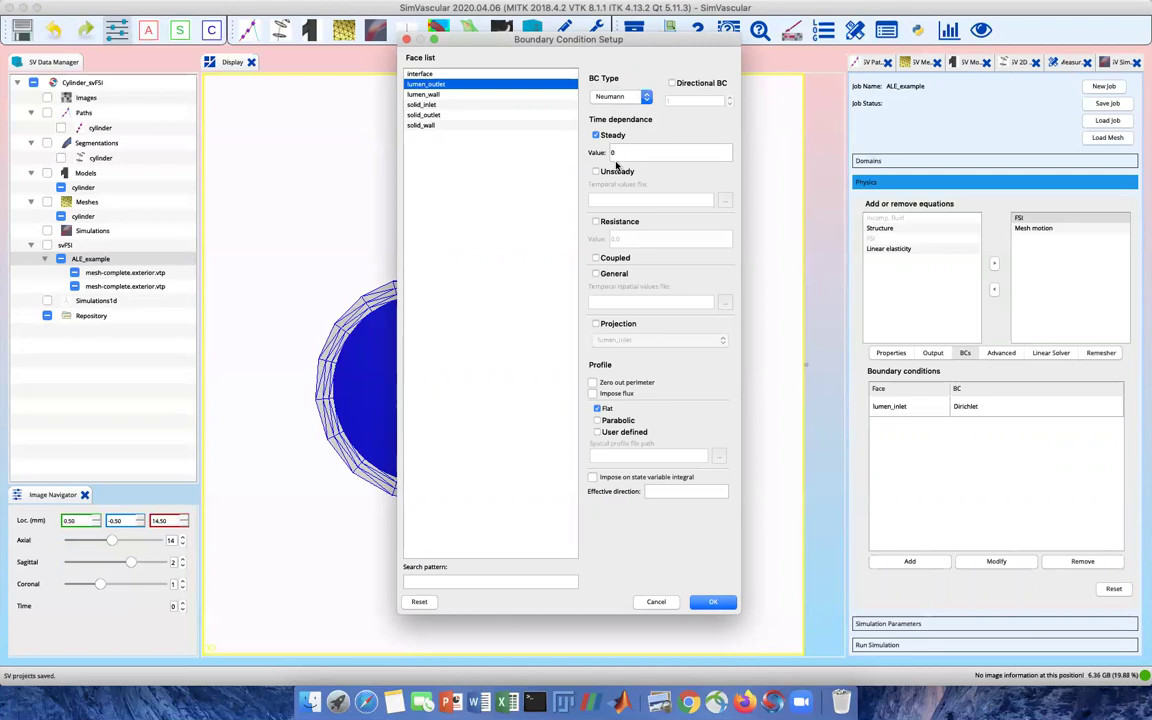
{"action": "left_click", "coordinate": [706, 604]}
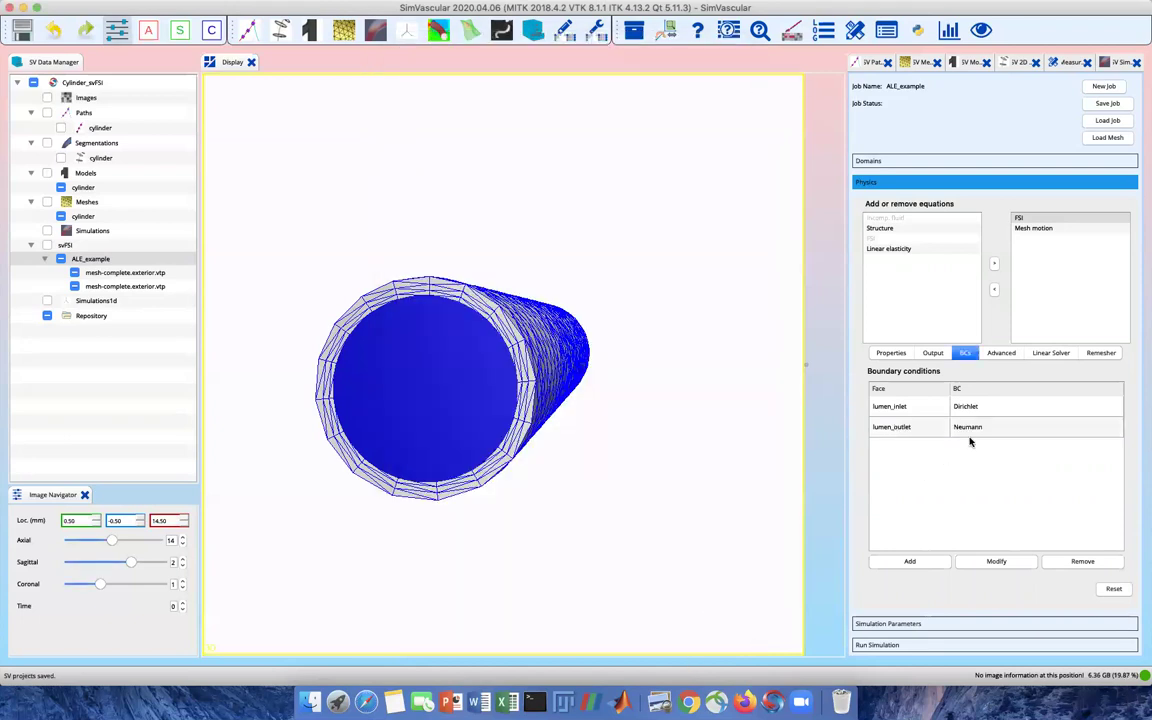
- Change the lumen_inlet boundary condition's profile to Parabolic
{"action": "left_click", "coordinate": [888, 406]}
{"action": "left_click", "coordinate": [980, 560]}
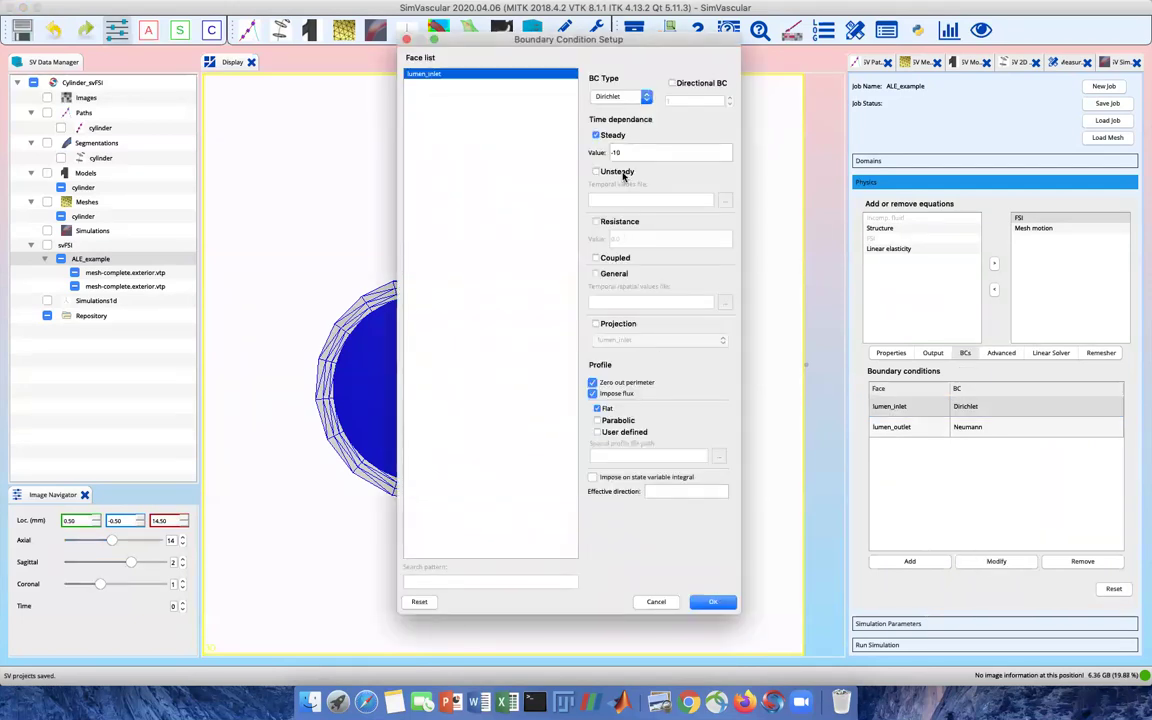
{"action": "left_click", "coordinate": [597, 420]}
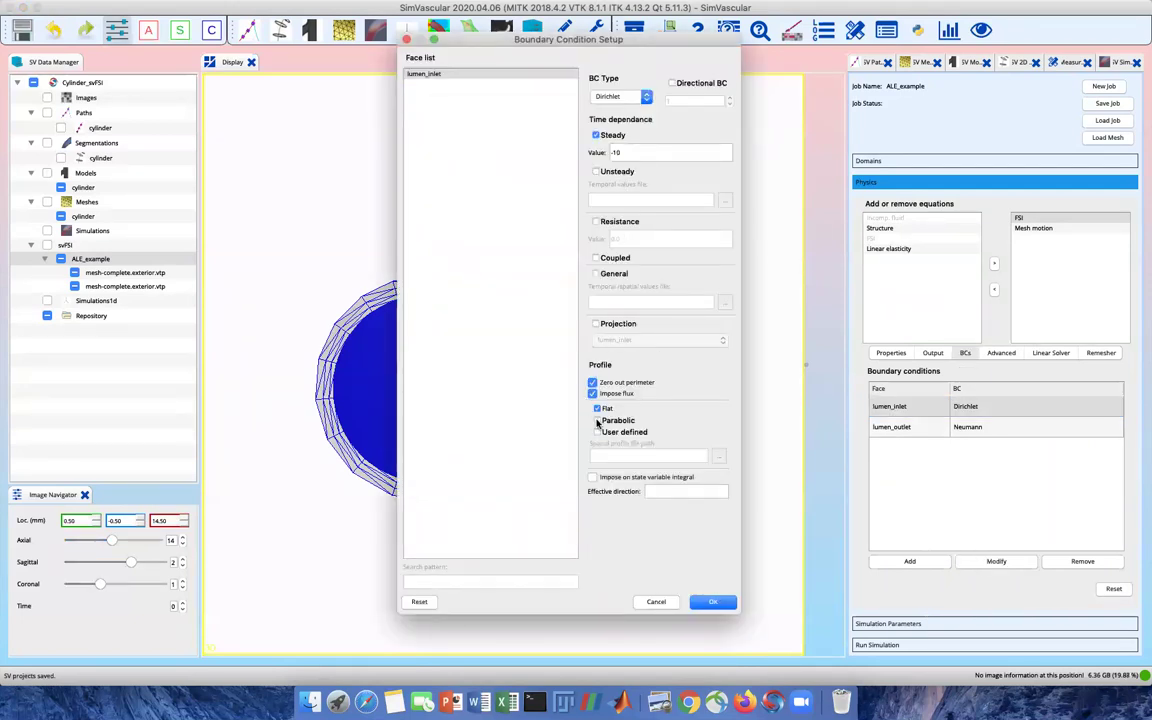
{"action": "left_click", "coordinate": [714, 601]}
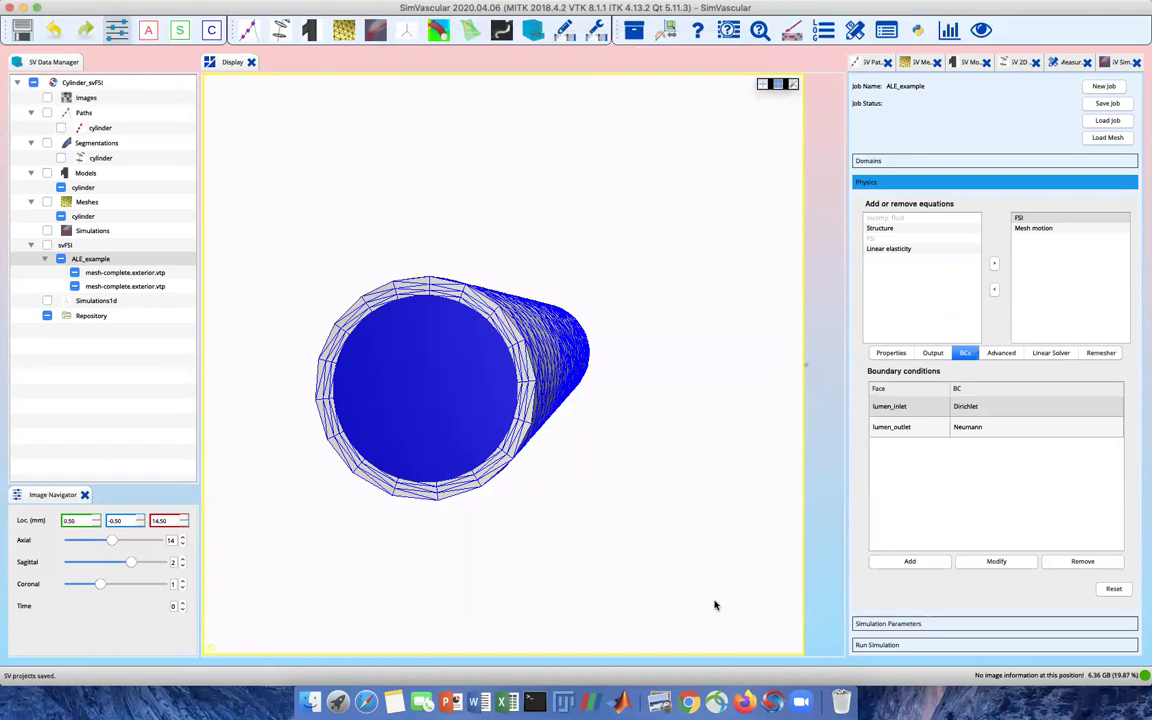
- Add a steady Dirichlet boundary condition with value 0 on the solid_inlet and solid_outlet faces
{"action": "left_click", "coordinate": [909, 560]}
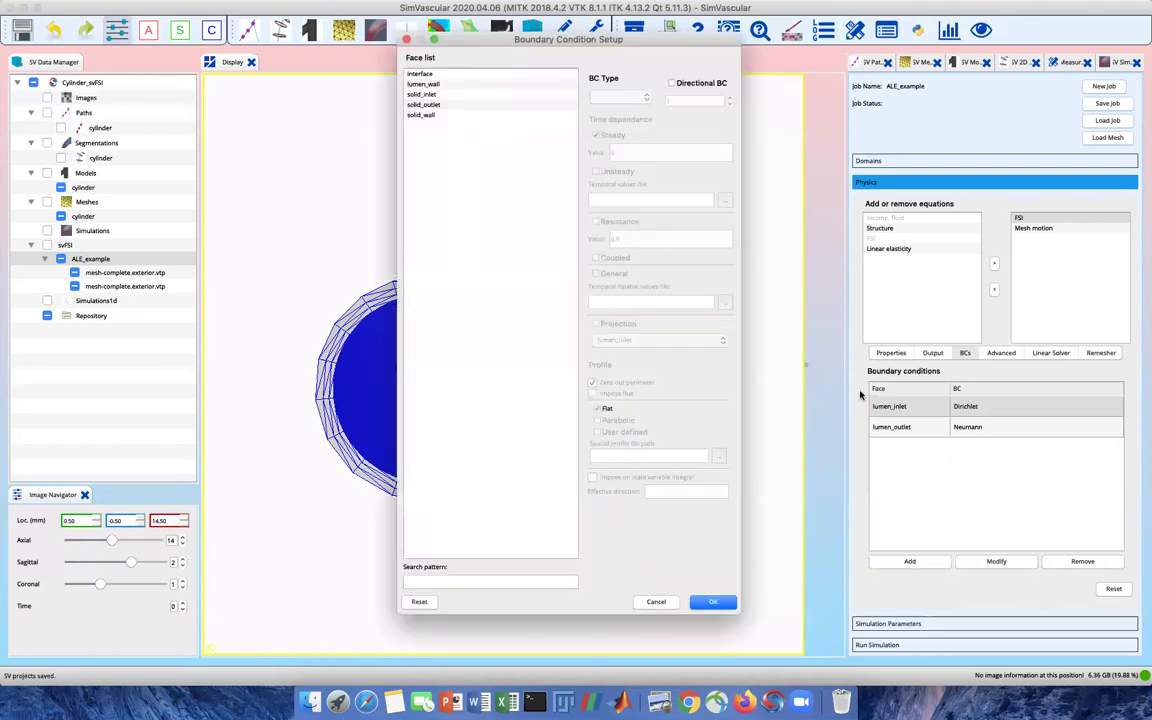
{"action": "left_click", "coordinate": [434, 95]}
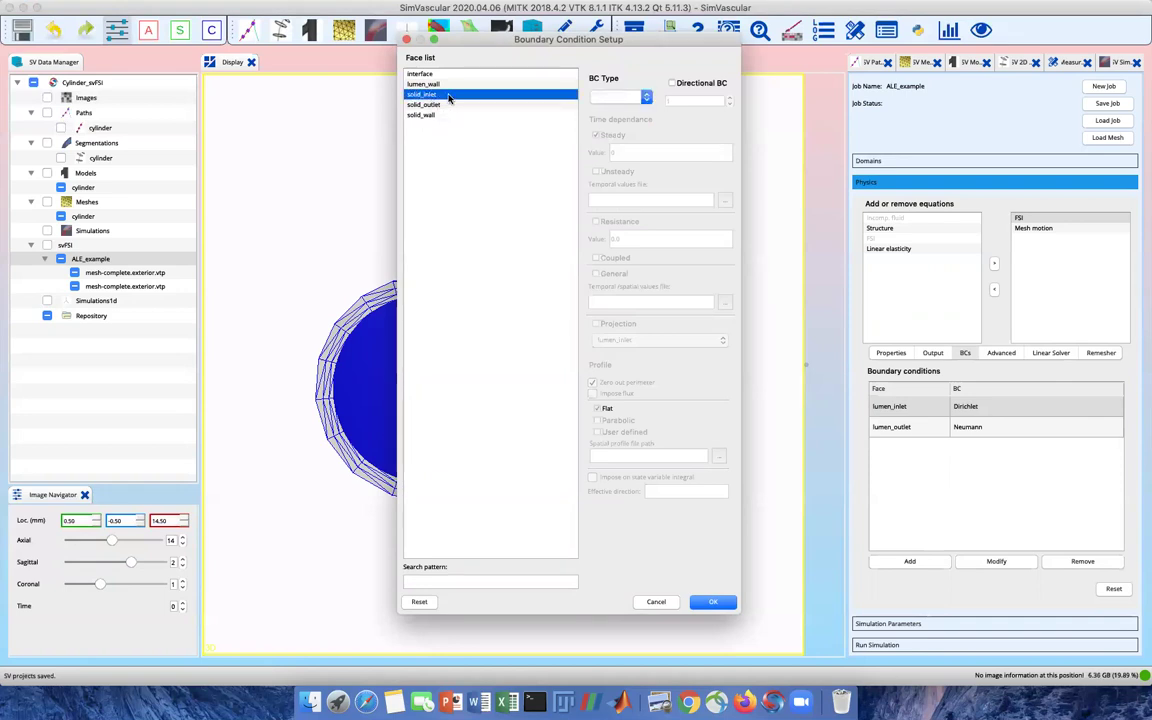
{"action": "left_click", "coordinate": [623, 98]}
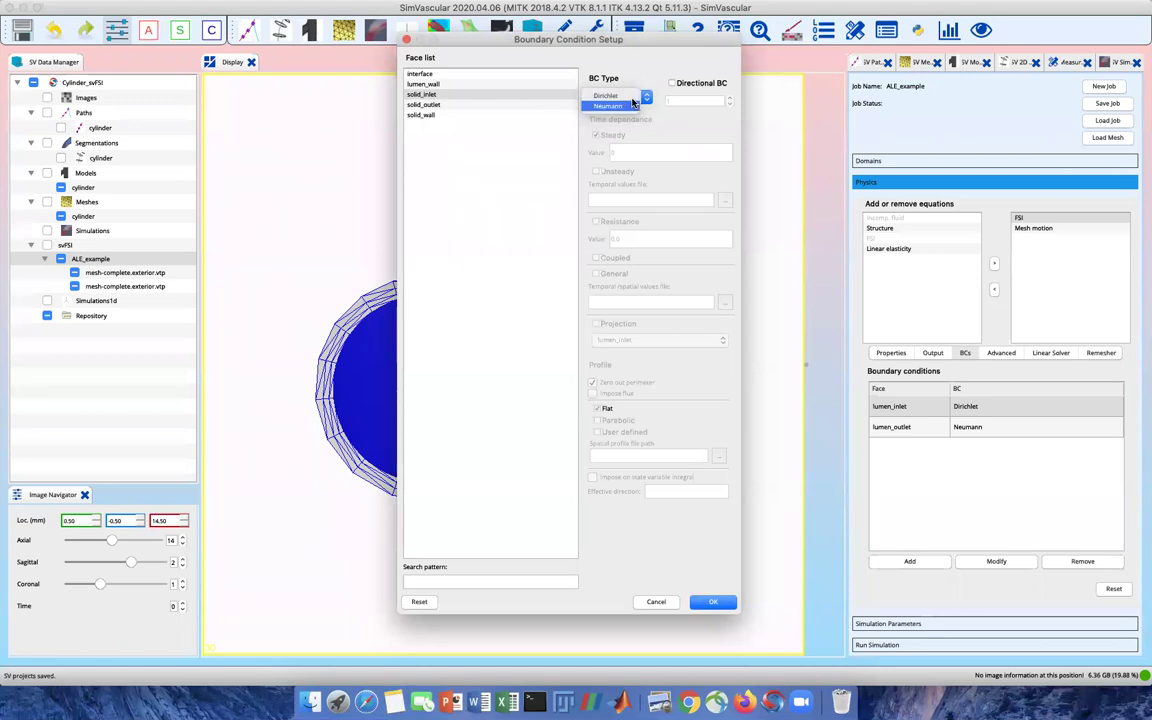
{"action": "left_click", "coordinate": [628, 96]}
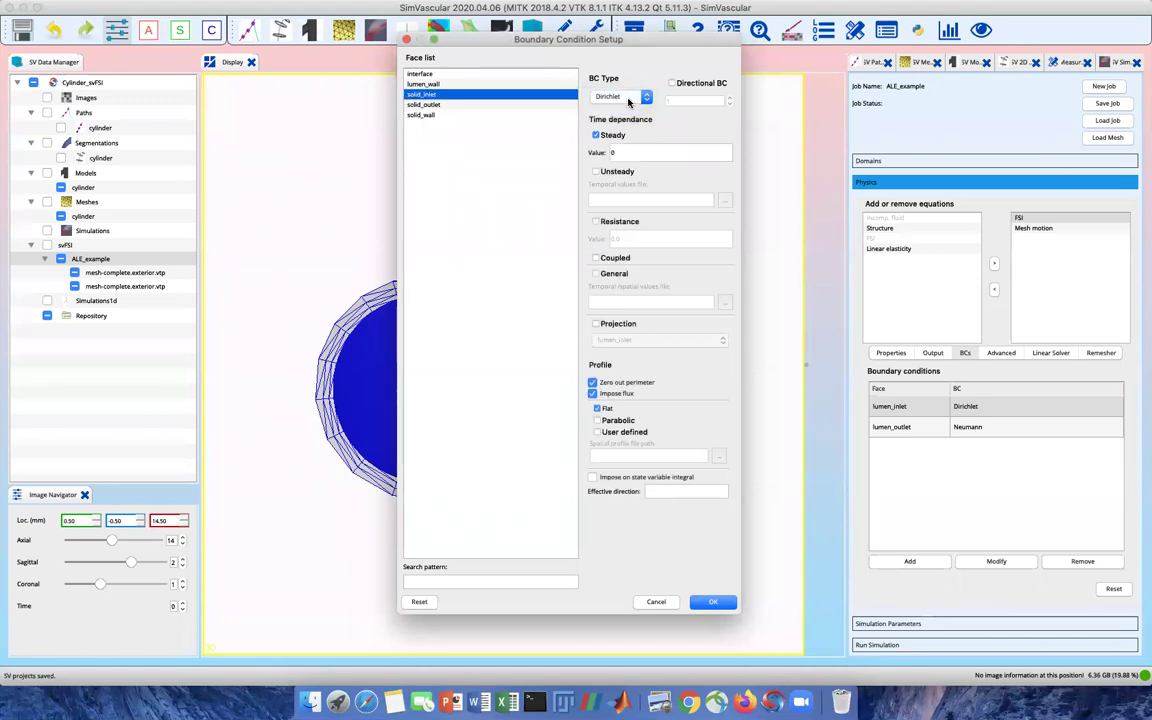
{"action": "left_click", "coordinate": [520, 114], "text": "super"}
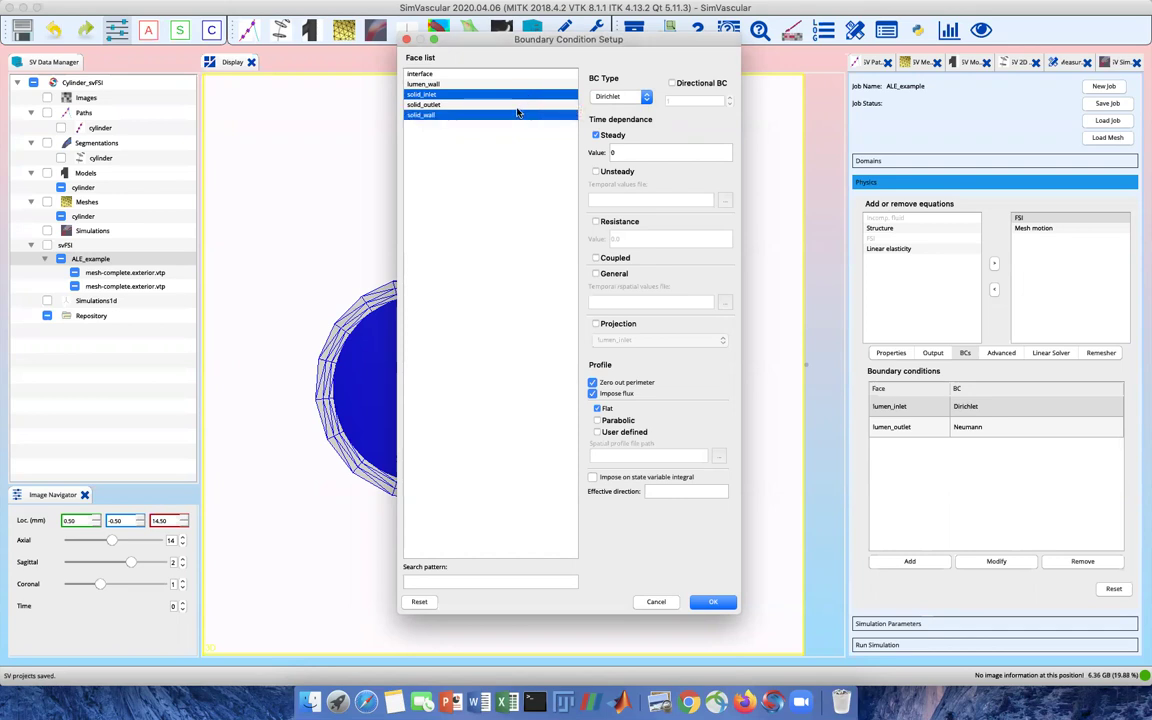
{"action": "left_click", "coordinate": [520, 114], "text": "super"}
{"action": "left_click", "coordinate": [521, 104], "text": "super"}
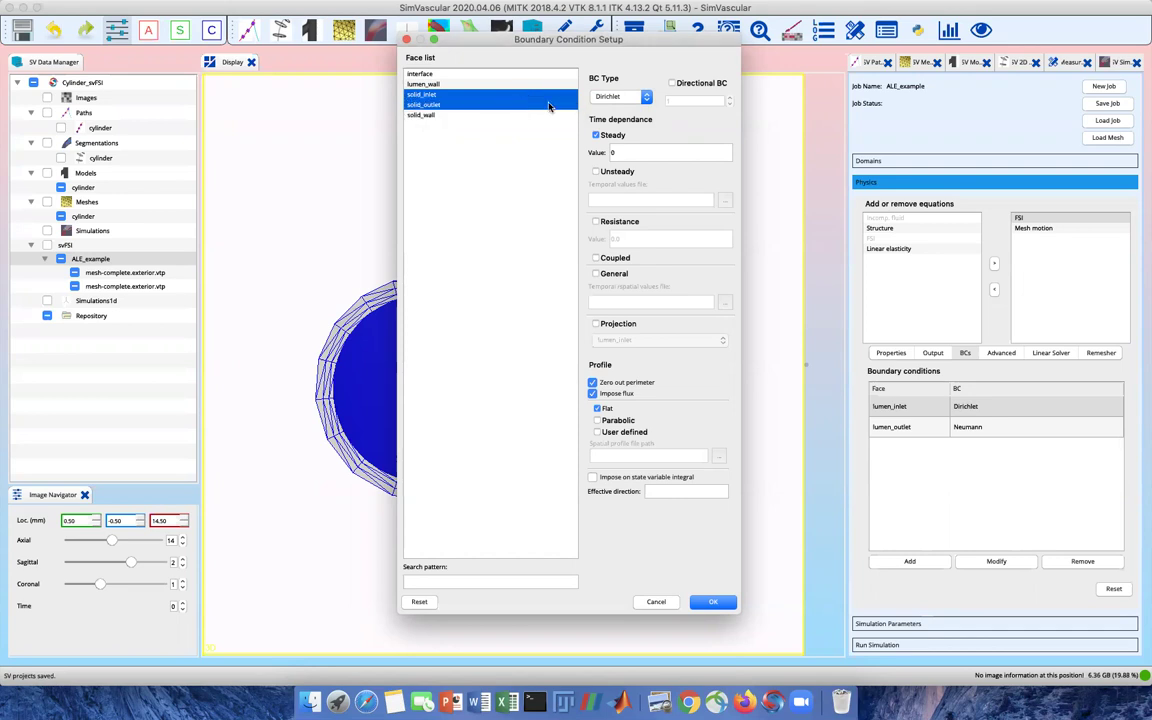
{"action": "left_click", "coordinate": [707, 602]}
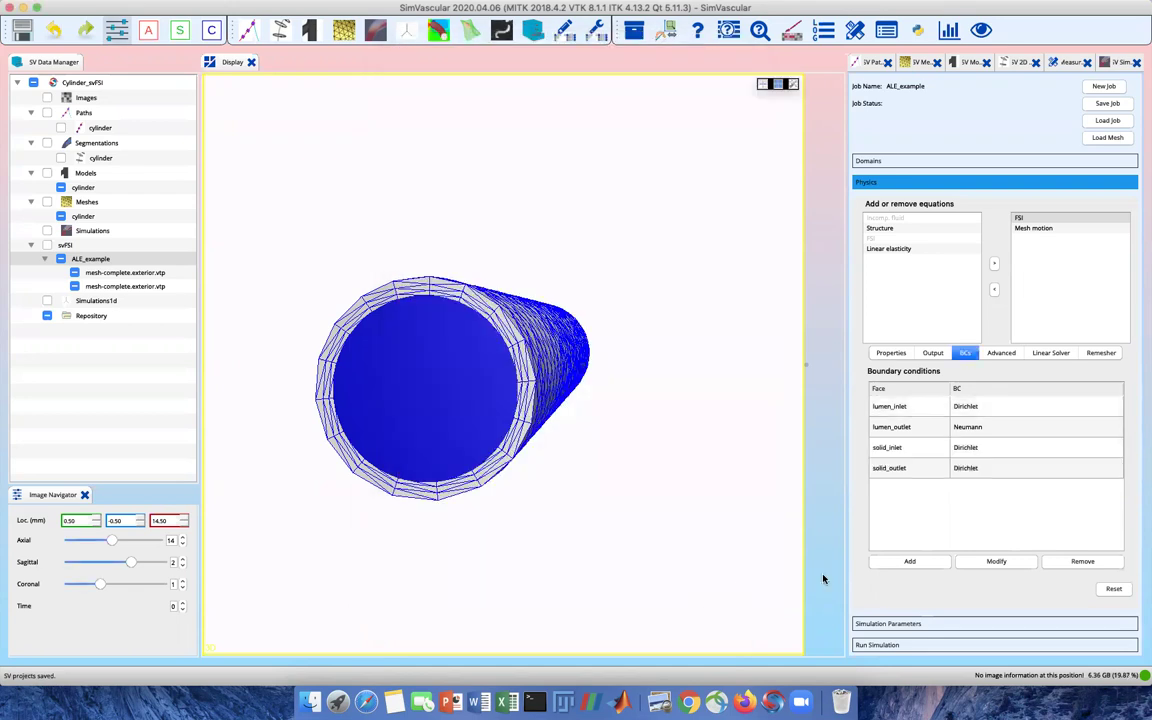
- Add a steady Neumann boundary condition with value 0 on the solid_wall face
{"action": "left_click", "coordinate": [899, 563]}
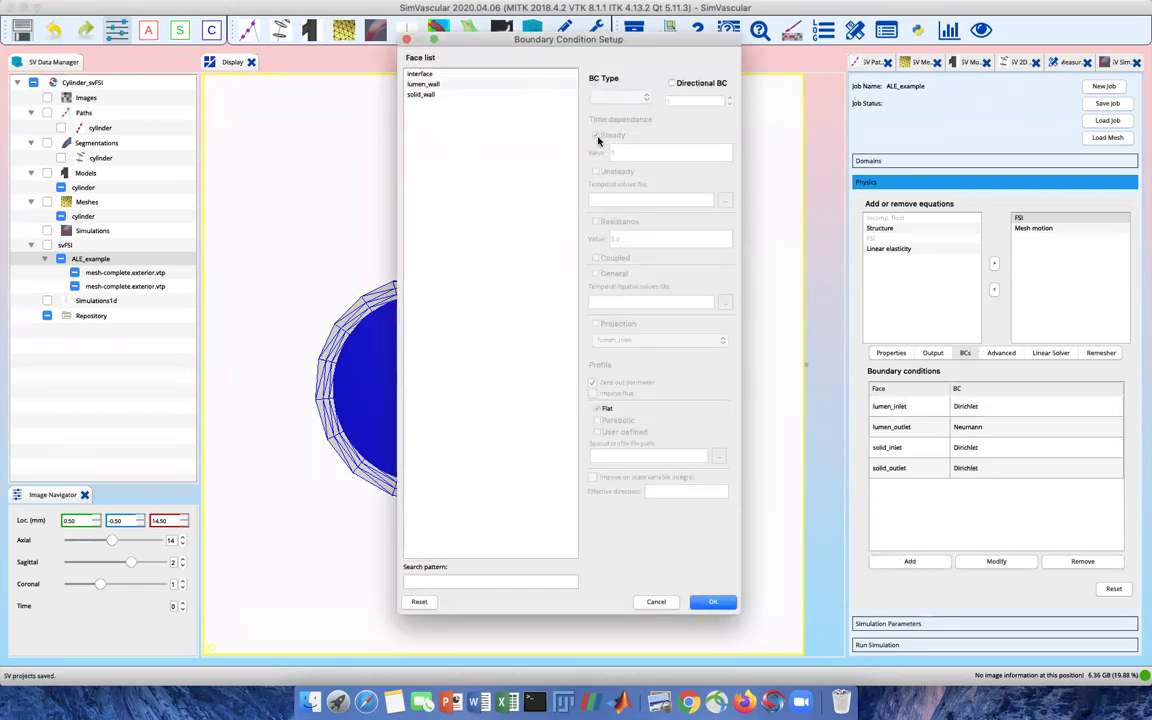
{"action": "left_click", "coordinate": [507, 95]}
{"action": "left_click", "coordinate": [609, 98]}
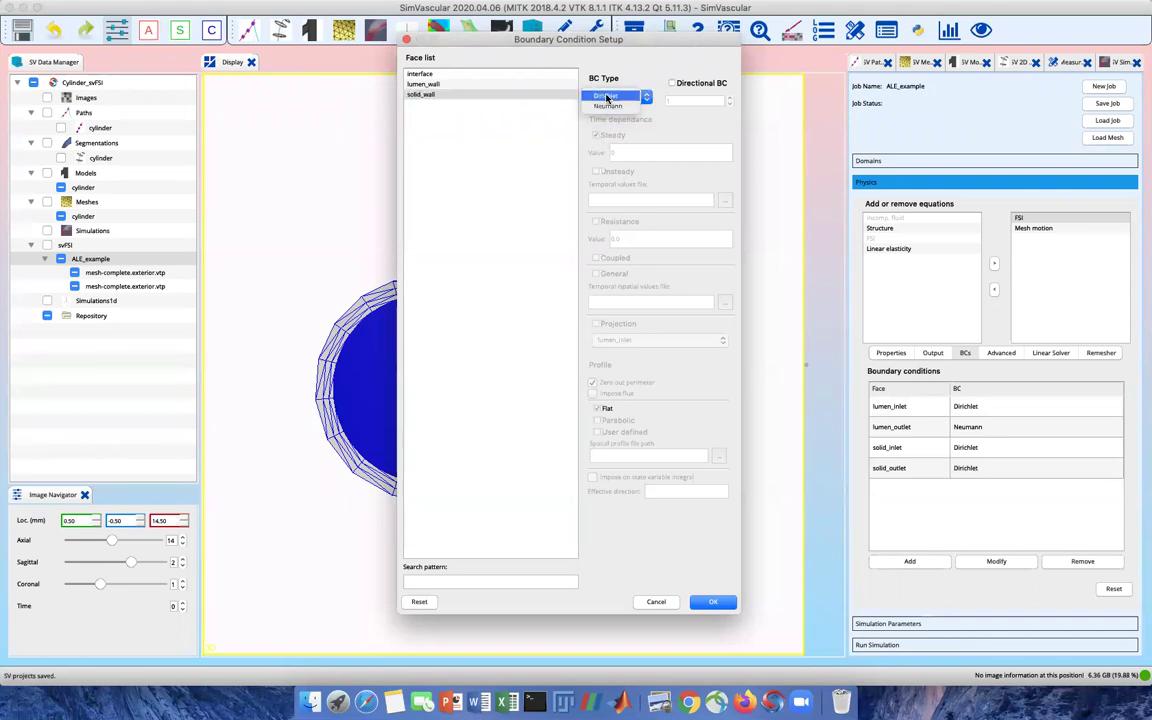
{"action": "left_click", "coordinate": [607, 106]}
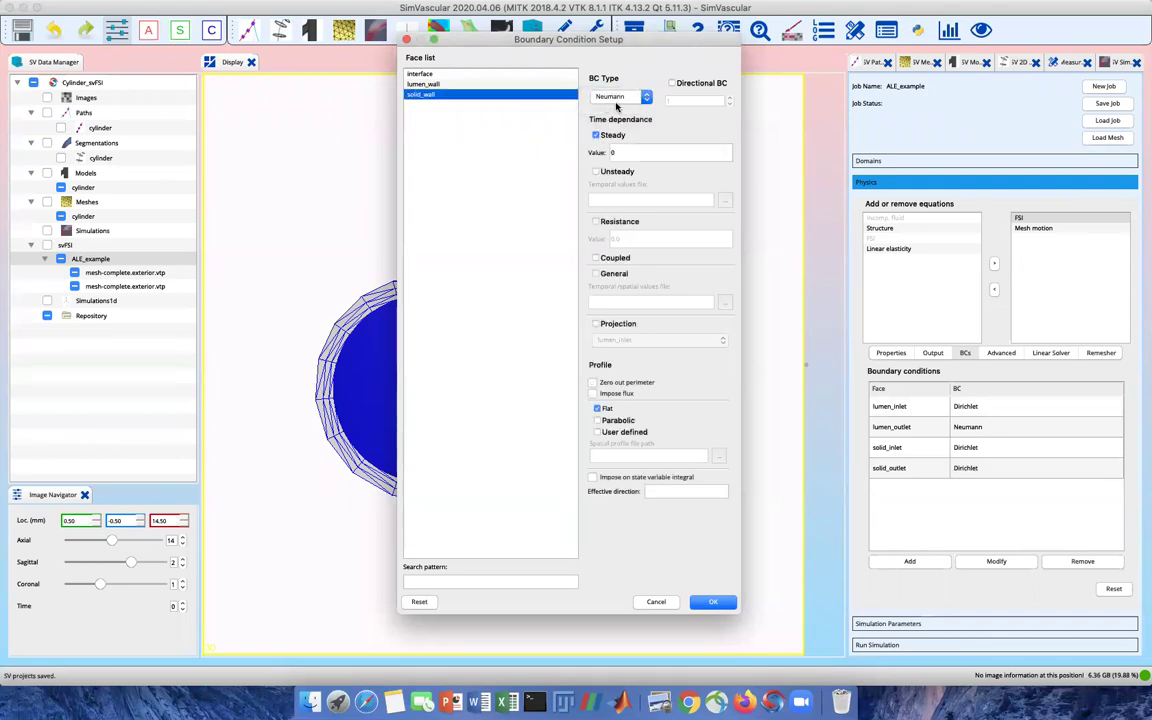
{"action": "left_click", "coordinate": [706, 606]}
- Set up a new FSI boundary condition of type Dirichlet with Projection enabled
{"action": "left_click", "coordinate": [910, 561]}
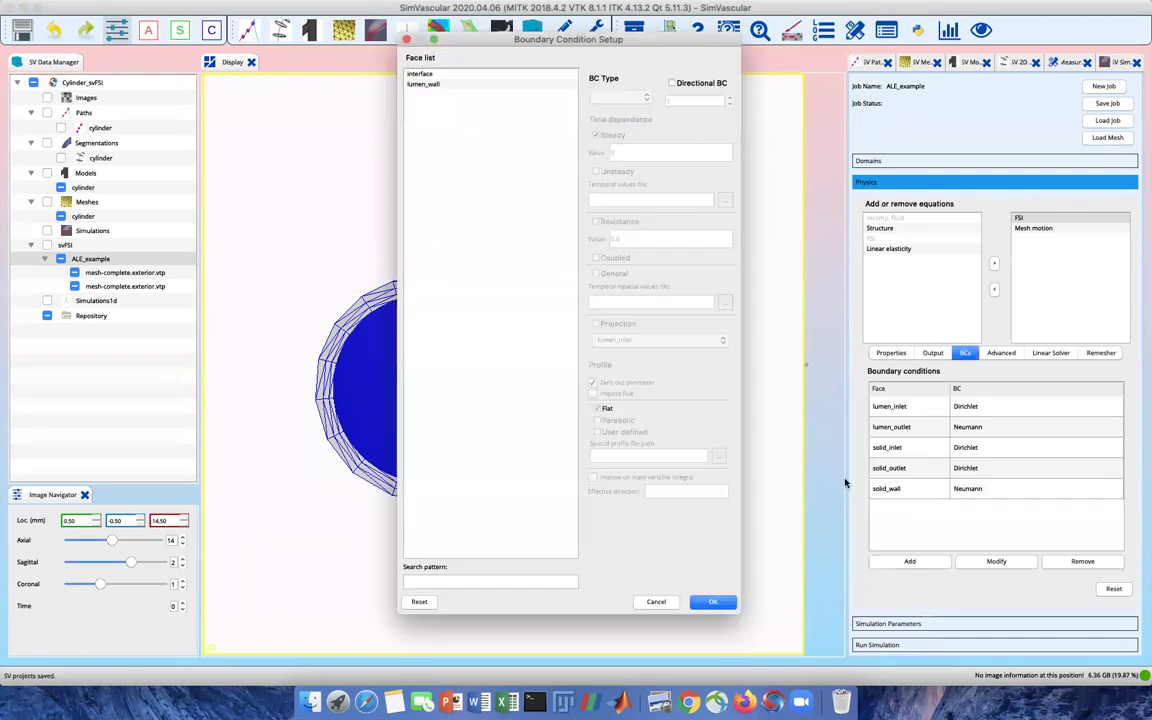
{"action": "left_click", "coordinate": [460, 84]}
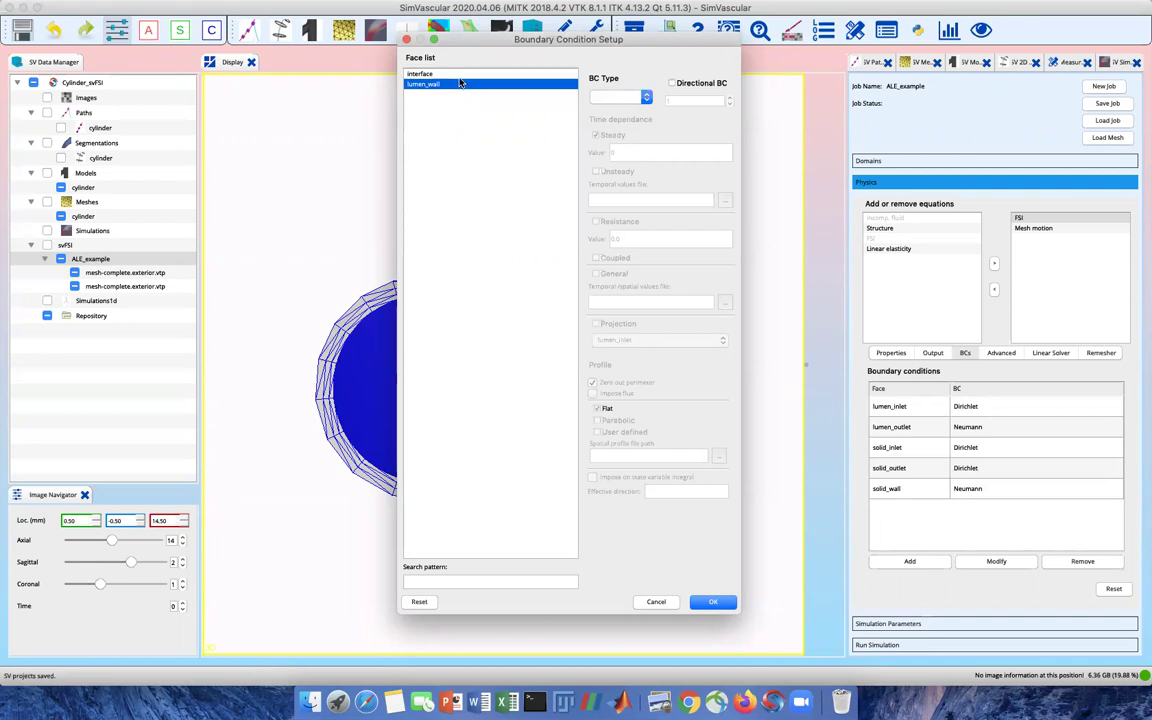
{"action": "left_click", "coordinate": [455, 76], "text": "shift"}
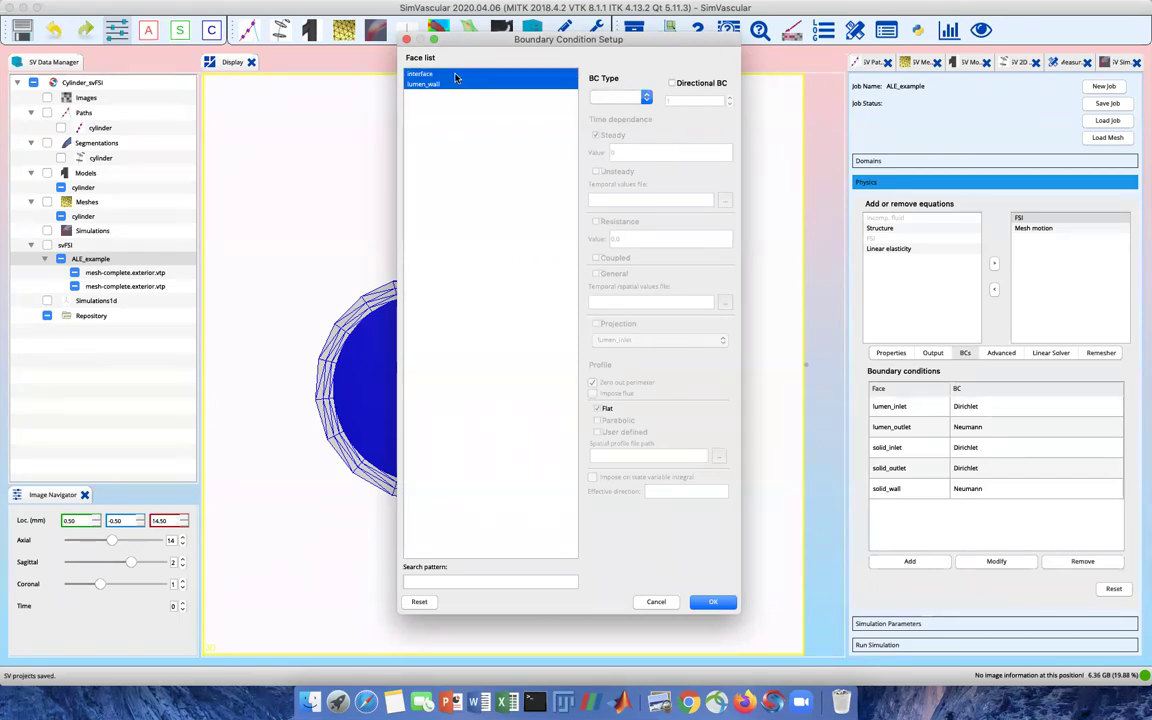
{"action": "mouse_move", "coordinate": [554, 7]}
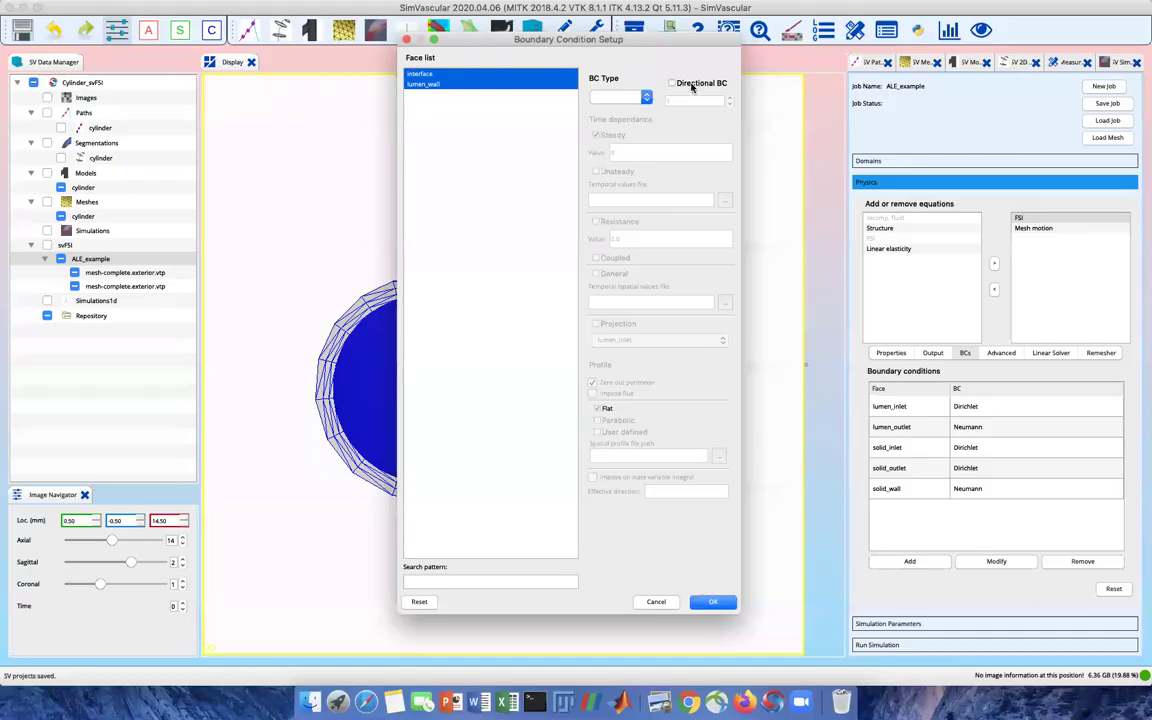
{"action": "left_click", "coordinate": [420, 84]}
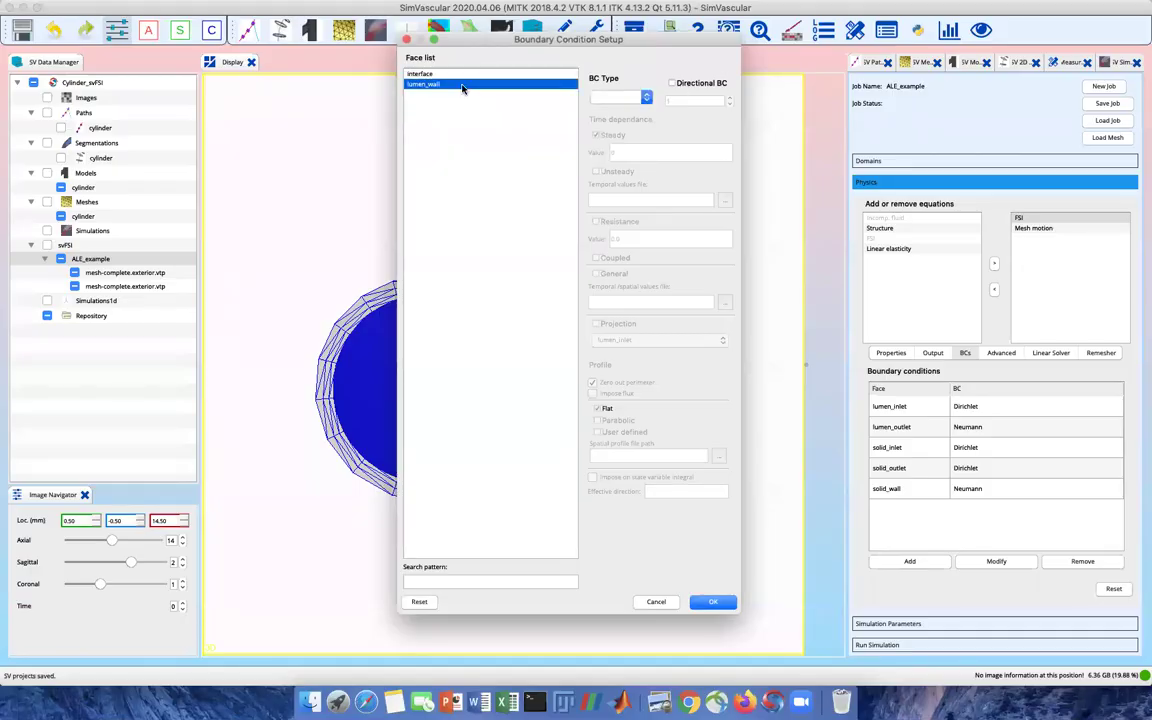
{"action": "left_click", "coordinate": [621, 97]}
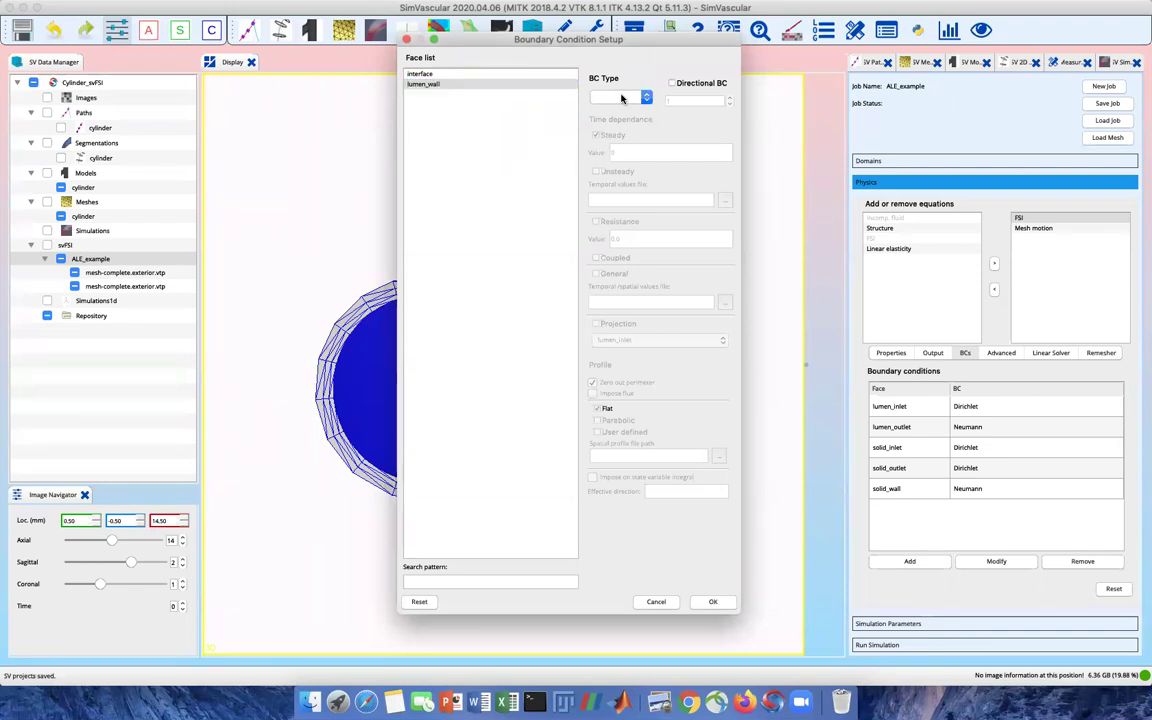
{"action": "left_click", "coordinate": [621, 97]}
{"action": "left_click", "coordinate": [614, 97]}
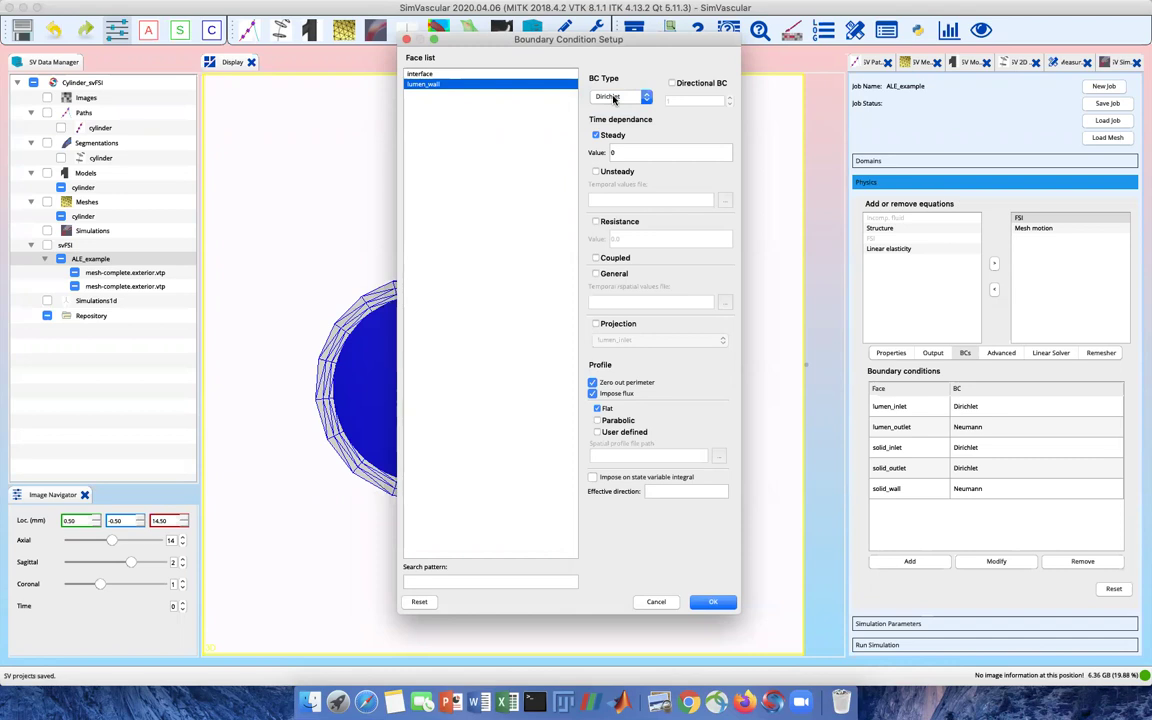
{"action": "left_click", "coordinate": [600, 325]}
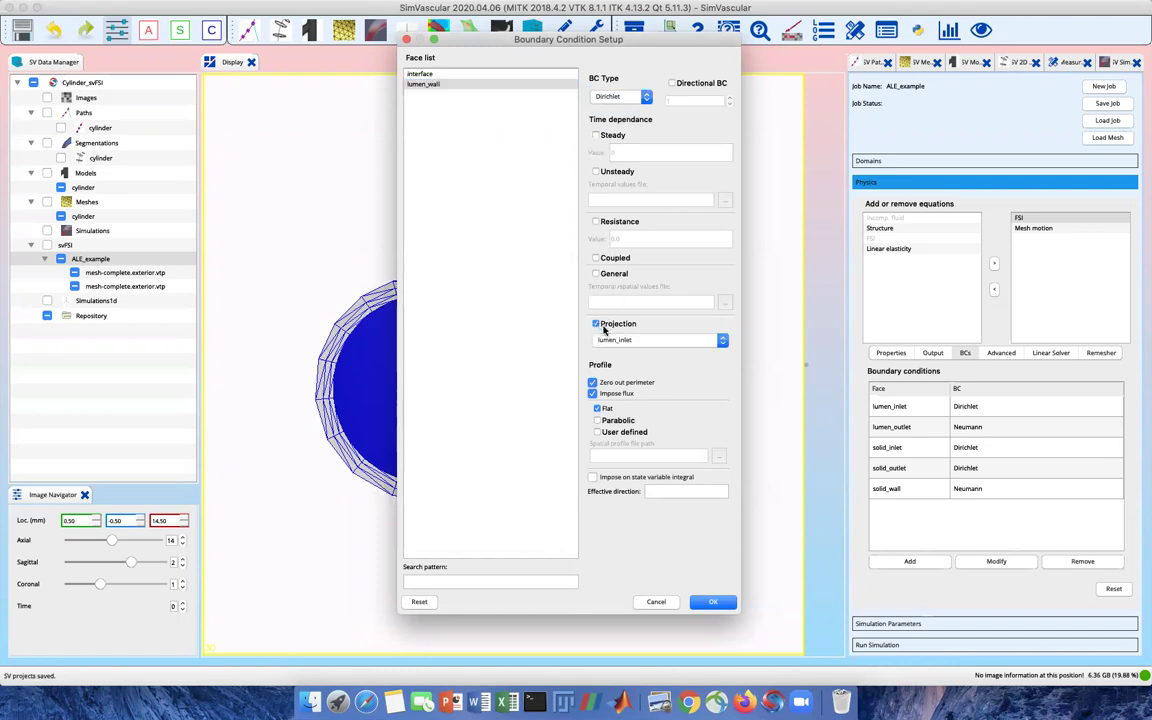
- Assign the Dirichlet boundary condition to the interface face, projecting from lumen_wall
{"action": "left_click", "coordinate": [634, 341]}
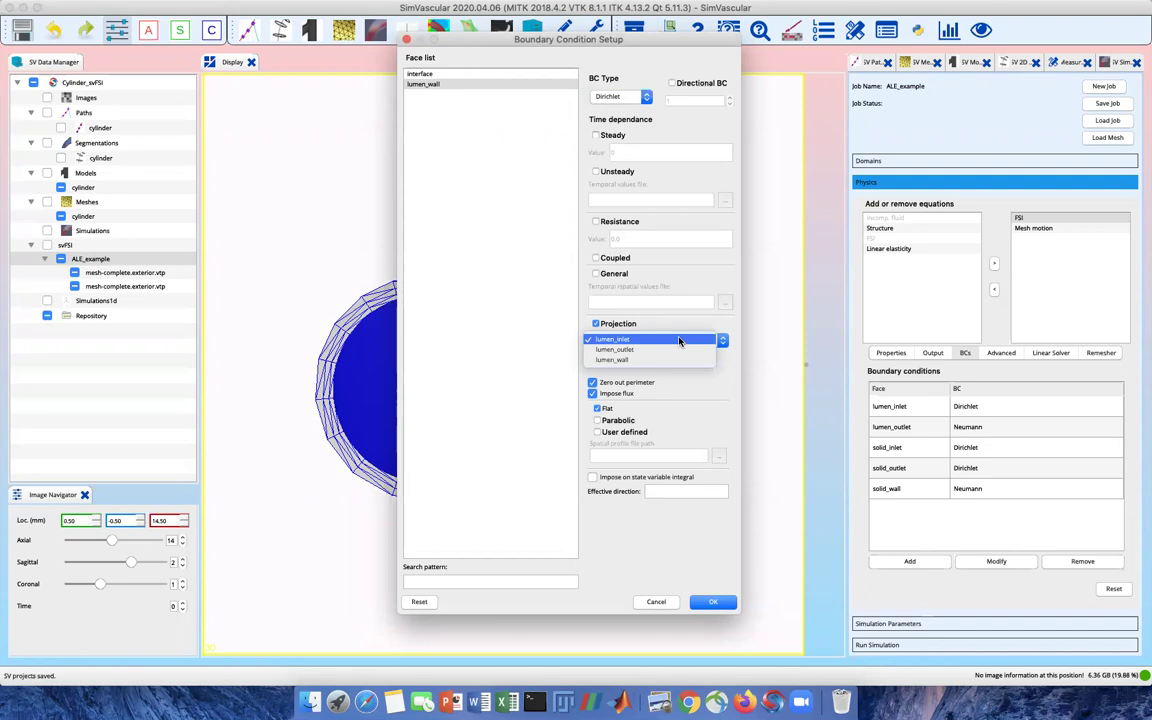
{"action": "left_click", "coordinate": [650, 339]}
{"action": "left_click", "coordinate": [454, 75]}
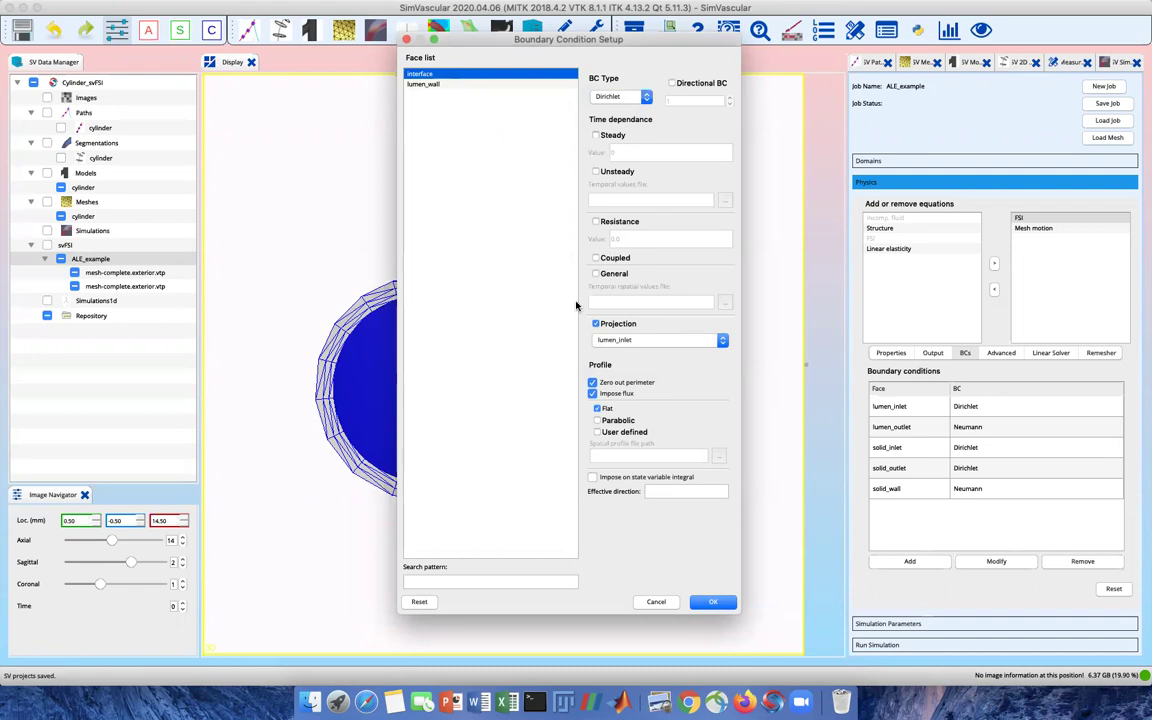
{"action": "left_click", "coordinate": [634, 341]}
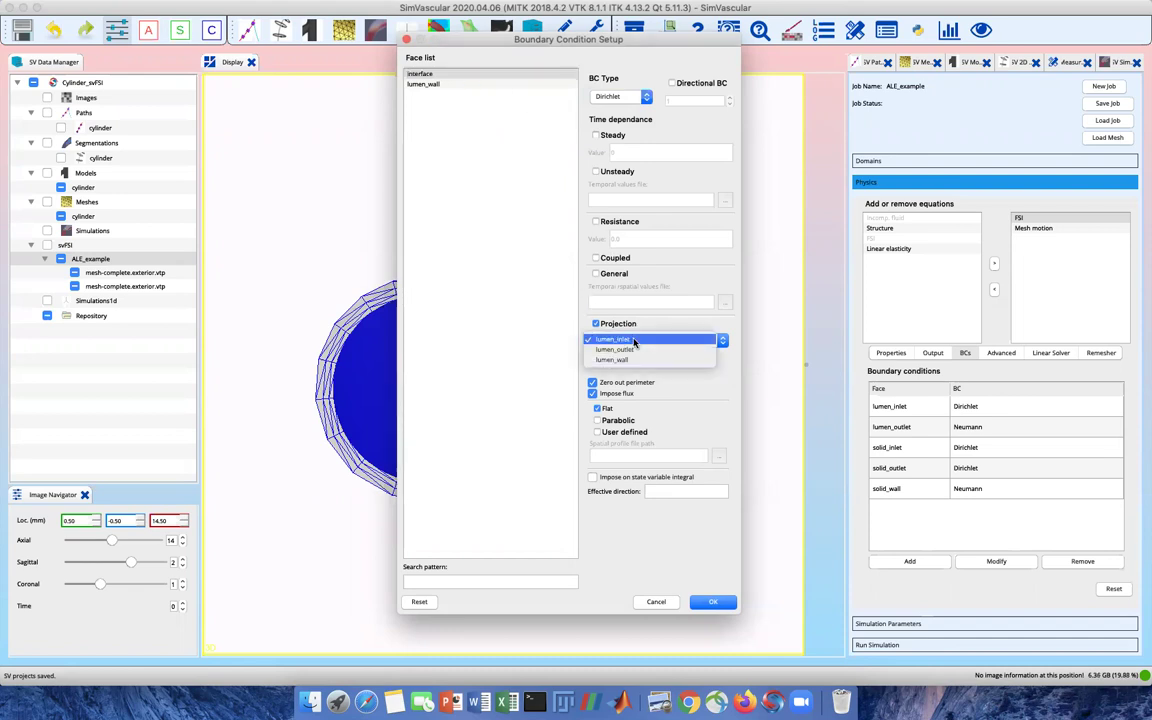
{"action": "left_click", "coordinate": [640, 362]}
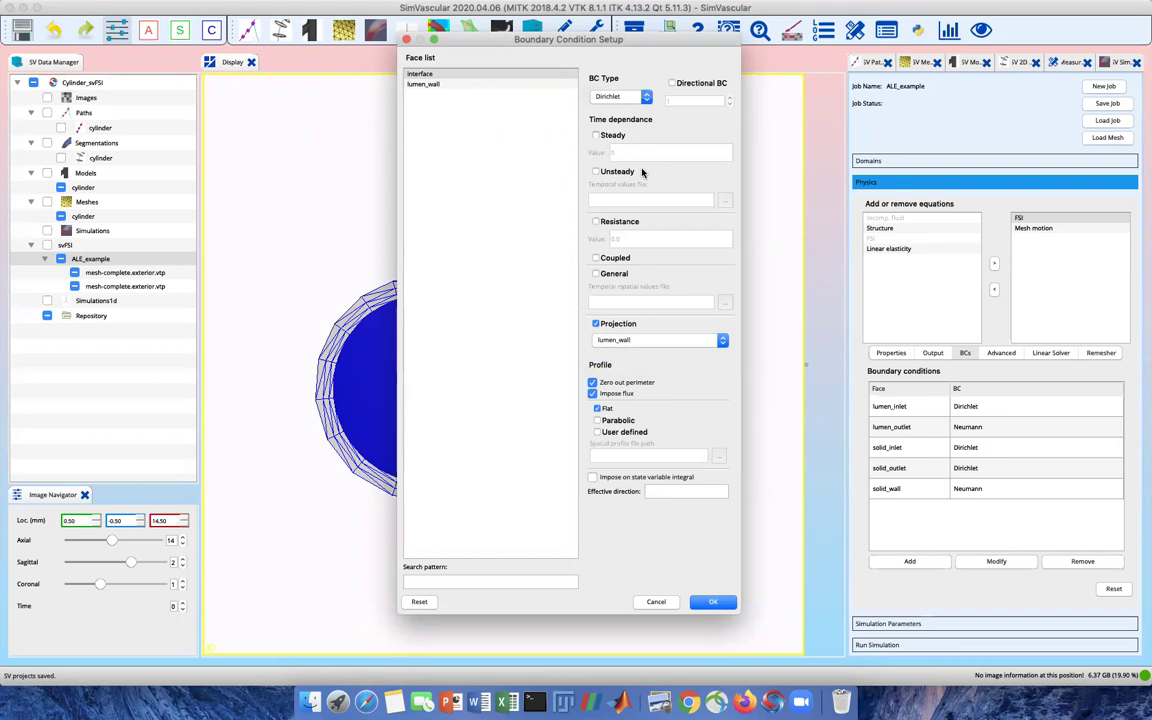
{"action": "left_click", "coordinate": [719, 606]}
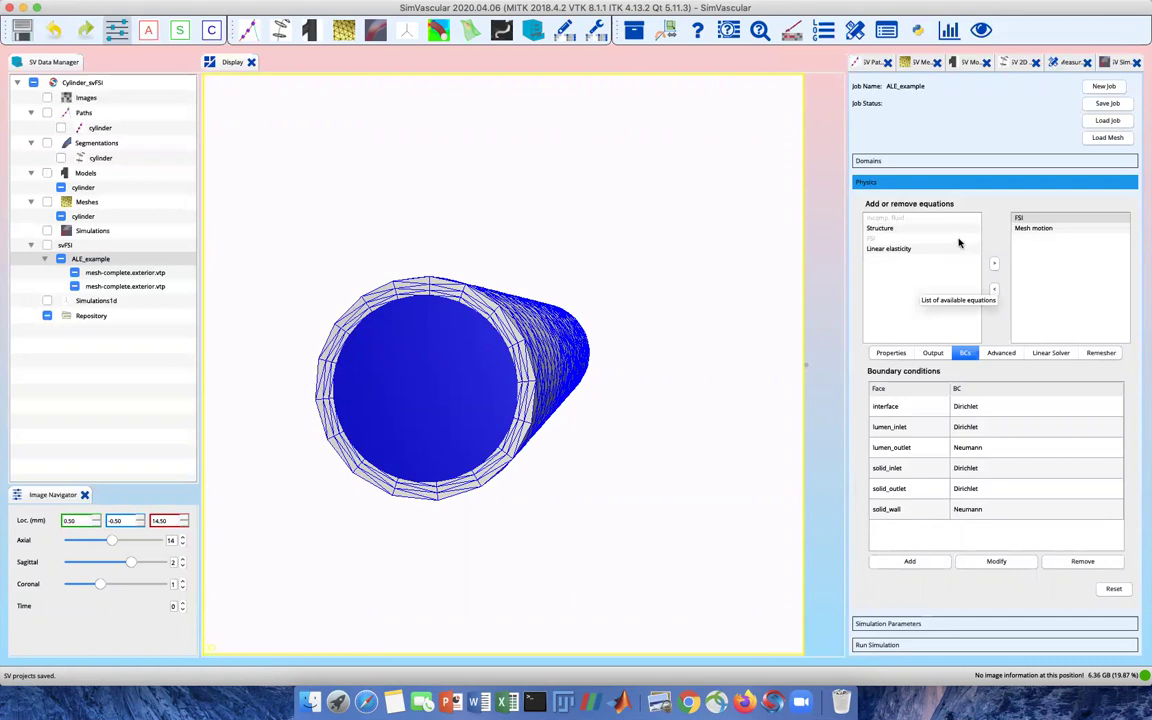
- Review the FSI equation's advanced, linear solver and remesher settings
{"action": "left_click", "coordinate": [962, 160]}
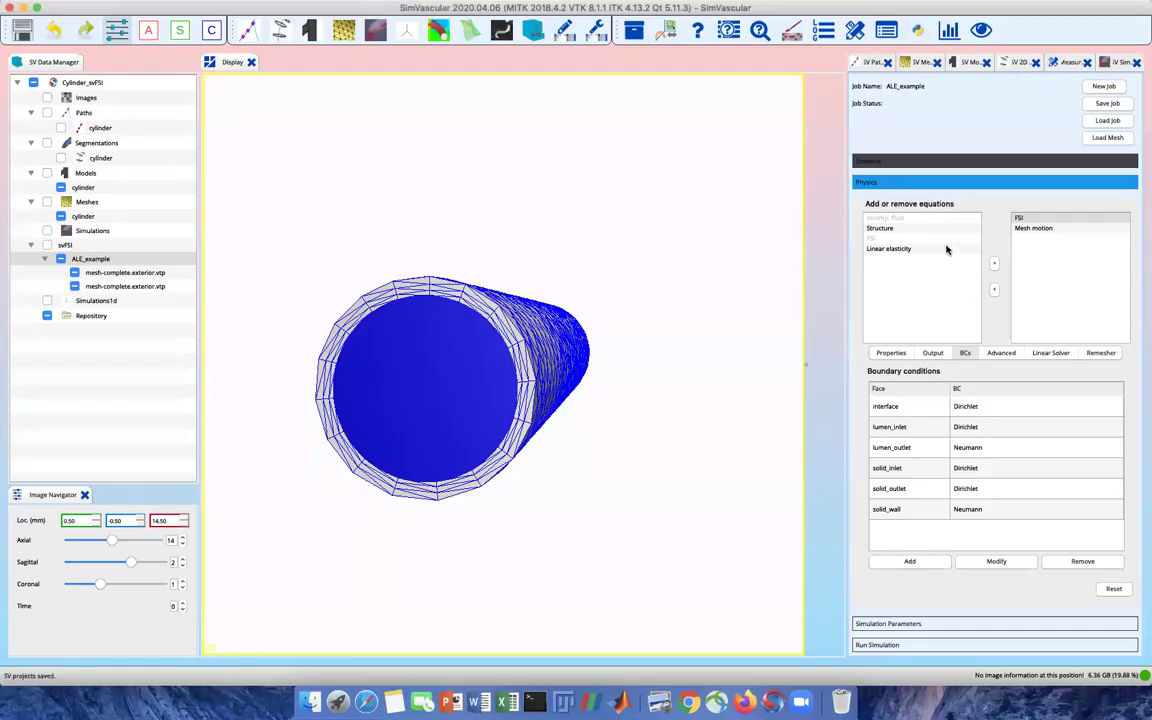
{"action": "left_click", "coordinate": [1010, 354]}
{"action": "left_click", "coordinate": [1058, 355]}
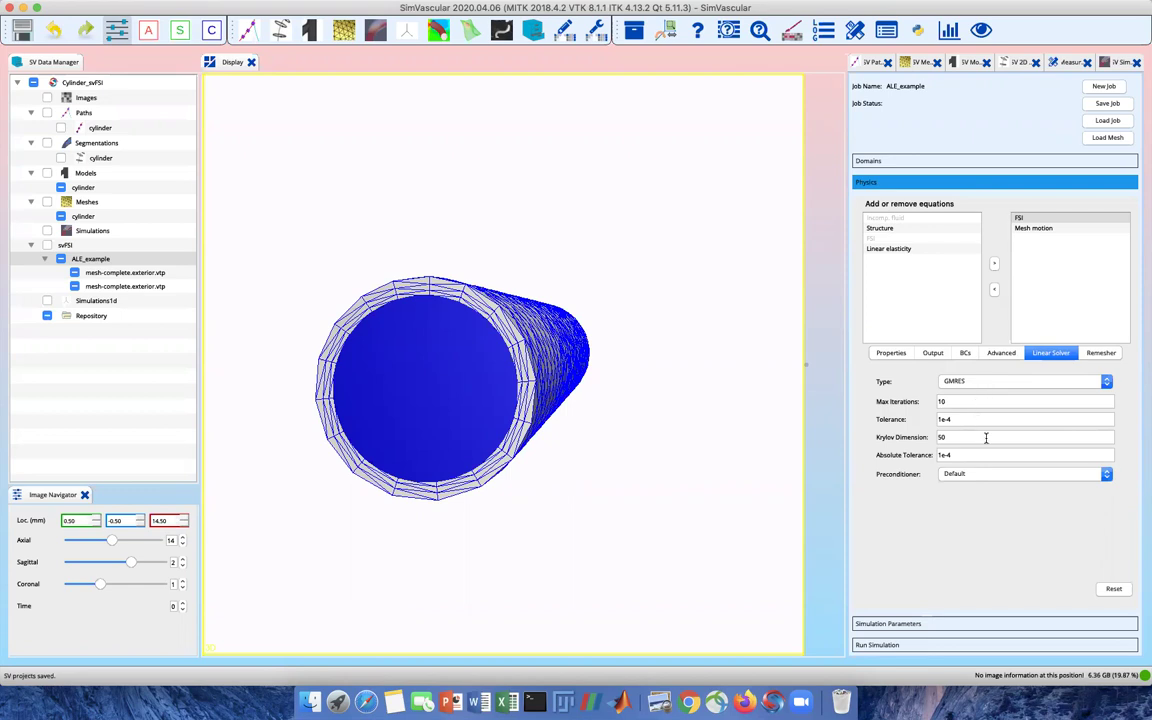
{"action": "left_click", "coordinate": [1103, 354]}
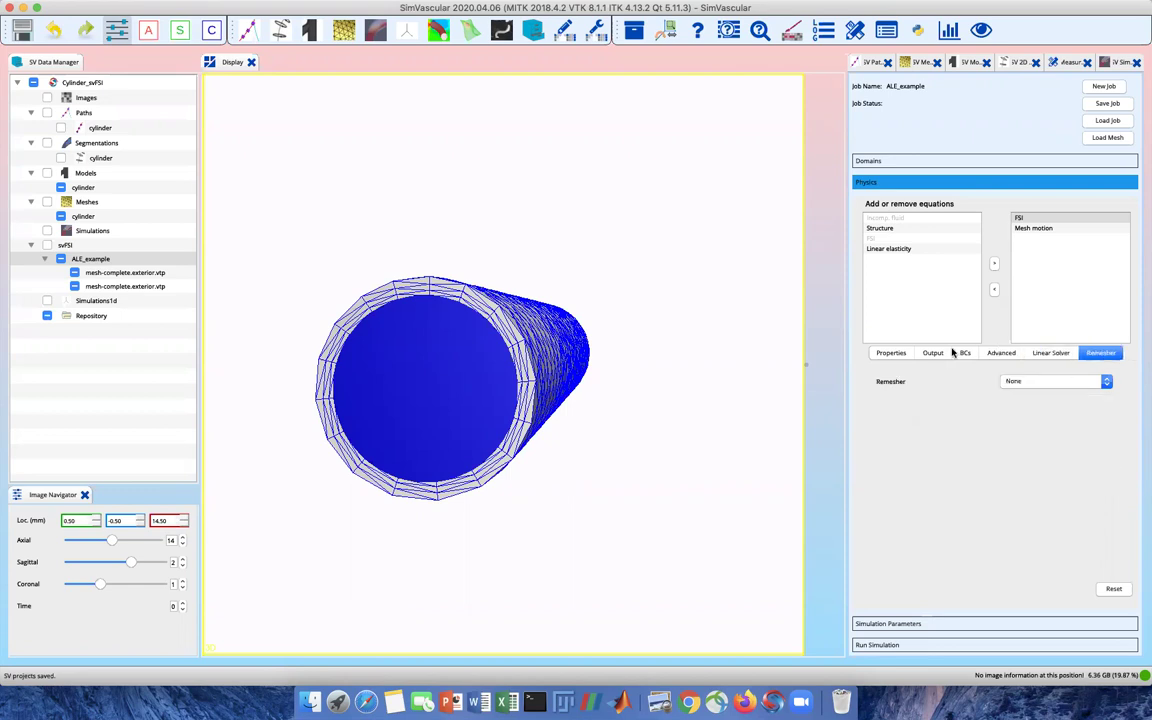
- Add a steady Dirichlet boundary condition with value 0 on the lumen_inlet and lumen_outlet faces for the Mesh motion equation
{"action": "left_click", "coordinate": [1034, 229]}
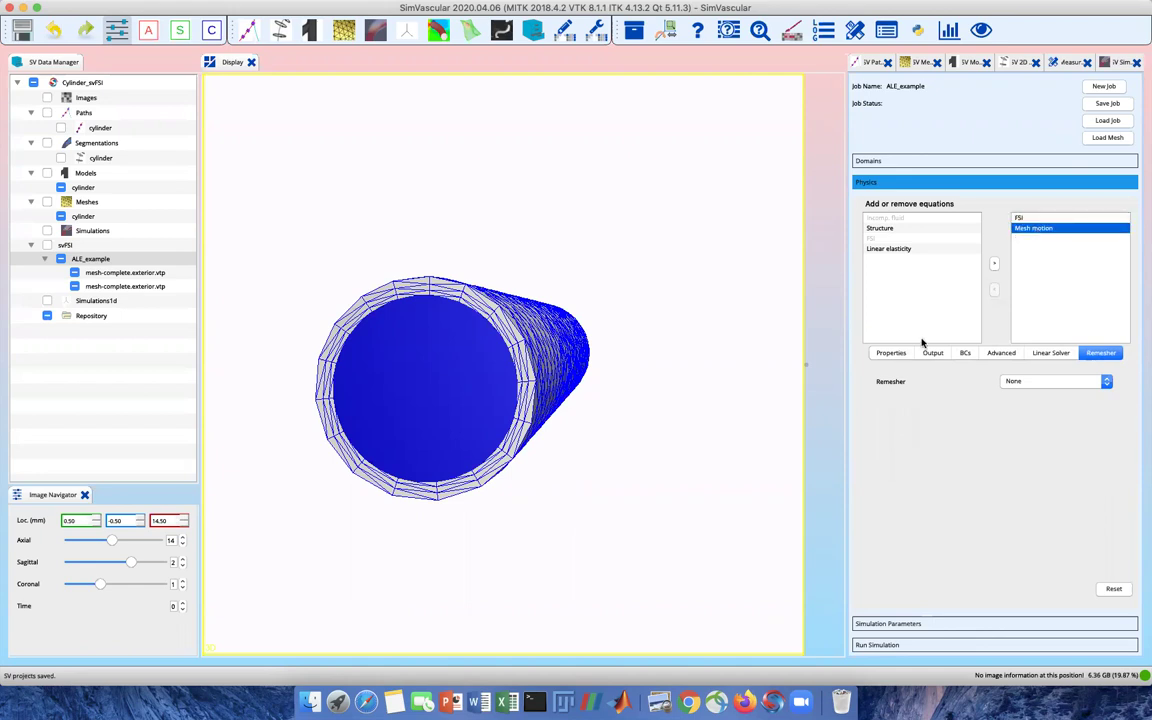
{"action": "left_click", "coordinate": [892, 355]}
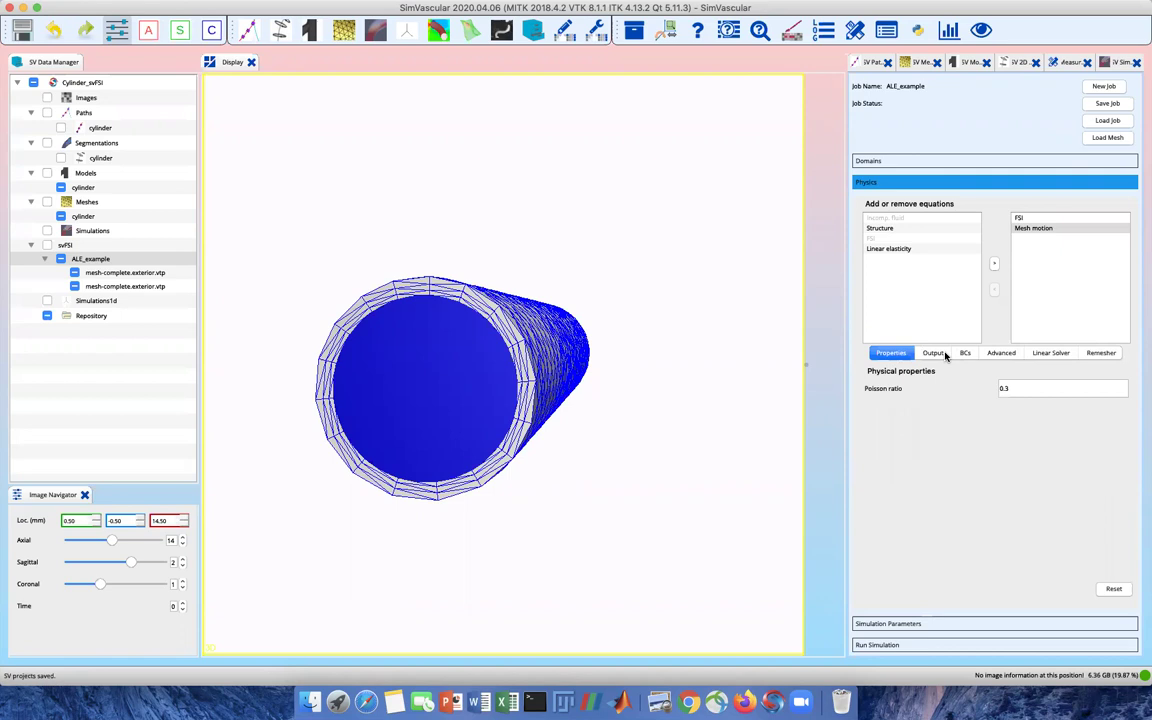
{"action": "left_click", "coordinate": [933, 354]}
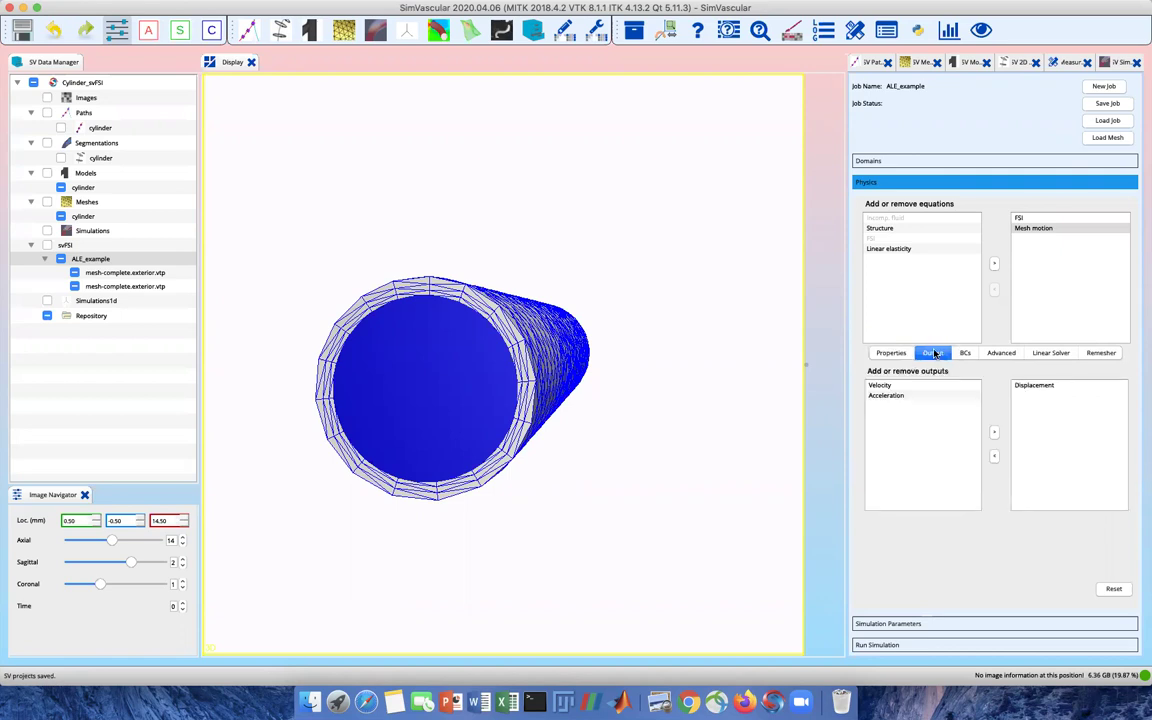
{"action": "left_click", "coordinate": [965, 354]}
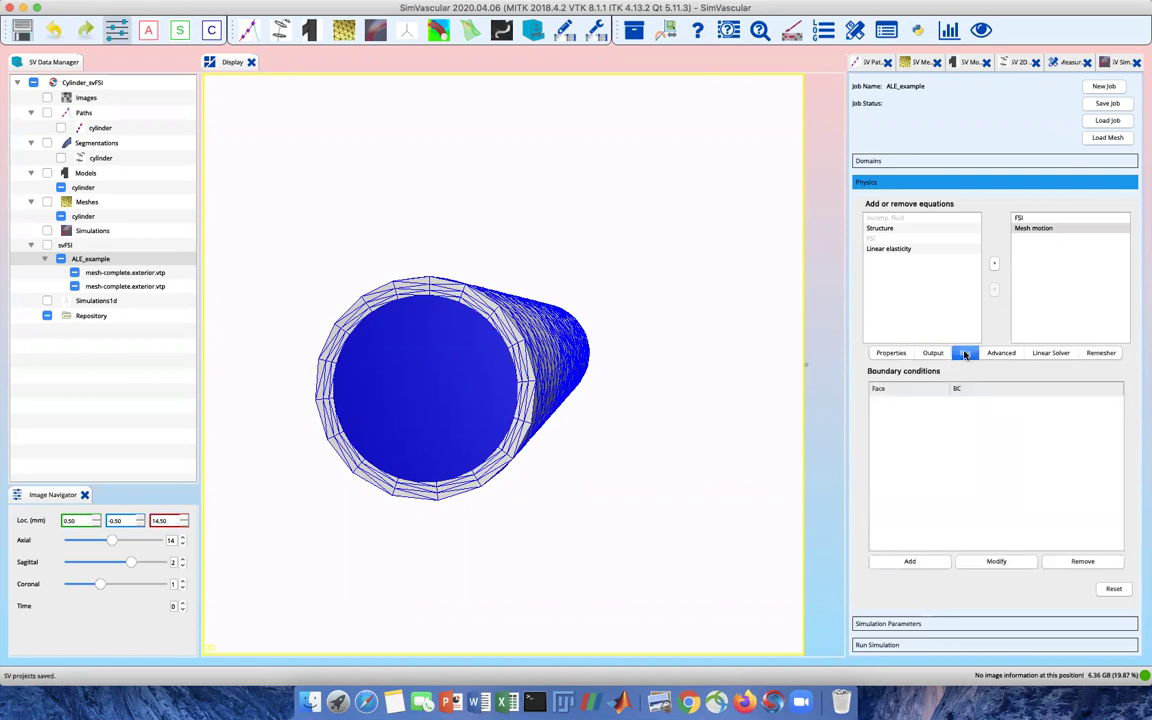
{"action": "left_click", "coordinate": [910, 561]}
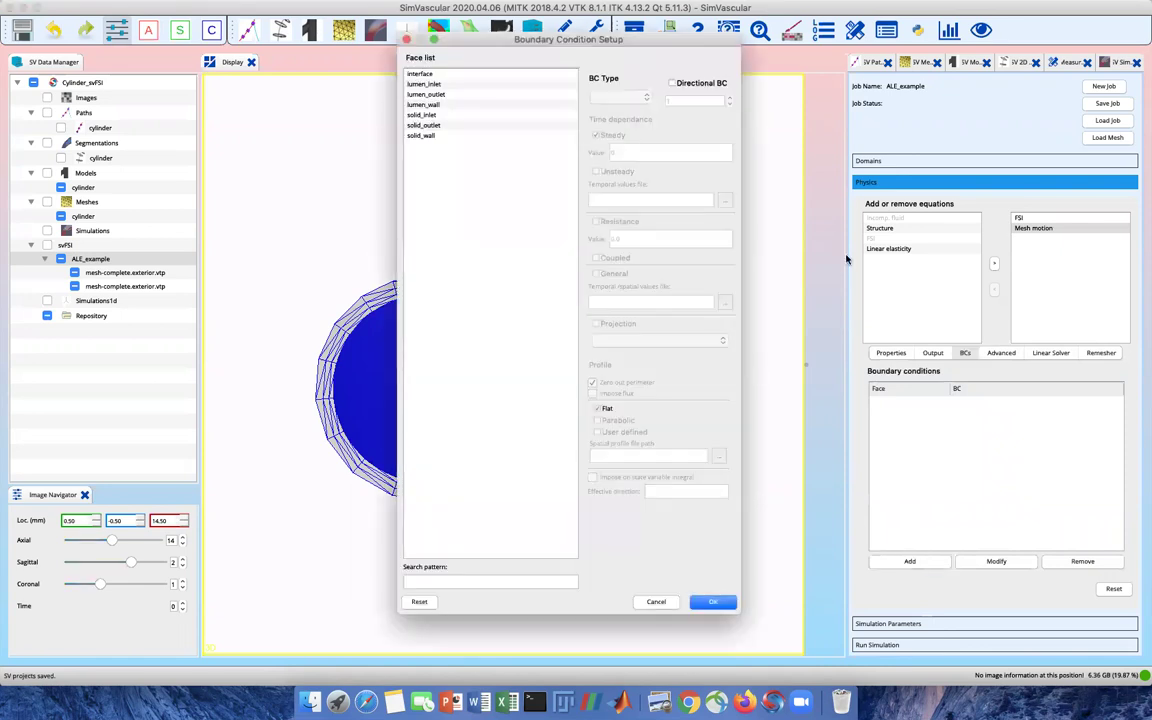
{"action": "left_click", "coordinate": [442, 117]}
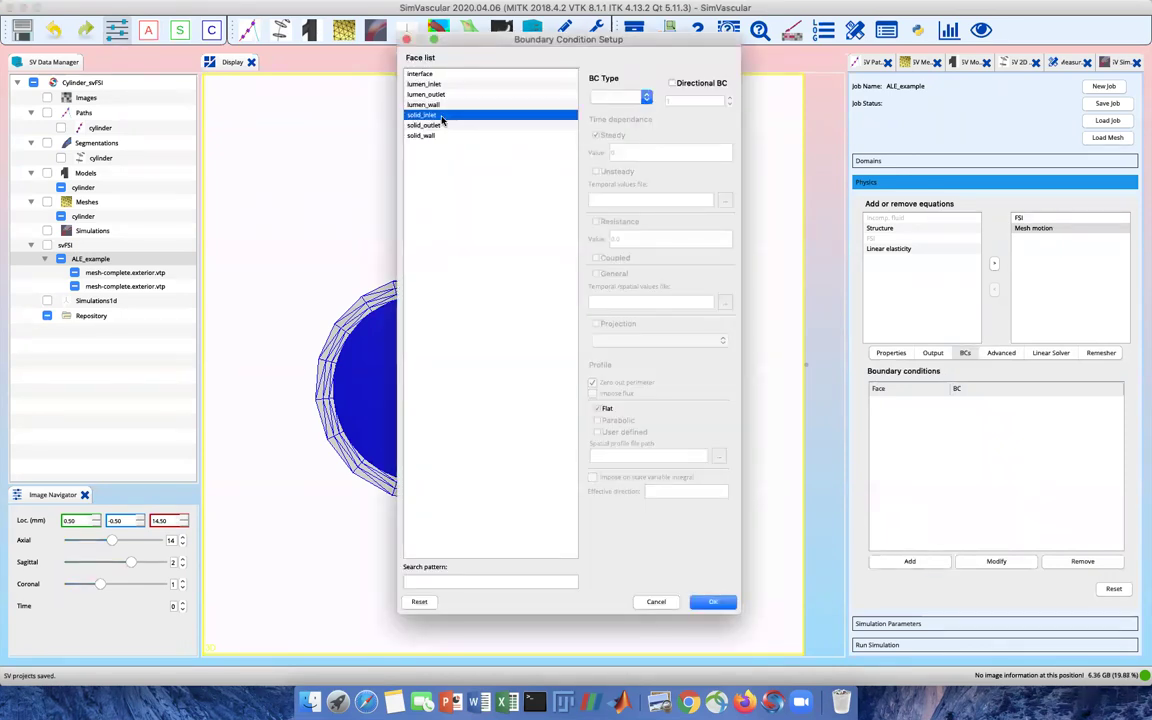
{"action": "left_click", "coordinate": [443, 126], "text": "shift"}
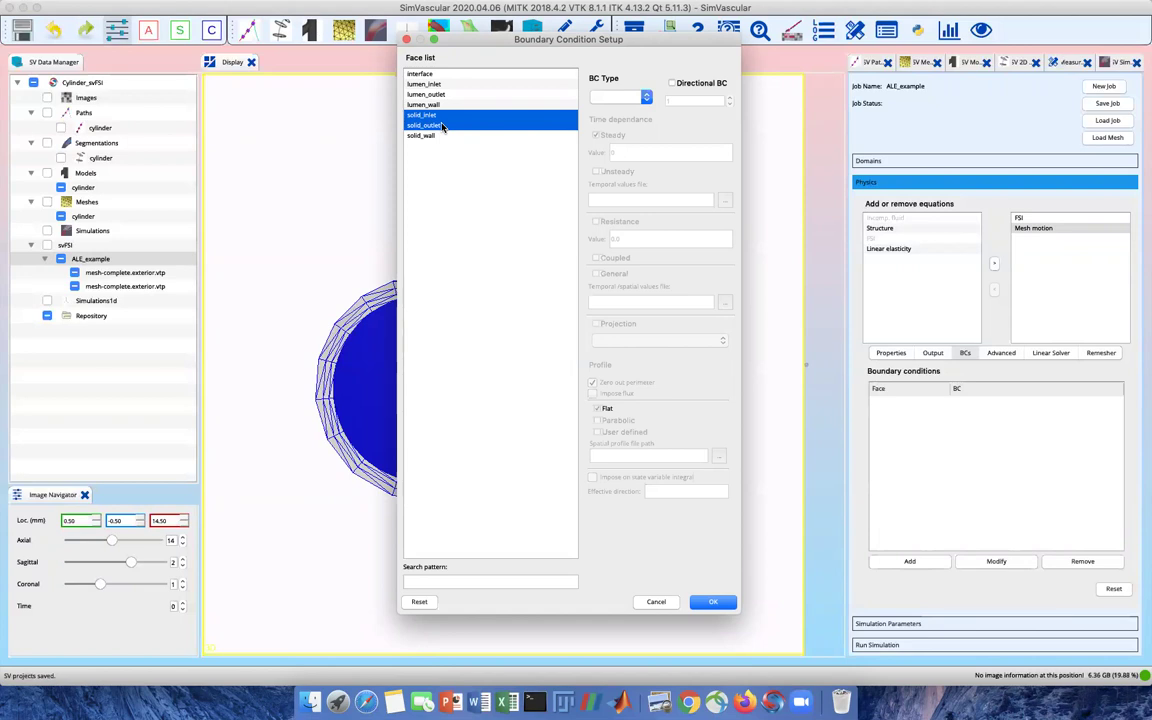
{"action": "left_click", "coordinate": [440, 84]}
{"action": "left_click", "coordinate": [453, 94], "text": "shift"}
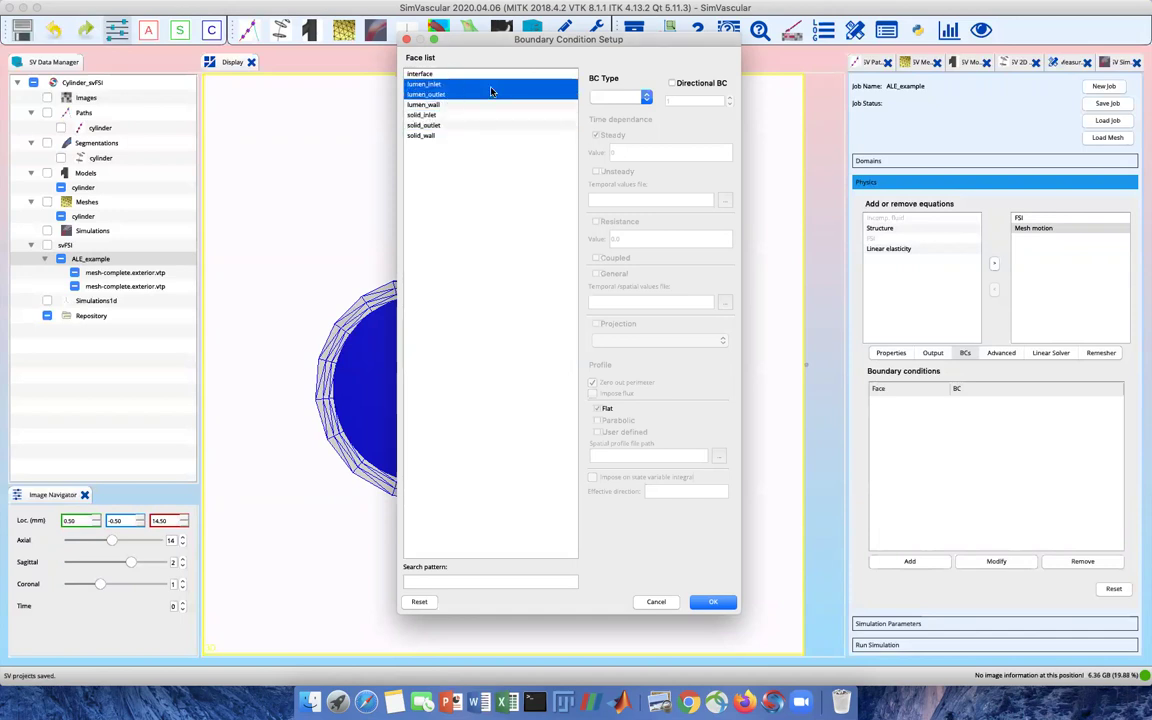
{"action": "left_click", "coordinate": [615, 97]}
{"action": "left_click", "coordinate": [615, 98]}
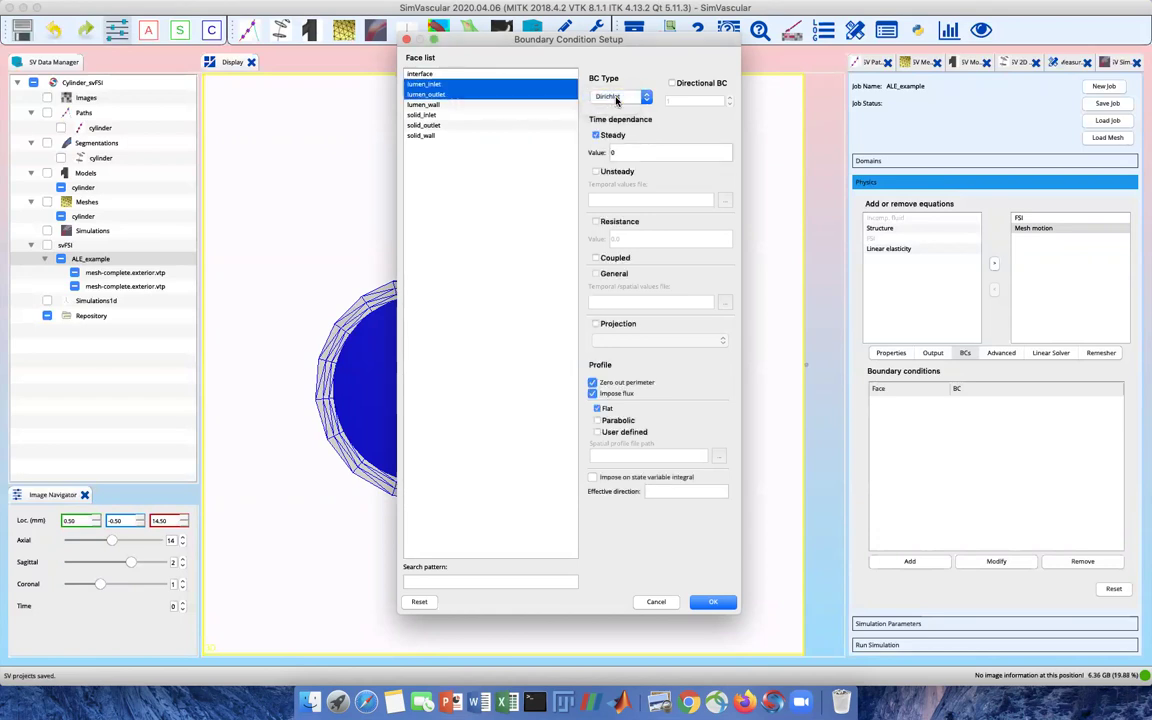
{"action": "left_click", "coordinate": [711, 600]}
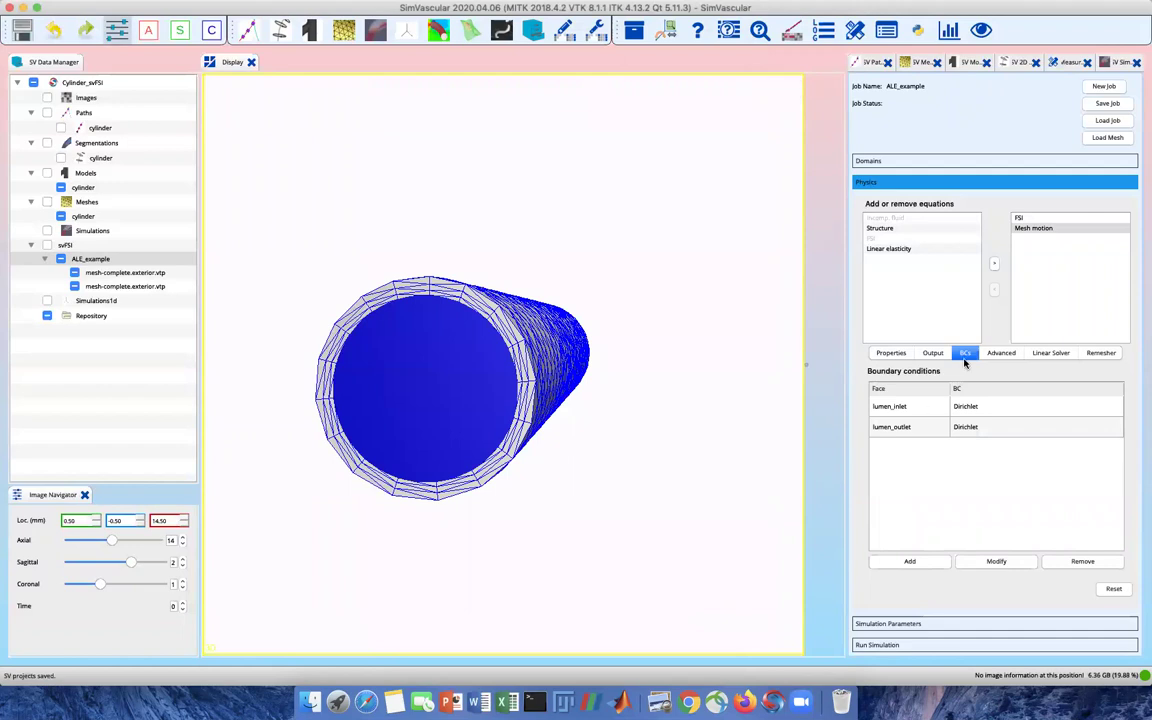
- Create the solver input file for the ALE_example job and save the project
{"action": "left_click", "coordinate": [1002, 353]}
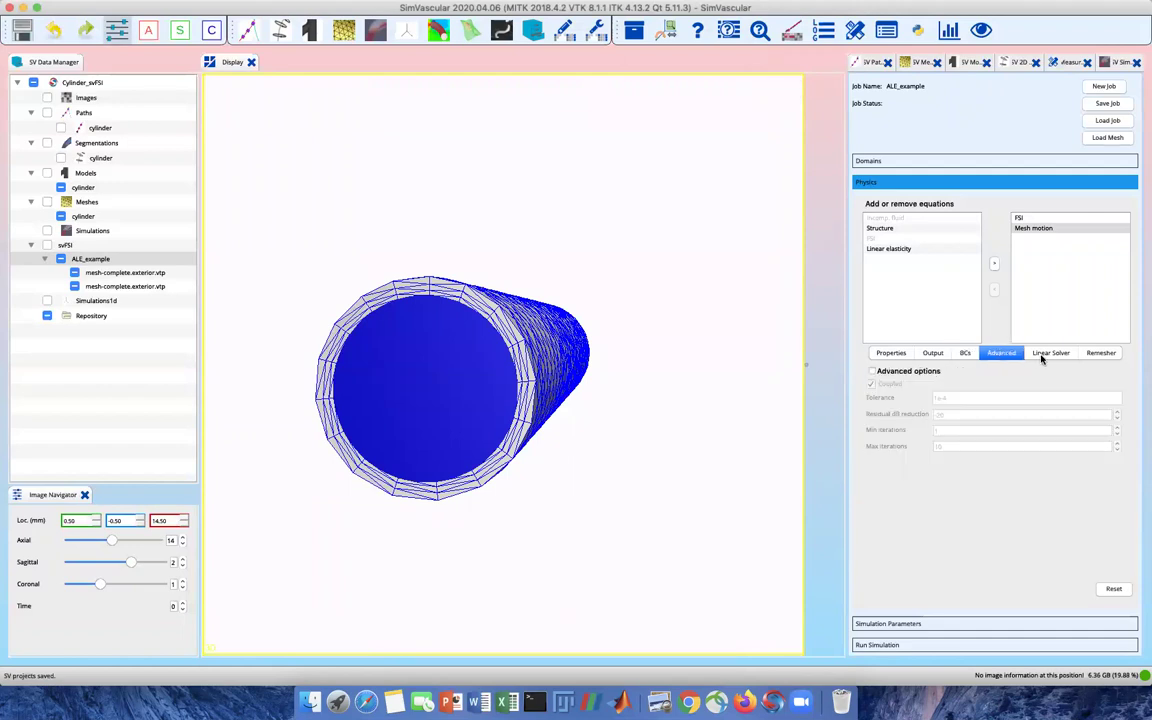
{"action": "left_click", "coordinate": [1045, 354]}
{"action": "left_click", "coordinate": [1095, 354]}
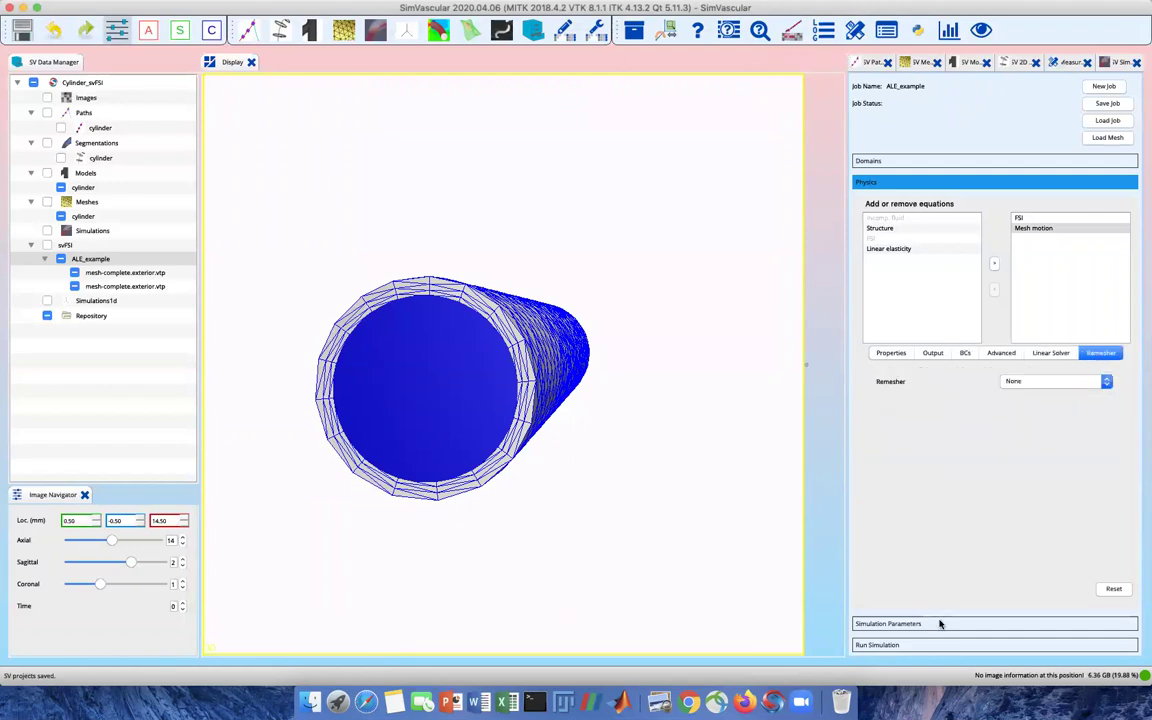
{"action": "left_click", "coordinate": [941, 623]}
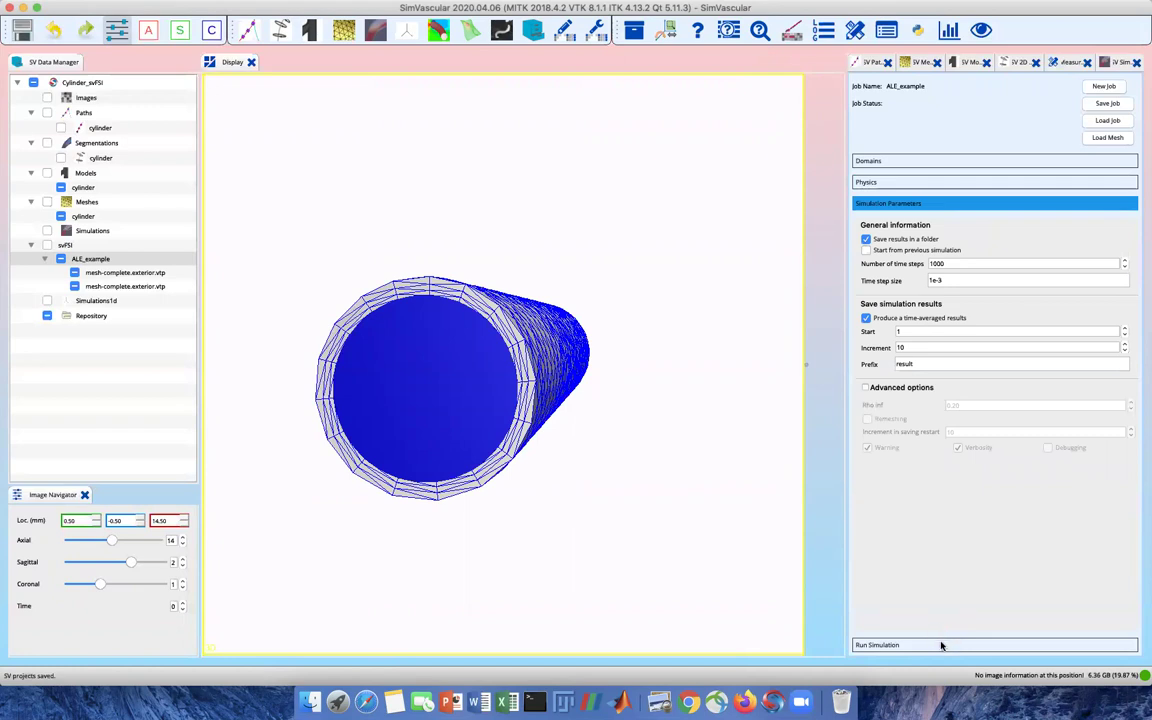
{"action": "left_click", "coordinate": [941, 645]}
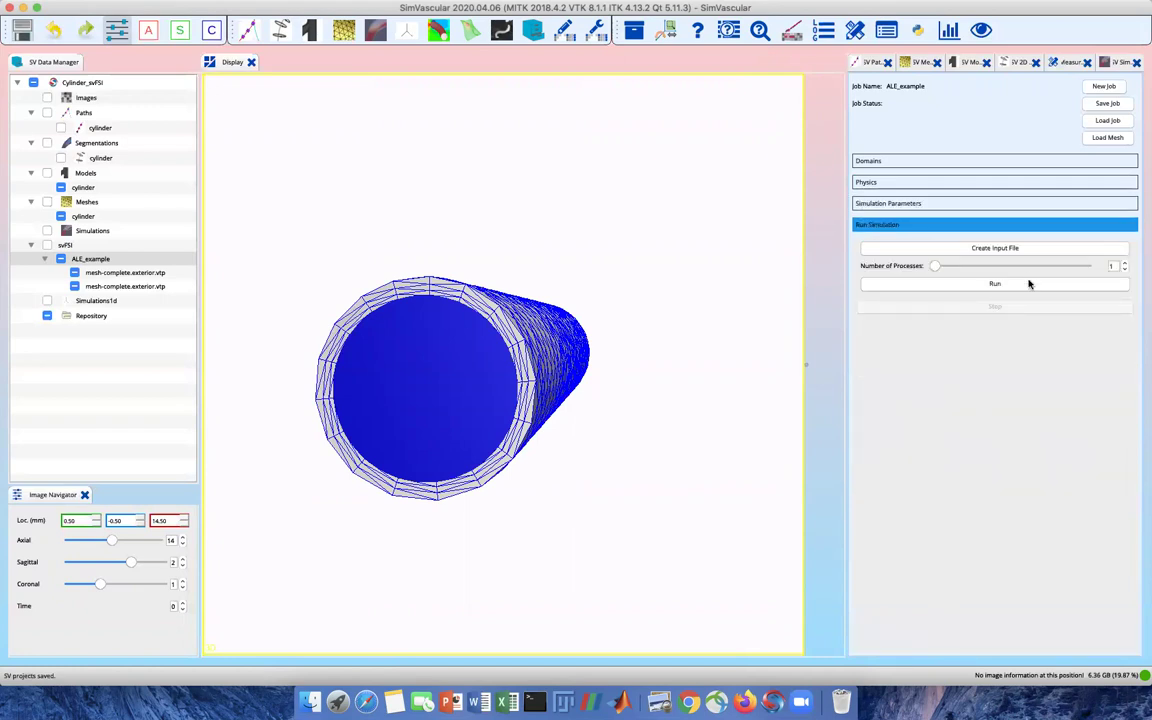
{"action": "left_click", "coordinate": [1022, 249]}
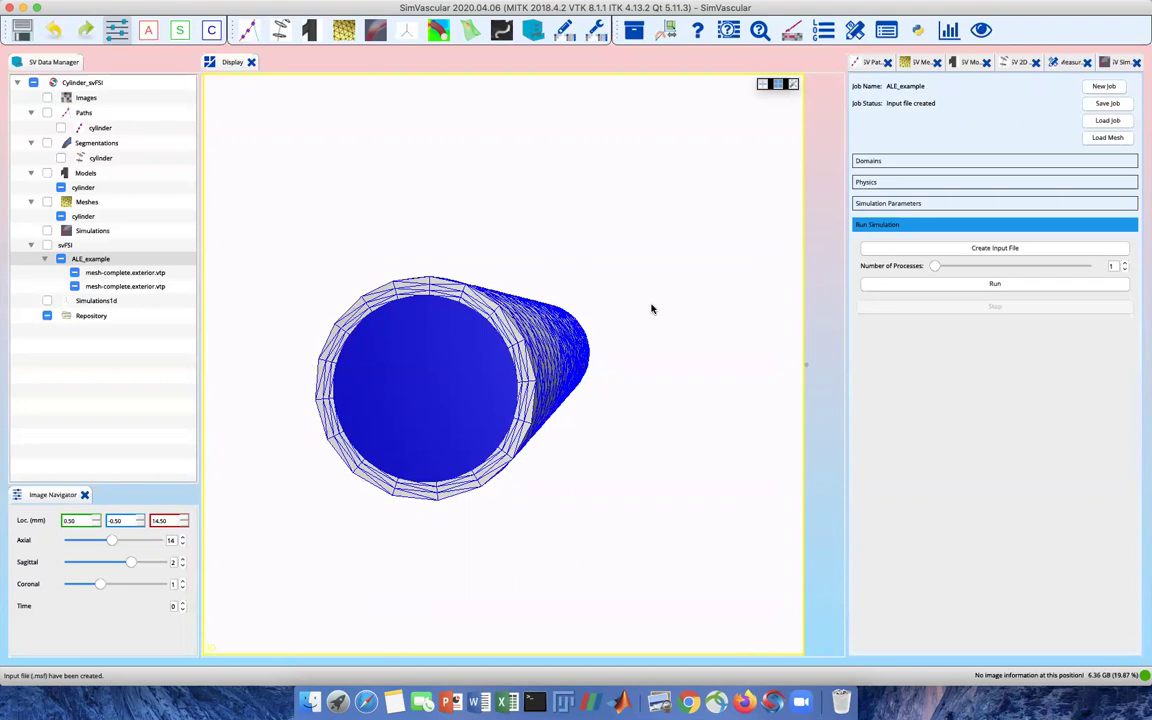
{"action": "mouse_move", "coordinate": [247, 7]}
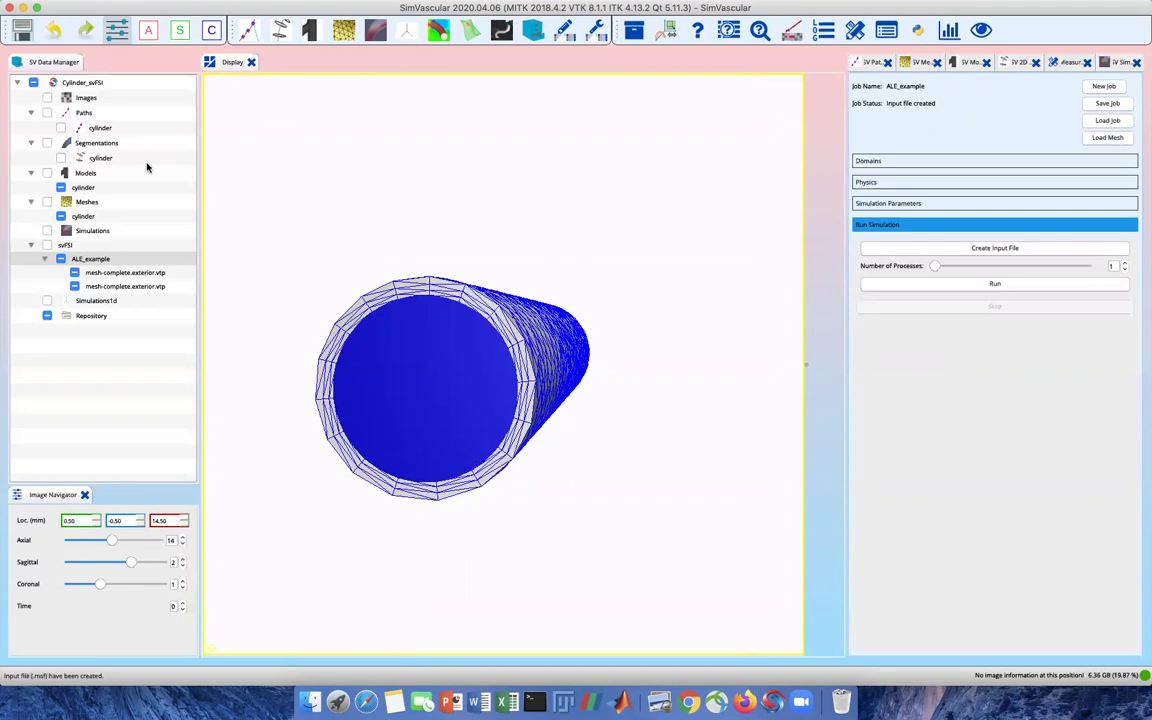
{"action": "left_click", "coordinate": [21, 31]}
{"action": "left_click", "coordinate": [92, 176]}
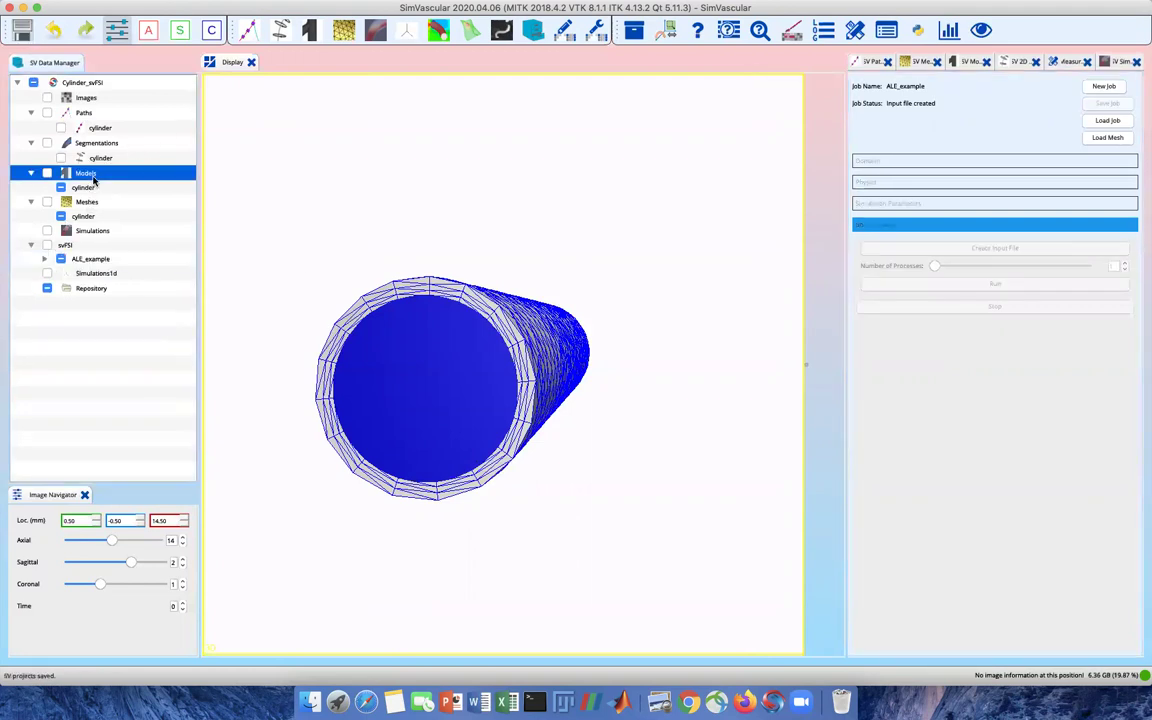
{"action": "right_click", "coordinate": [92, 178]}
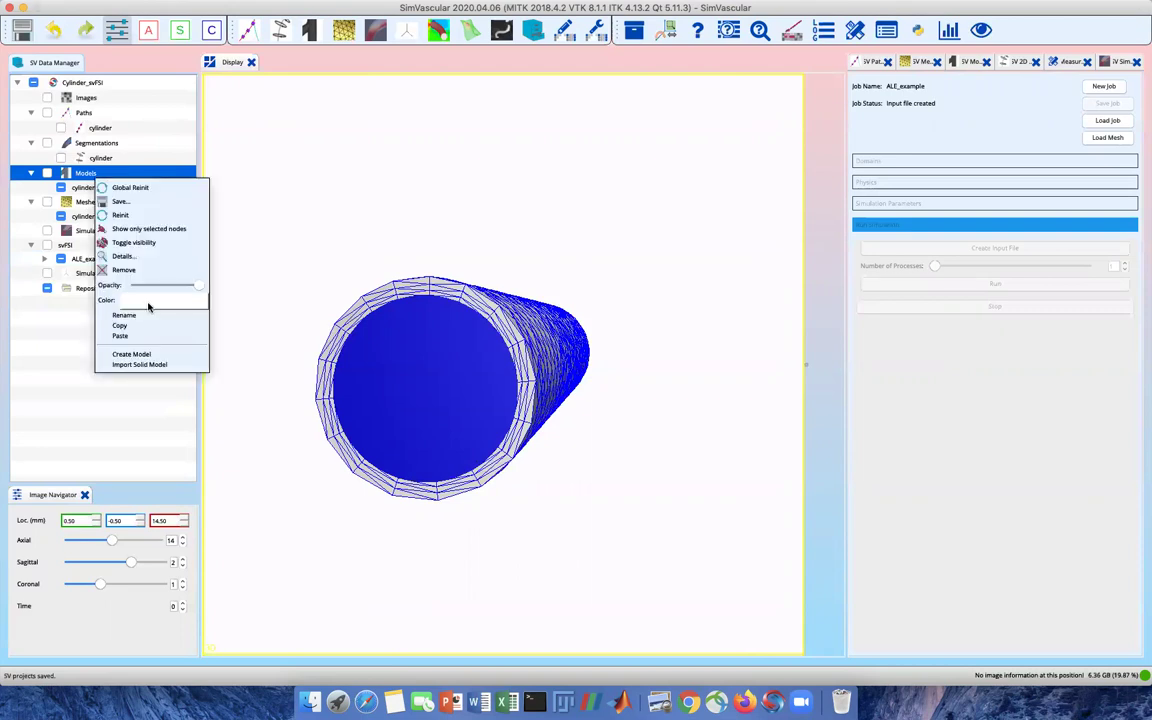
{"action": "left_click", "coordinate": [152, 363]}
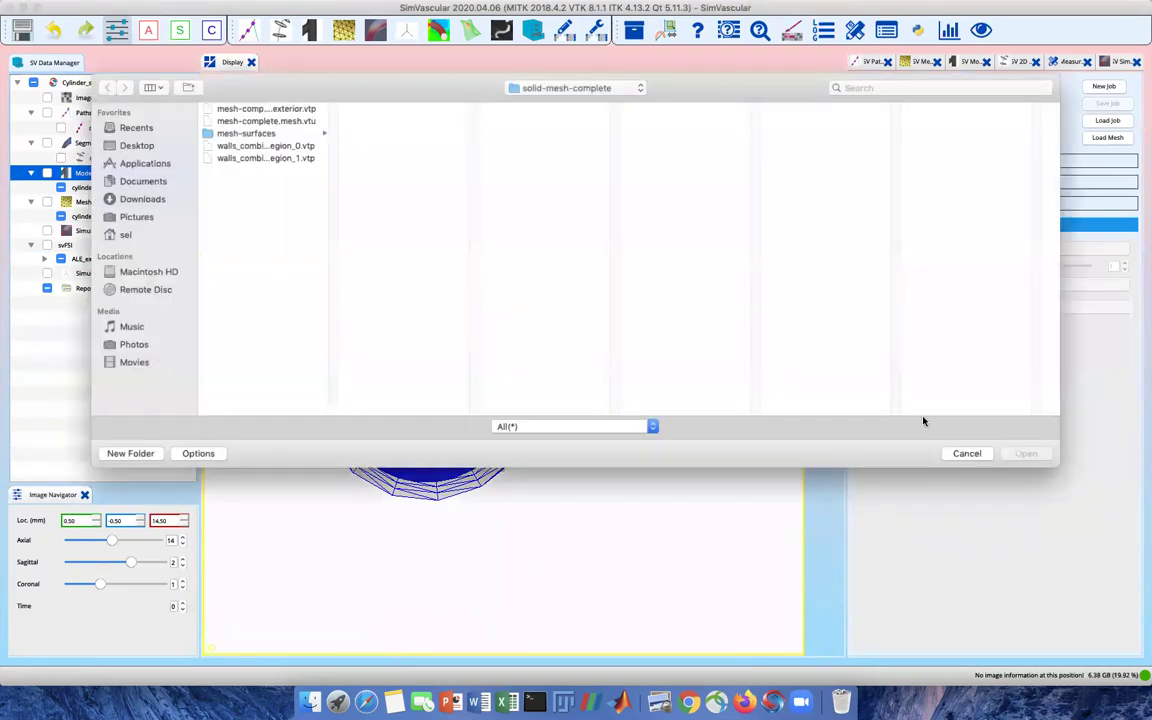
{"action": "left_click", "coordinate": [978, 456]}
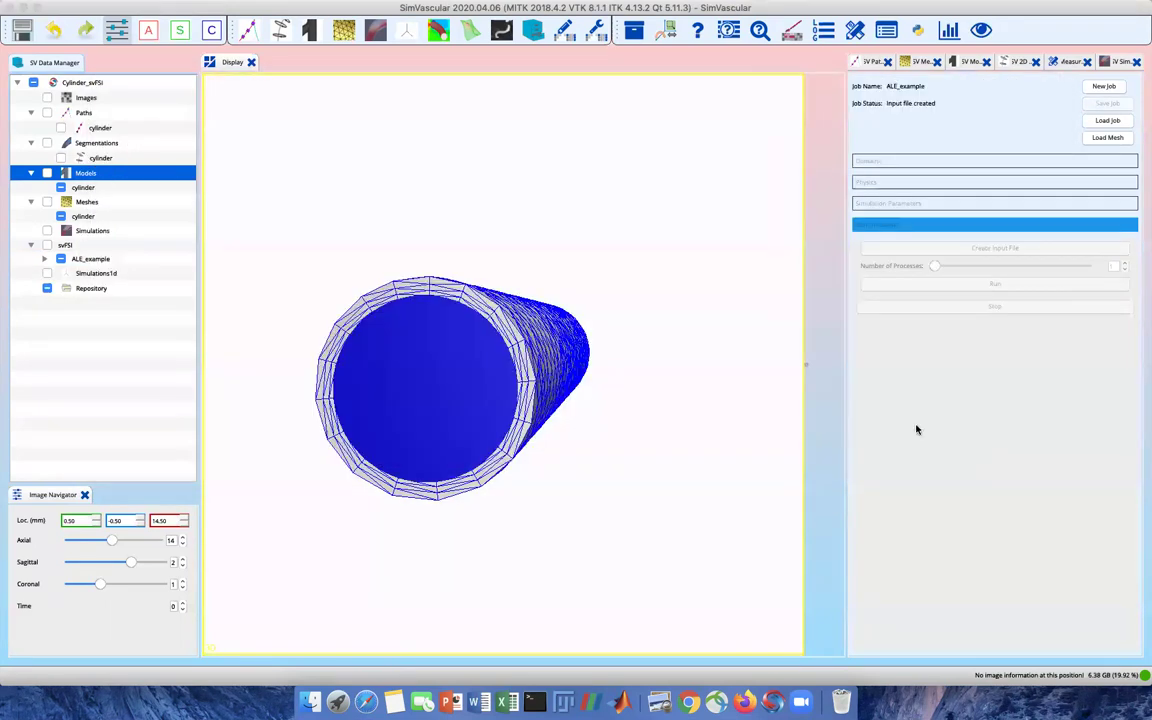
- Hide the ALE_example job's meshes, the cylinder mesh and the cylinder model, and collapse the svFSI and Meshes groups
{"action": "left_click", "coordinate": [61, 259]}
{"action": "left_click", "coordinate": [45, 259]}
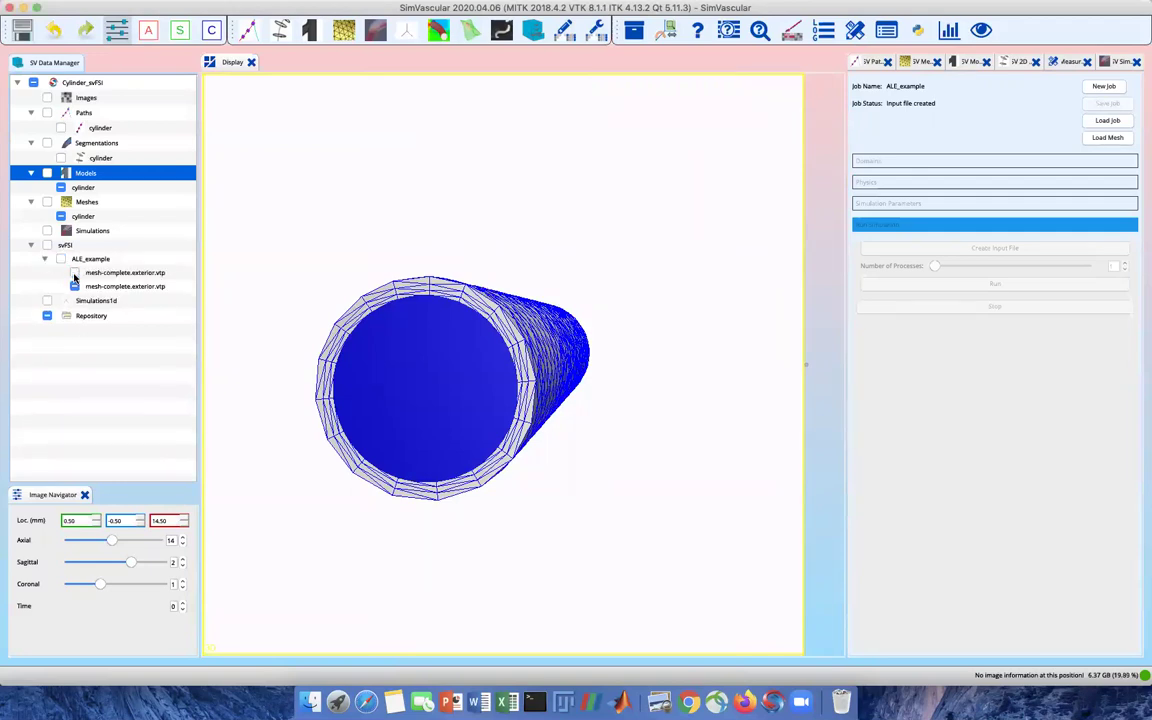
{"action": "left_click", "coordinate": [61, 216]}
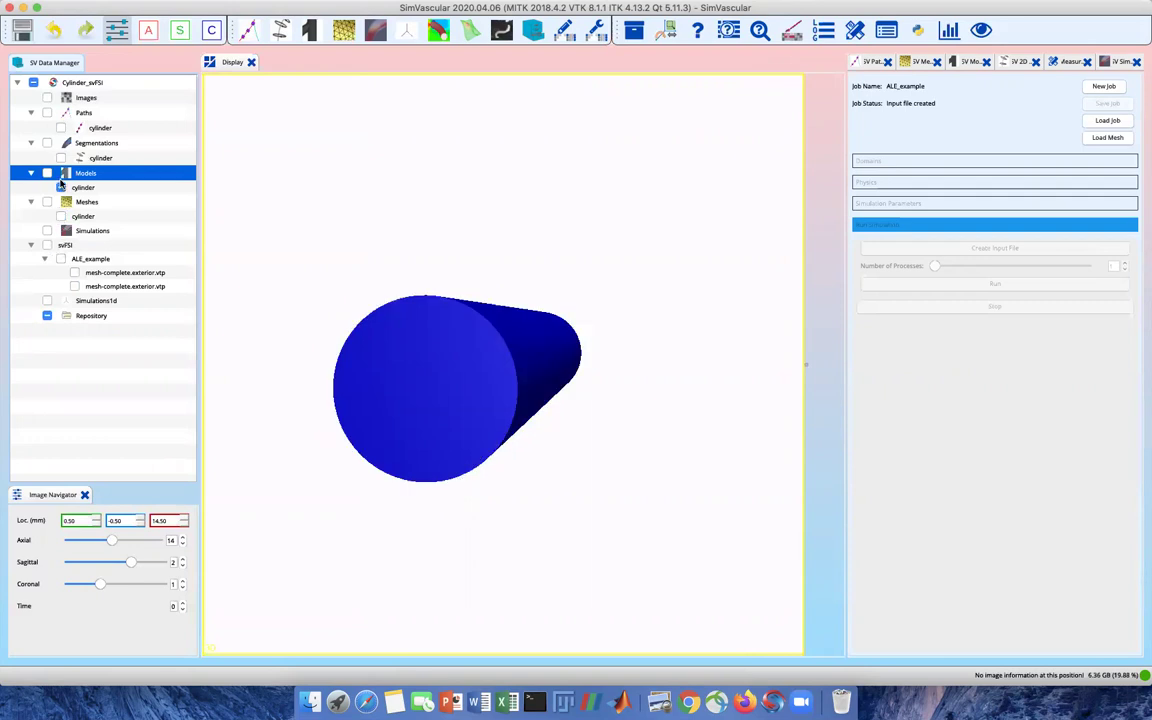
{"action": "left_click", "coordinate": [61, 187]}
{"action": "left_click", "coordinate": [31, 245]}
{"action": "left_click", "coordinate": [31, 201]}
{"action": "left_click", "coordinate": [31, 174]}
{"action": "left_click", "coordinate": [31, 174]}
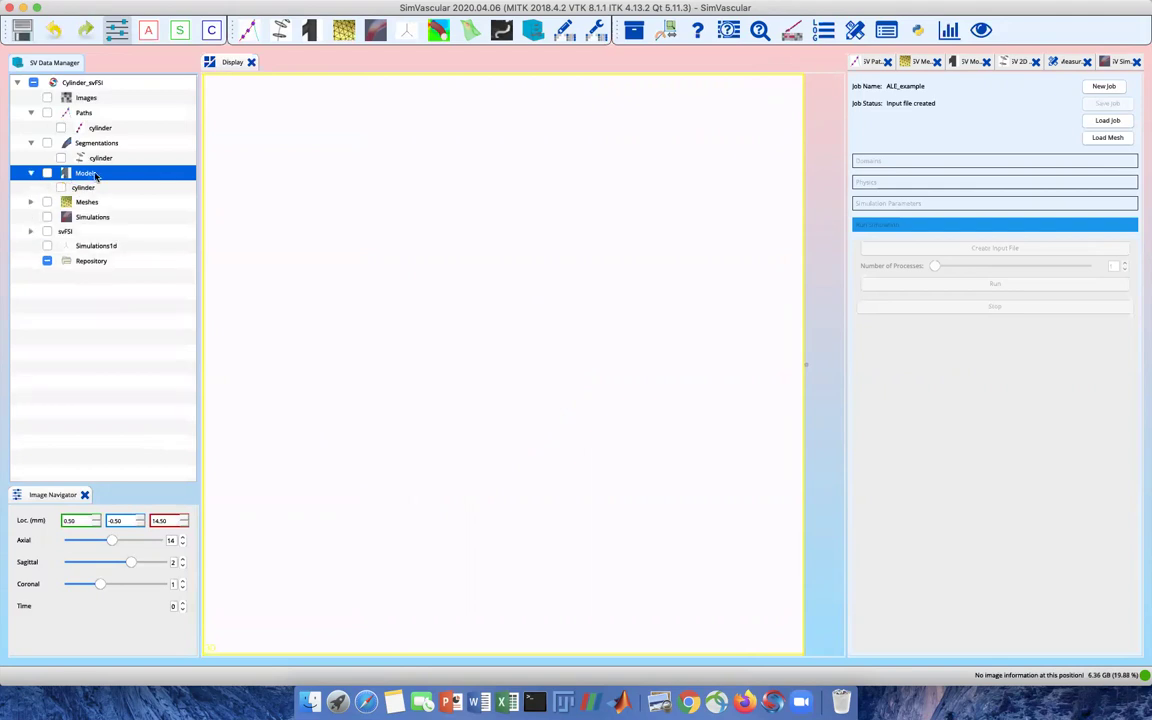
- Import IVC_example.stl from the SV_TUTORIAL folder as solid model IVC_example, extracting its faces with a separation angle of 50
{"action": "right_click", "coordinate": [88, 172]}
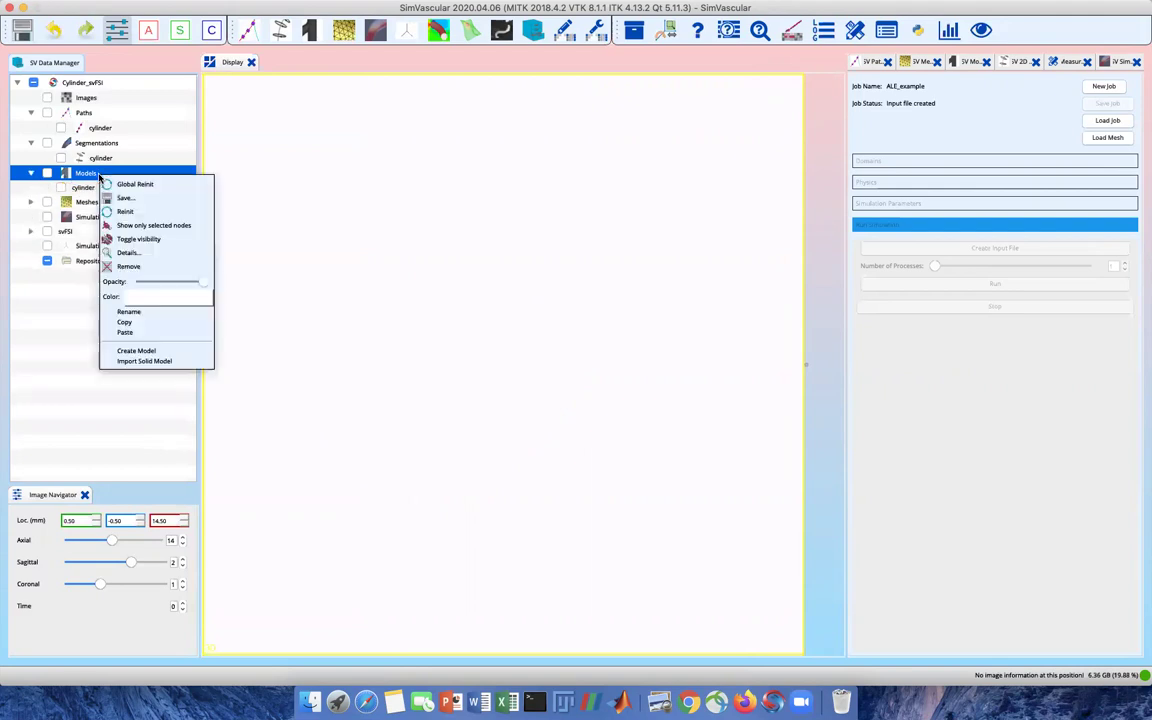
{"action": "left_click", "coordinate": [160, 361]}
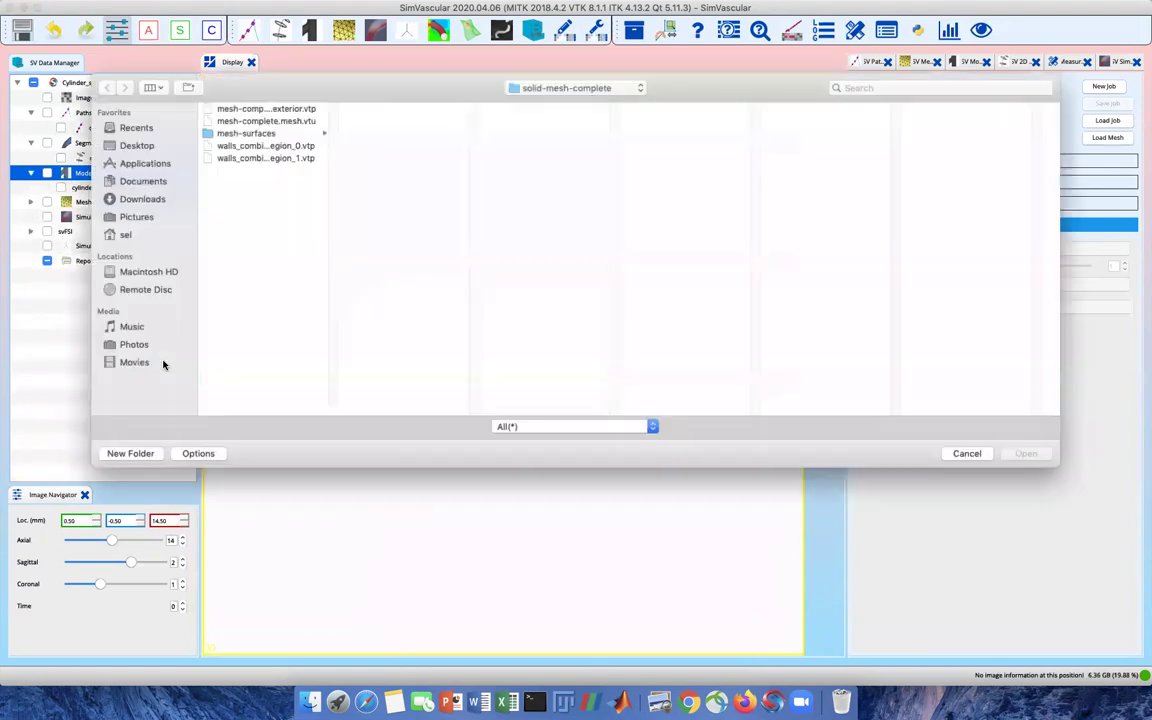
{"action": "left_click", "coordinate": [527, 88]}
{"action": "left_click", "coordinate": [543, 104]}
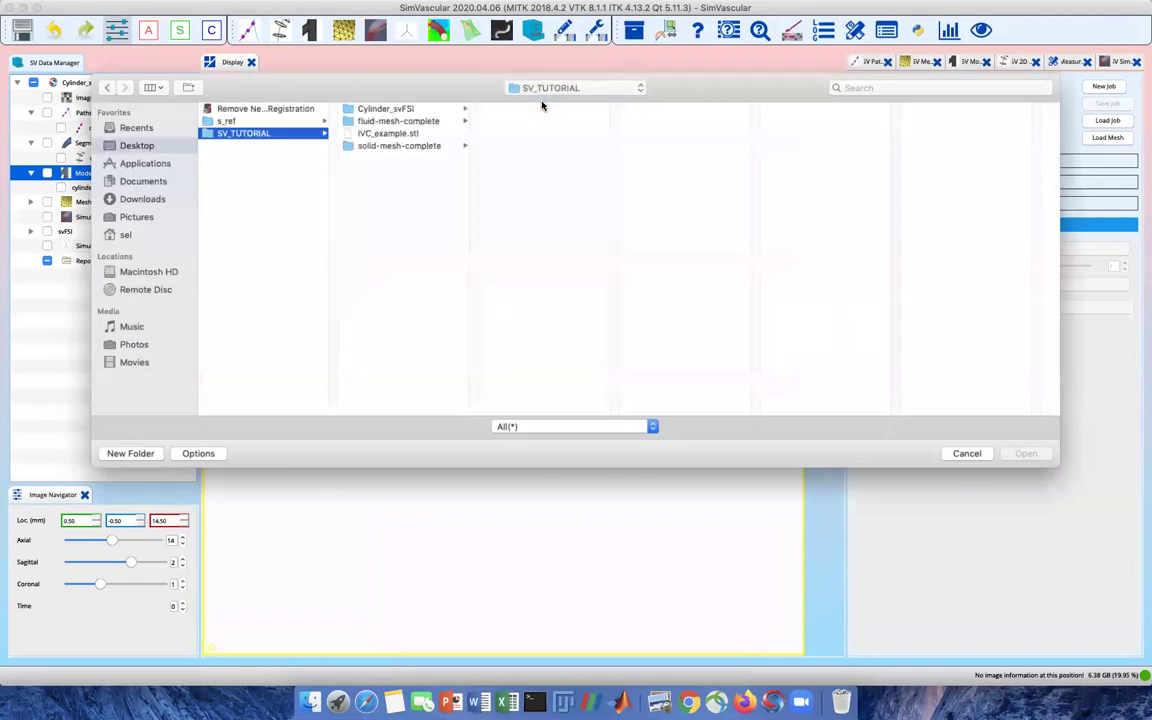
{"action": "double_click", "coordinate": [411, 133]}
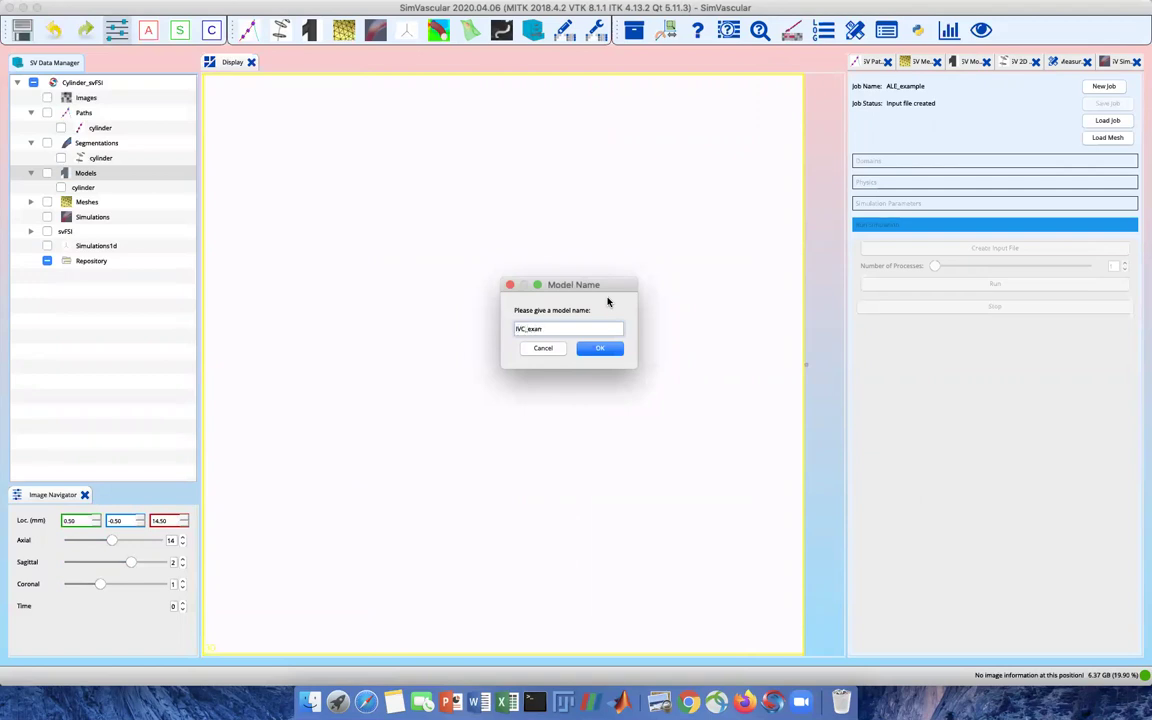
{"action": "left_click", "coordinate": [601, 350]}
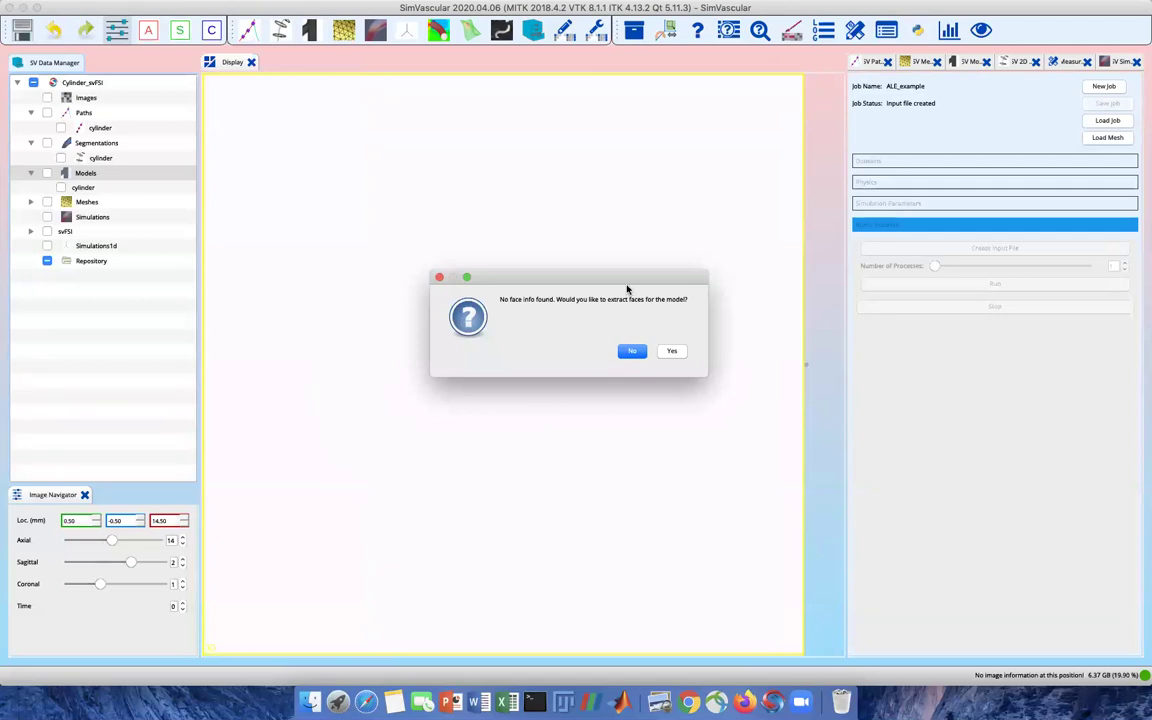
{"action": "left_click", "coordinate": [677, 352]}
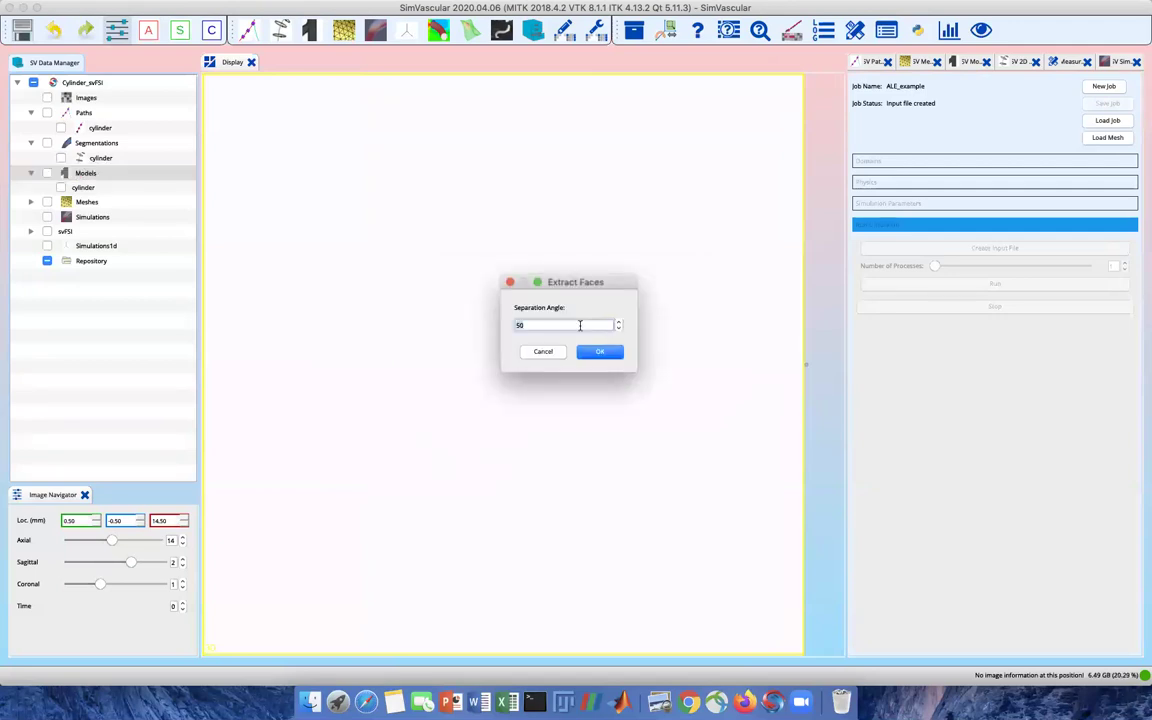
{"action": "left_click", "coordinate": [597, 352]}
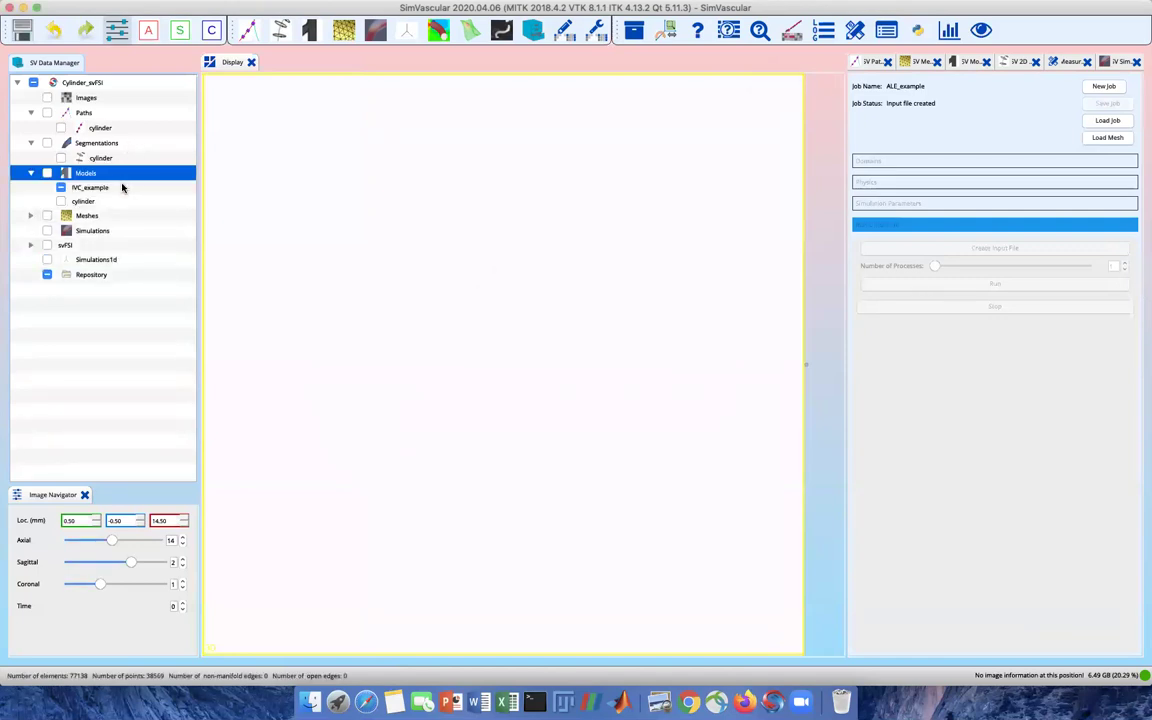
- Open the IVC_example model and rename its face noname_1 as wall_inner
{"action": "left_click", "coordinate": [121, 188]}
{"action": "left_click_drag", "start_coordinate": [540, 337], "coordinate": [539, 282]}
{"action": "left_click_drag", "start_coordinate": [527, 473], "coordinate": [566, 318]}
{"action": "scroll", "coordinate": [572, 322], "scroll_direction": "up", "scroll_amount": 4}
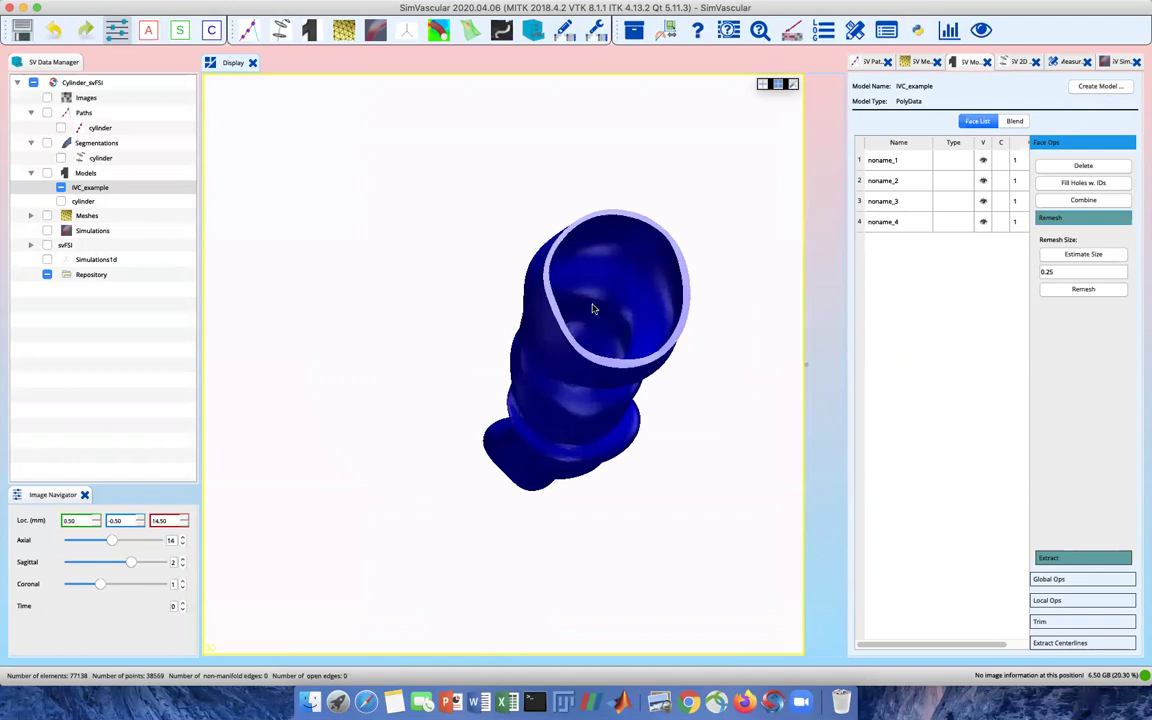
{"action": "scroll", "coordinate": [597, 304], "scroll_direction": "up", "scroll_amount": 2}
{"action": "left_click_drag", "start_coordinate": [630, 298], "coordinate": [615, 329]}
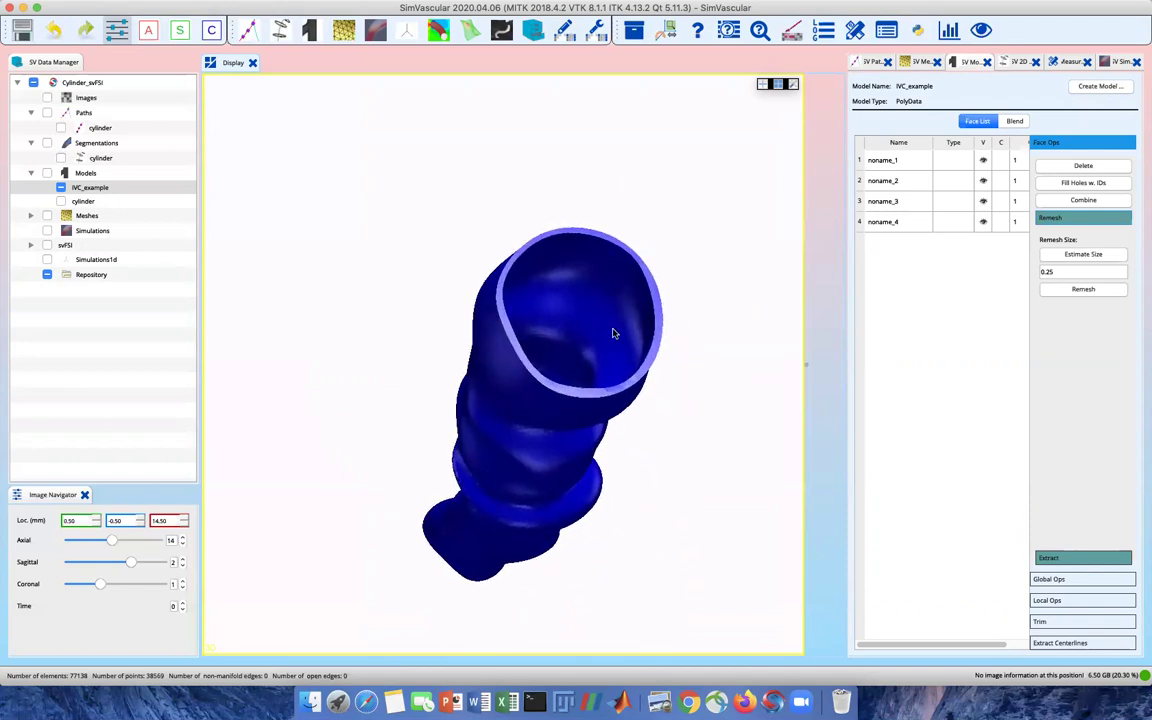
{"action": "mouse_move", "coordinate": [889, 236]}
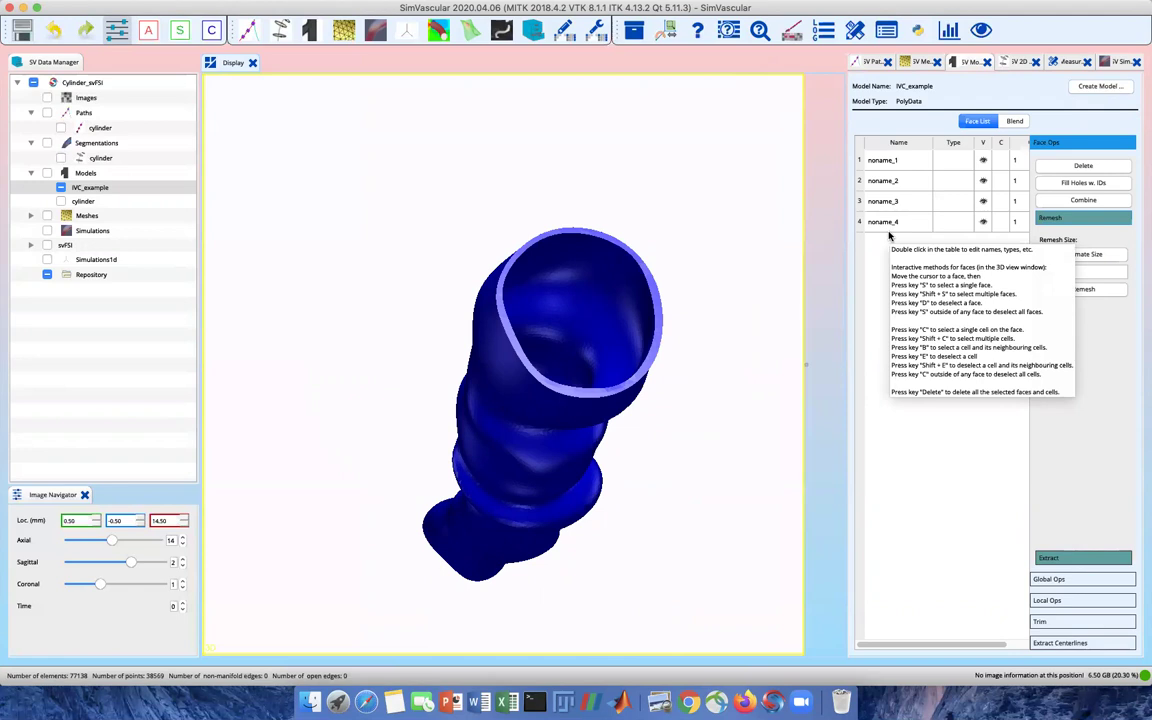
{"action": "left_click", "coordinate": [900, 160]}
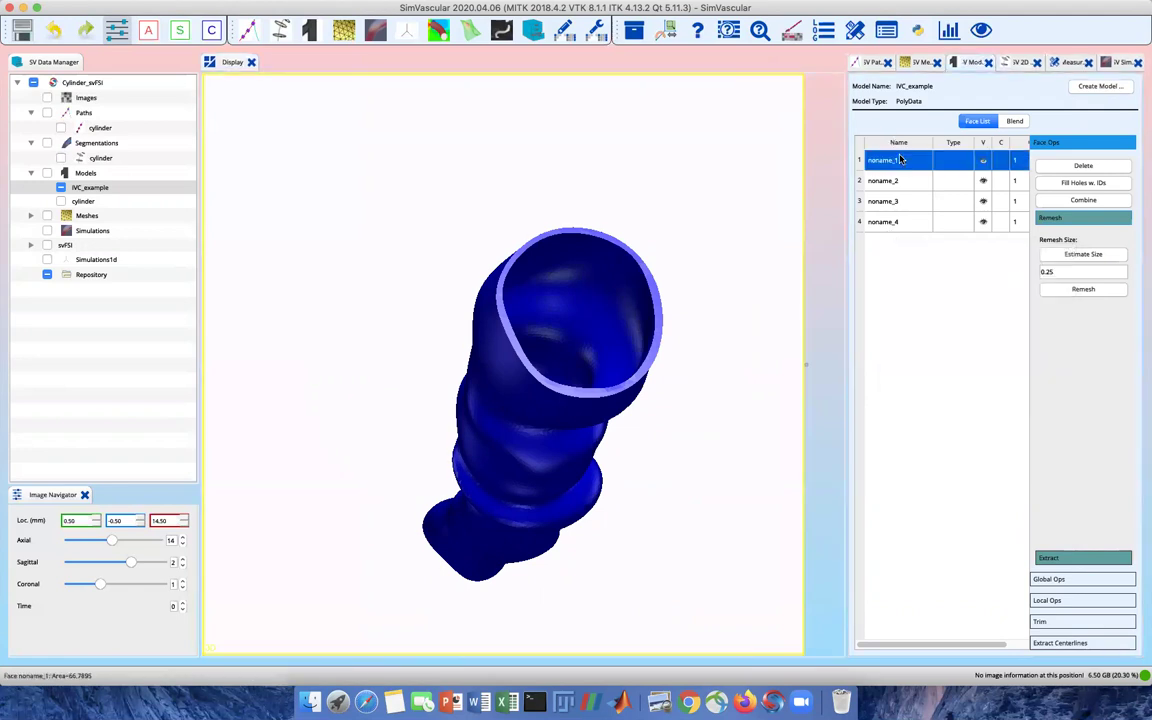
{"action": "double_click", "coordinate": [900, 160]}
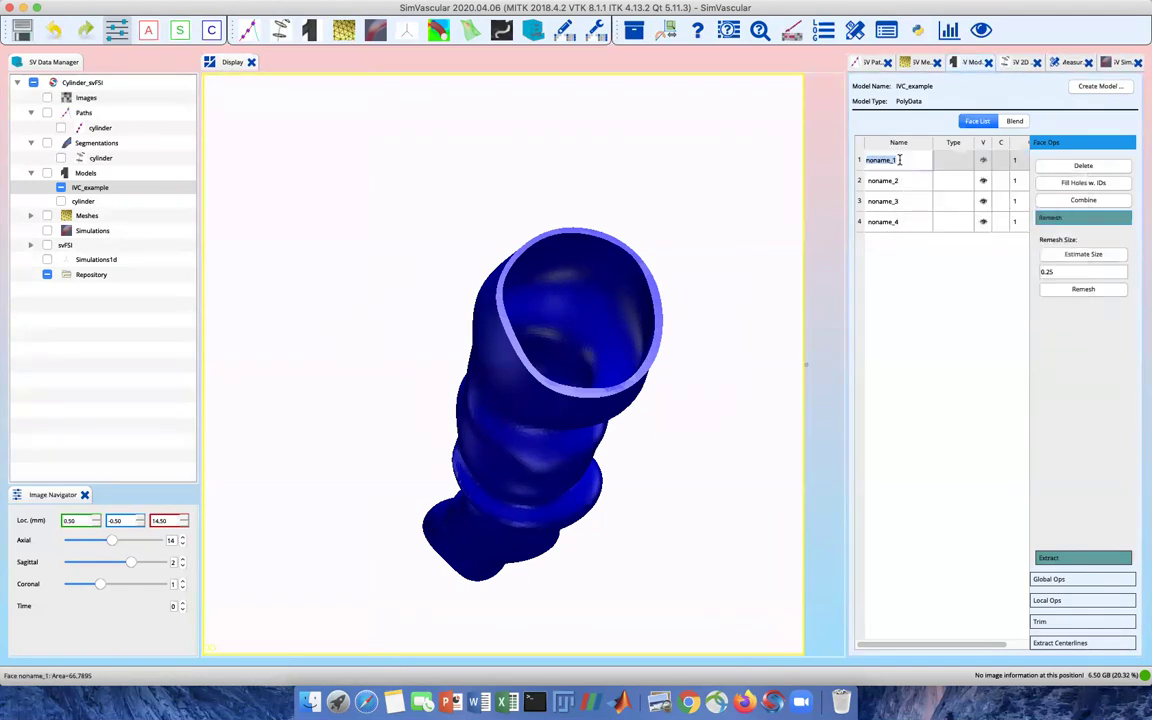
{"action": "type", "text": "wall_inner"}
- Identify face noname_2 on the IVC_example model by hiding it, examining both vessel ends, and showing it again
{"action": "left_click", "coordinate": [900, 181]}
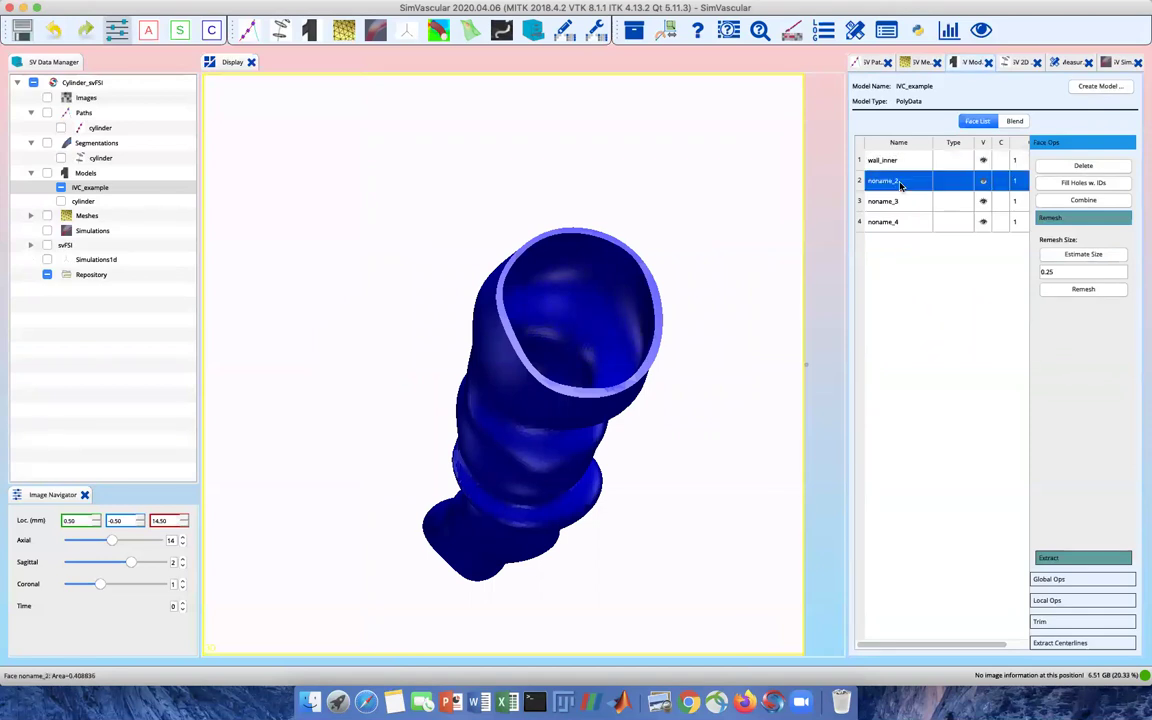
{"action": "left_click_drag", "start_coordinate": [576, 370], "coordinate": [580, 296]}
{"action": "right_click", "coordinate": [985, 183]}
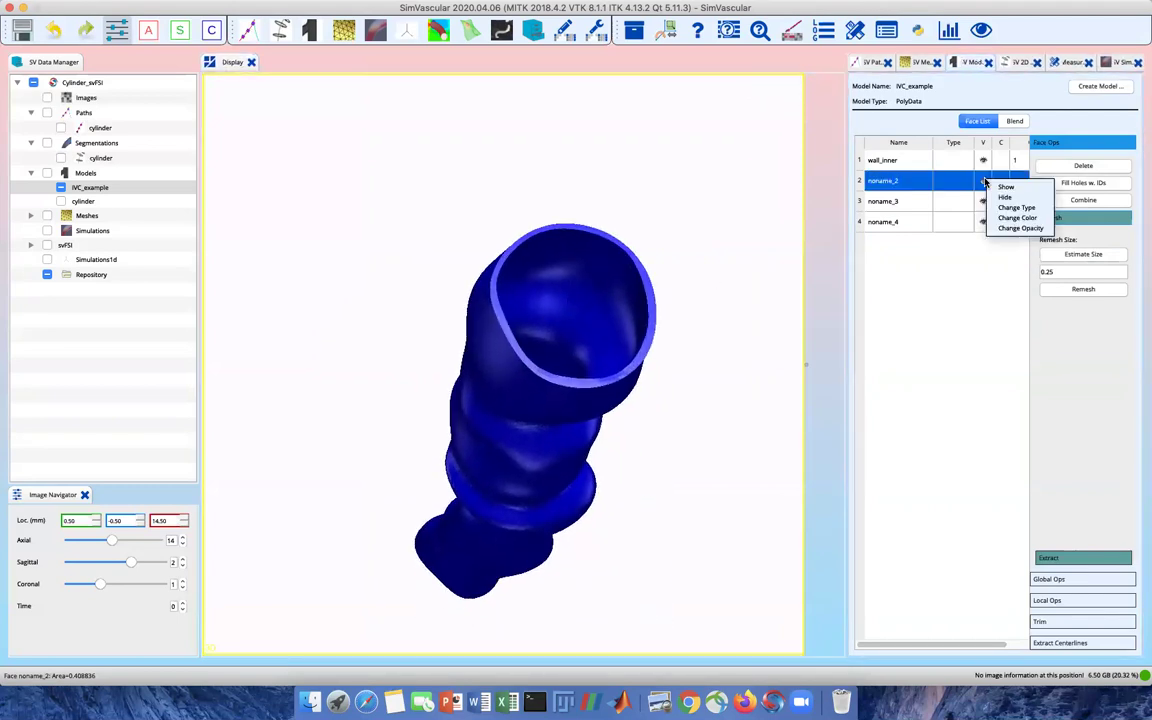
{"action": "left_click", "coordinate": [1005, 197]}
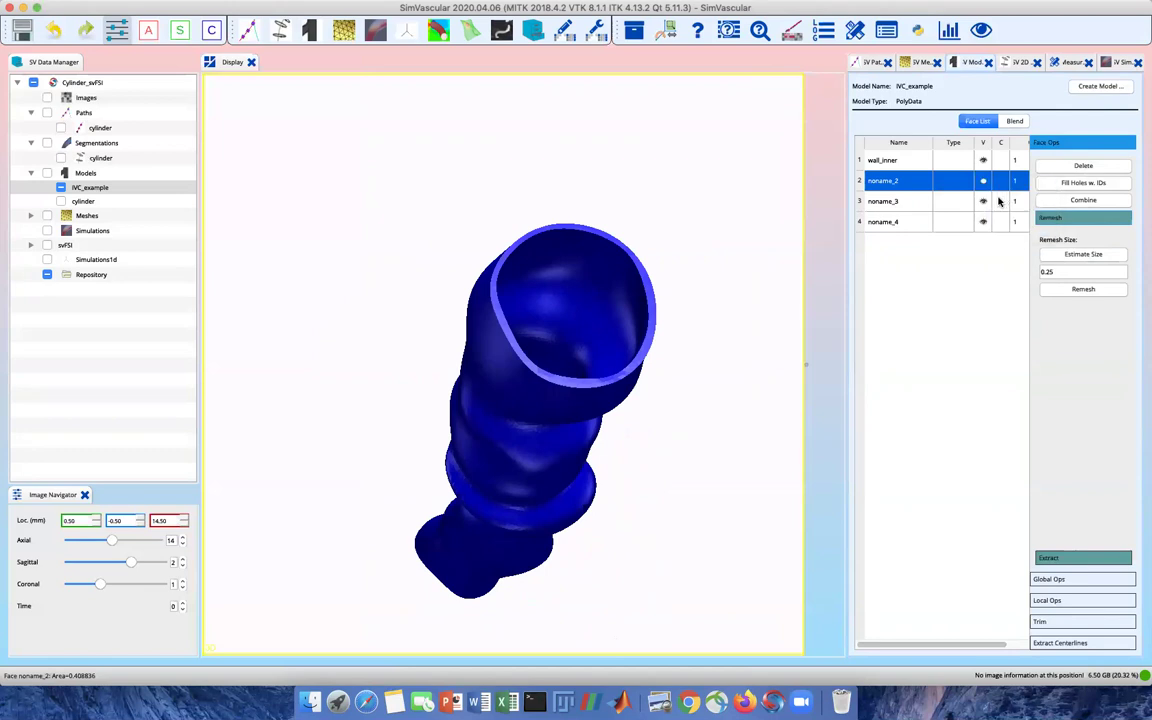
{"action": "left_click_drag", "start_coordinate": [484, 378], "coordinate": [499, 306]}
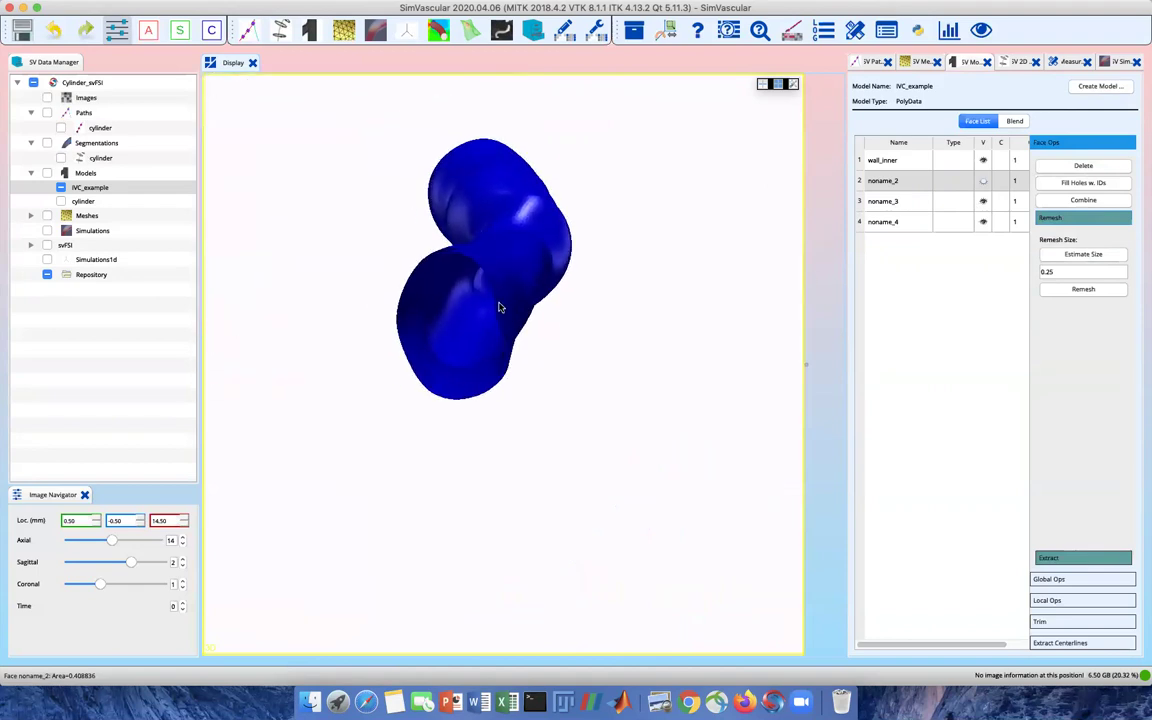
{"action": "right_click", "coordinate": [913, 186]}
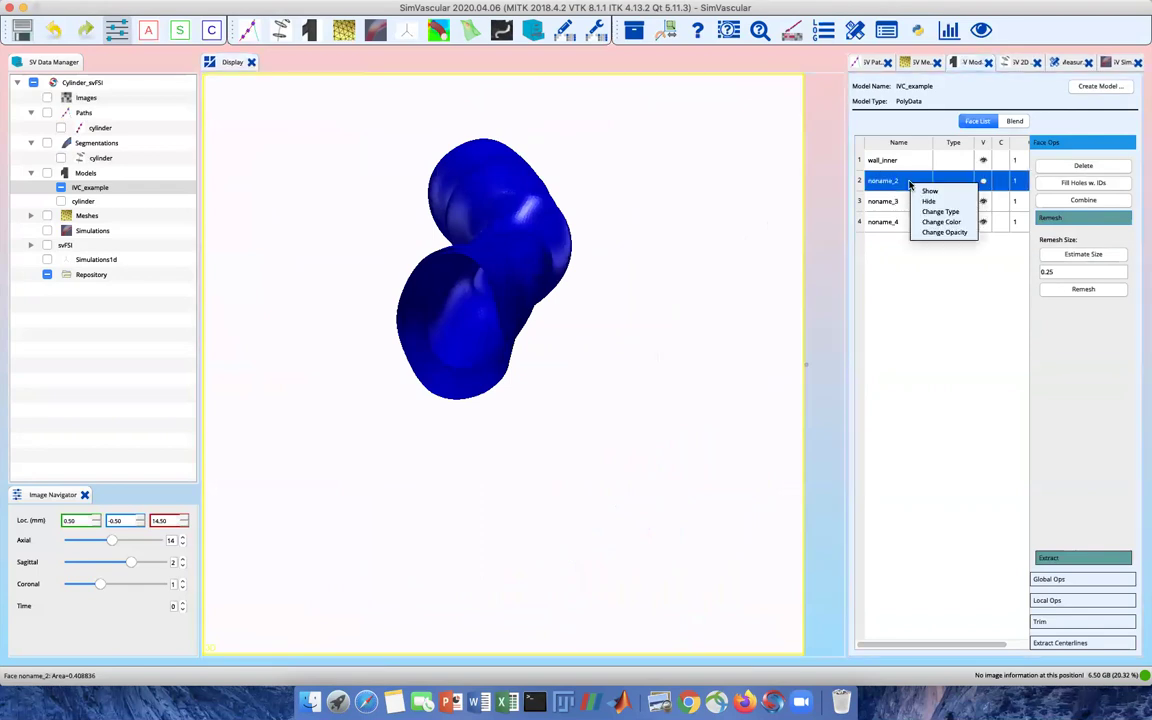
{"action": "left_click", "coordinate": [920, 193]}
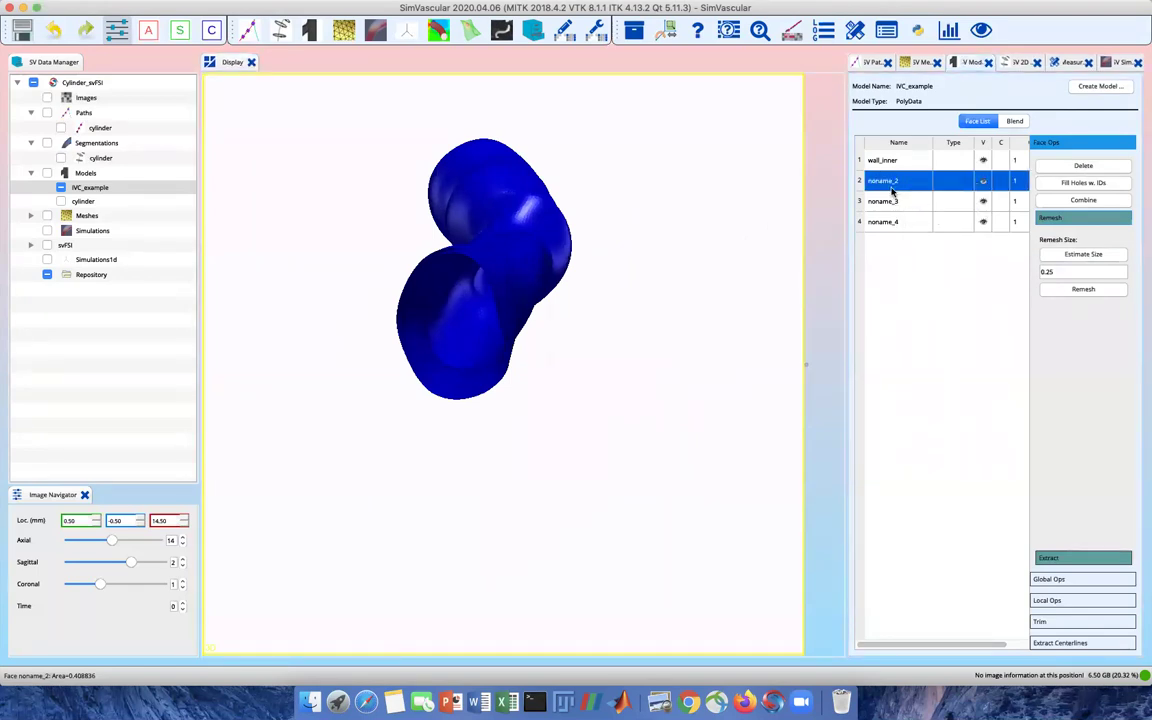
- Rename face noname_2 as wall_inlet and face noname_3 as wall_outer
{"action": "right_click", "coordinate": [898, 189]}
{"action": "left_click", "coordinate": [904, 182]}
{"action": "double_click", "coordinate": [906, 182]}
{"action": "type", "text": "wall_inlet"}
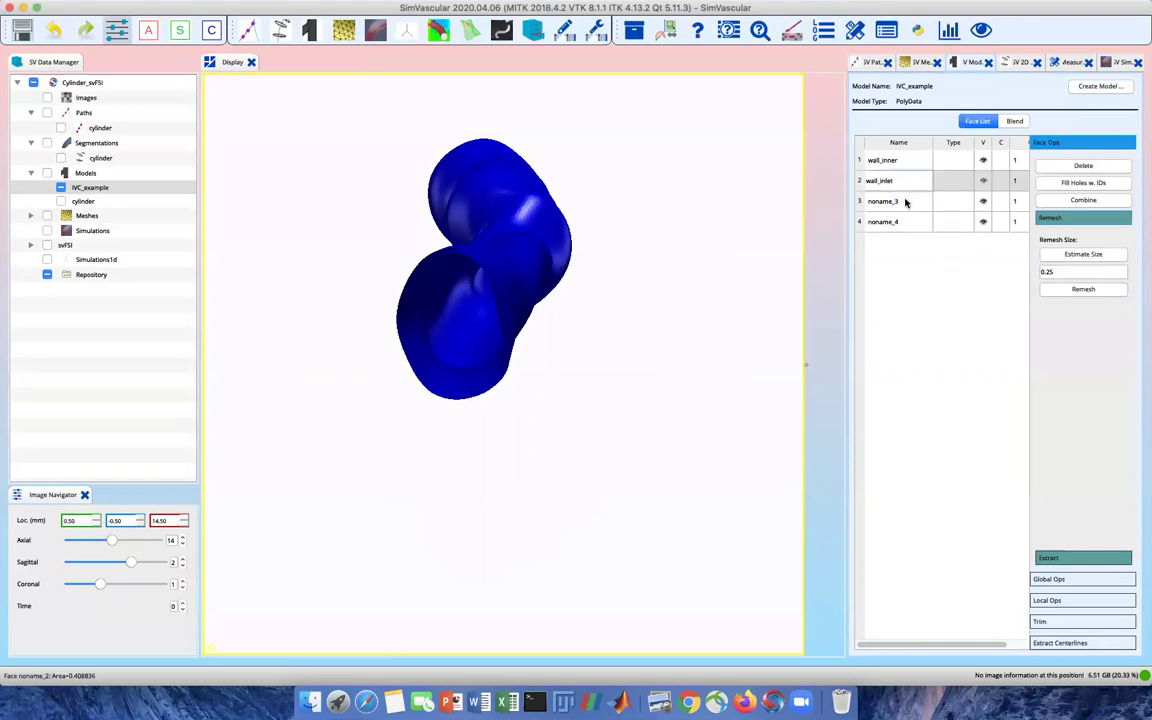
{"action": "left_click", "coordinate": [904, 201]}
{"action": "double_click", "coordinate": [905, 201]}
{"action": "type", "text": "wall_outer"}
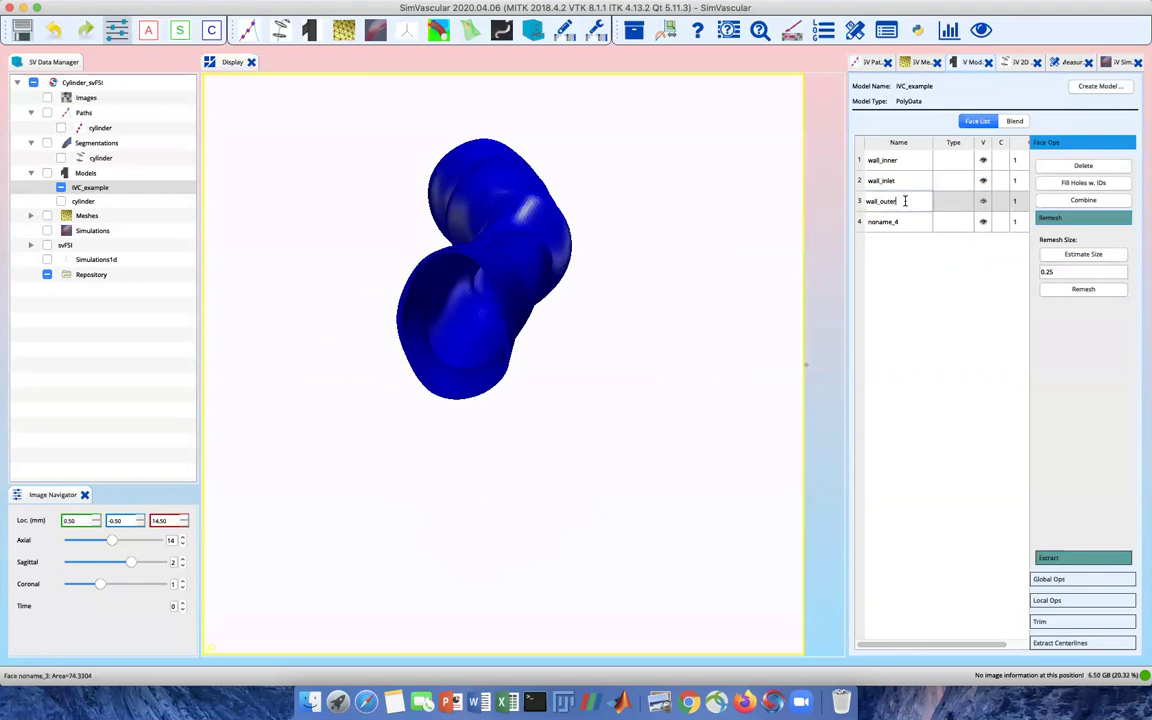
- Rename face noname_4 as wall_outlet and check the whole vessel wall model
{"action": "left_click", "coordinate": [893, 228]}
{"action": "double_click", "coordinate": [893, 228]}
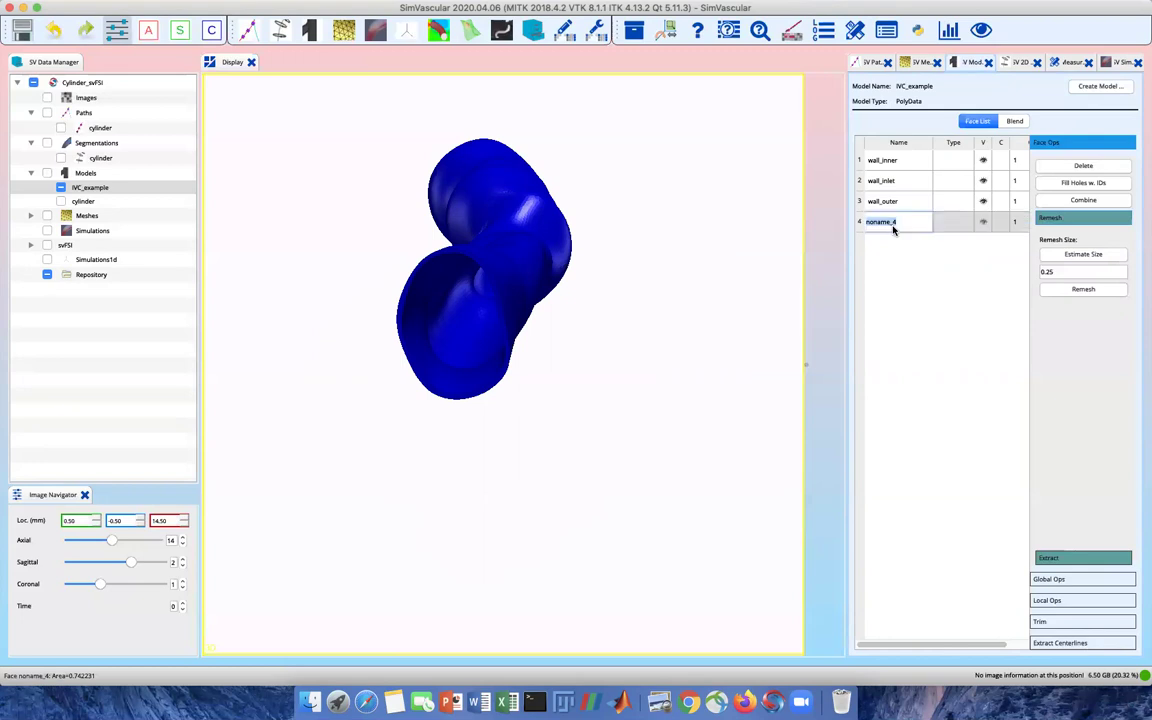
{"action": "type", "text": "wa"}
{"action": "key", "text": "Return"}
{"action": "left_click_drag", "start_coordinate": [560, 380], "coordinate": [487, 470]}
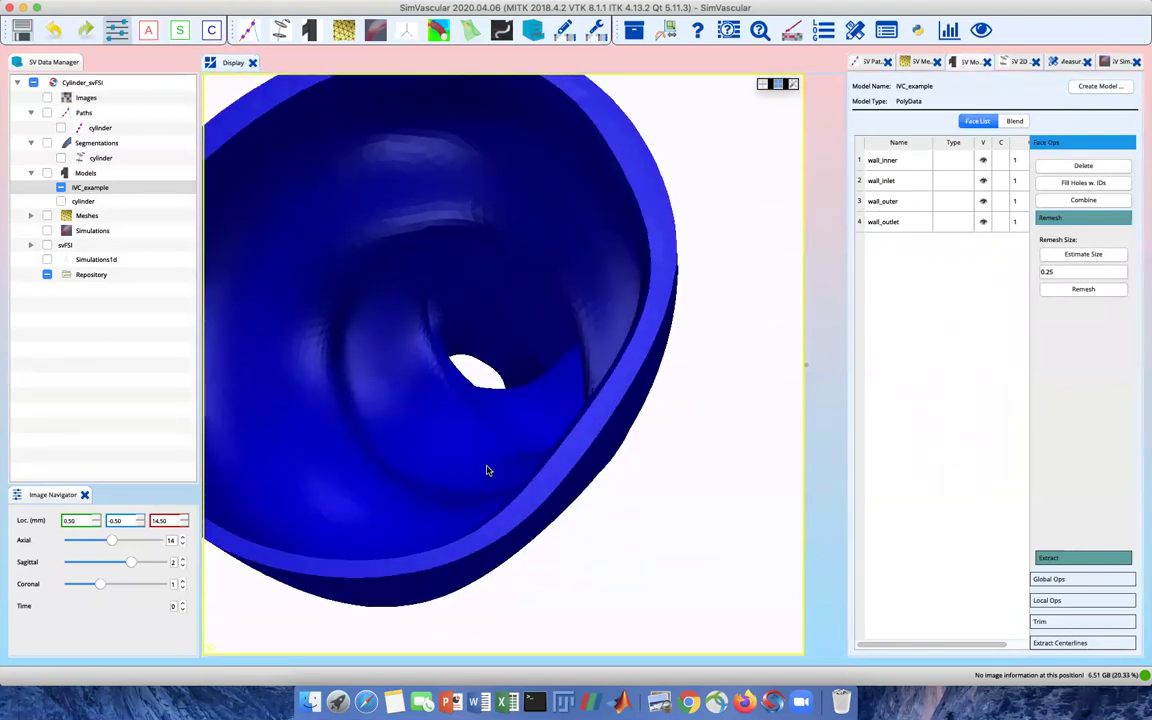
{"action": "scroll", "coordinate": [487, 470], "scroll_direction": "down", "scroll_amount": 5}
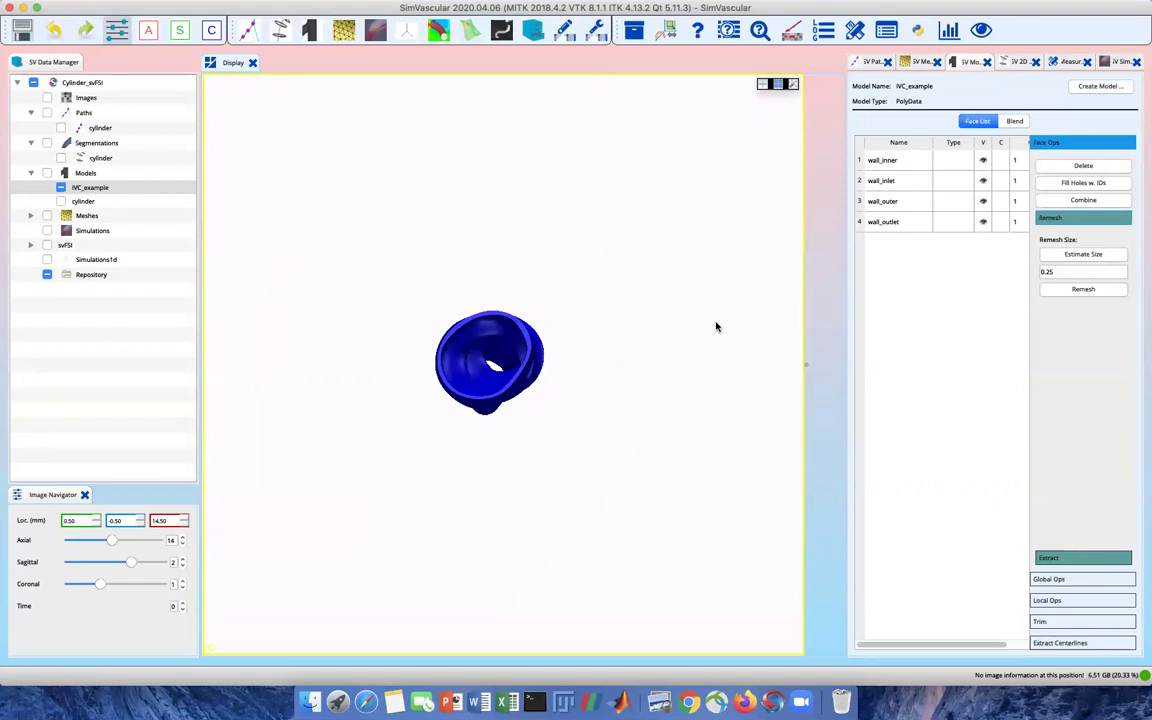
- Create a TetGen mesh from the IVC_example model, using the default mesh name
{"action": "right_click", "coordinate": [103, 219]}
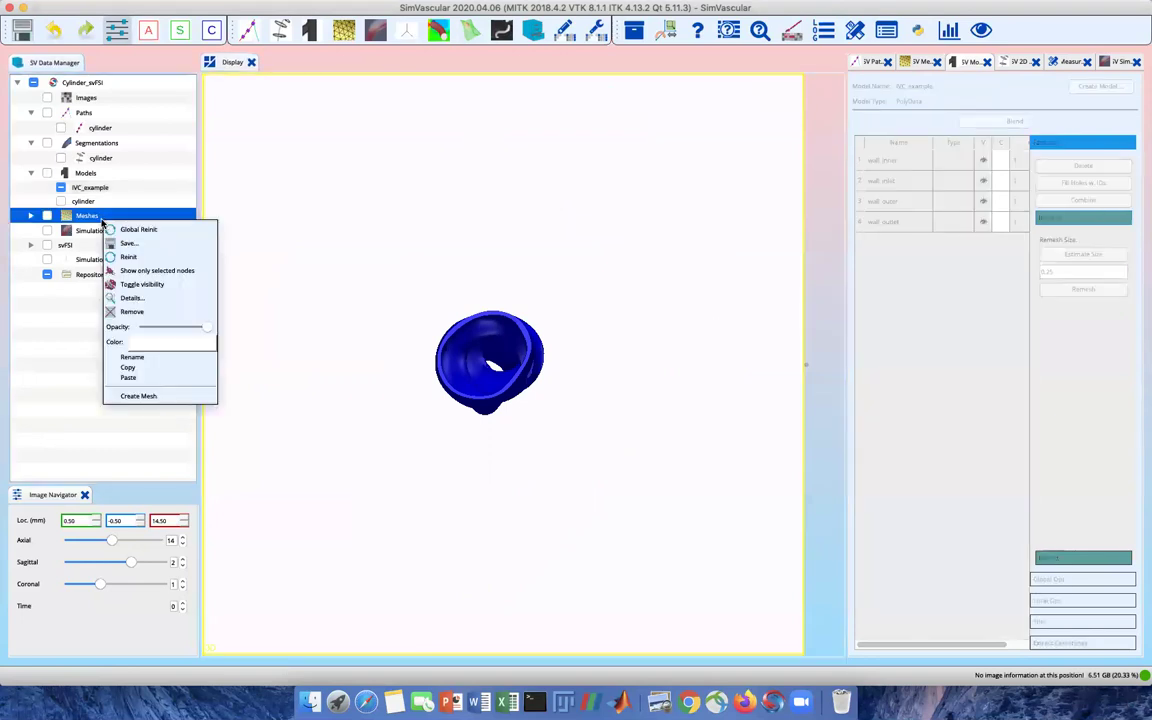
{"action": "left_click", "coordinate": [168, 397]}
{"action": "left_click", "coordinate": [404, 320]}
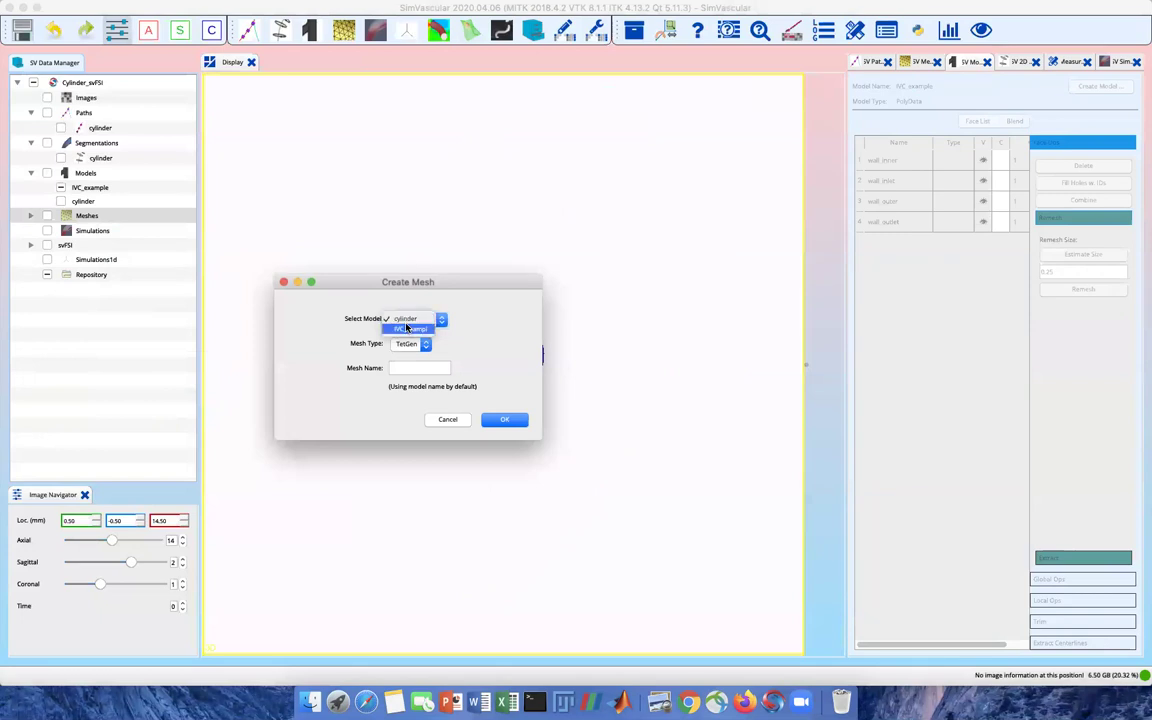
{"action": "left_click", "coordinate": [405, 330]}
{"action": "left_click", "coordinate": [505, 422]}
{"action": "left_click", "coordinate": [506, 423]}
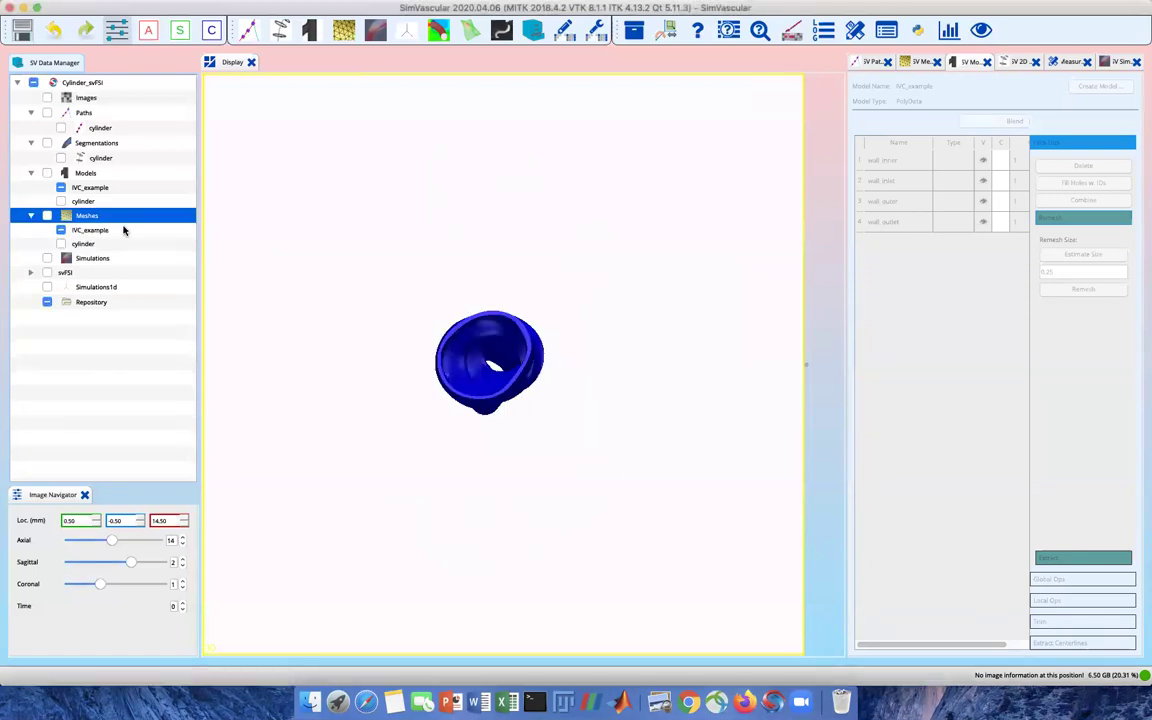
- Disable inward boundary layer extrusion and surface meshing for the IVC_example mesh, keeping volume meshing on
{"action": "left_click", "coordinate": [100, 230]}
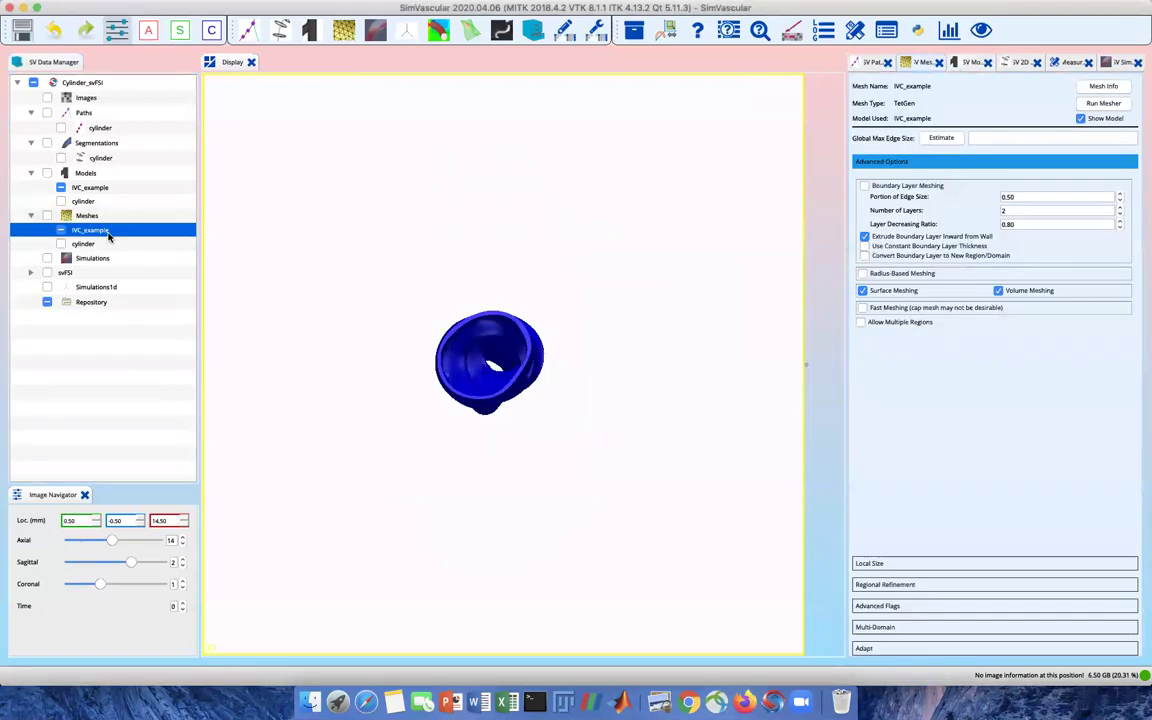
{"action": "left_click", "coordinate": [864, 236]}
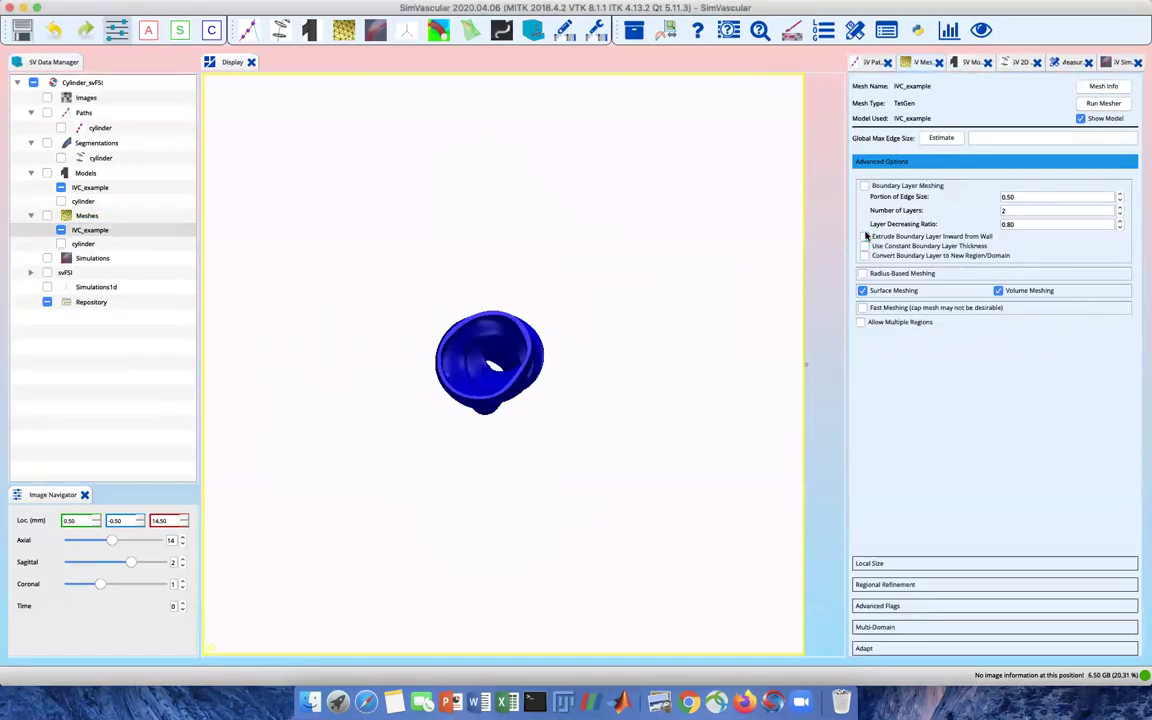
{"action": "left_click", "coordinate": [862, 291]}
{"action": "scroll", "coordinate": [490, 290], "scroll_direction": "up", "scroll_amount": 2}
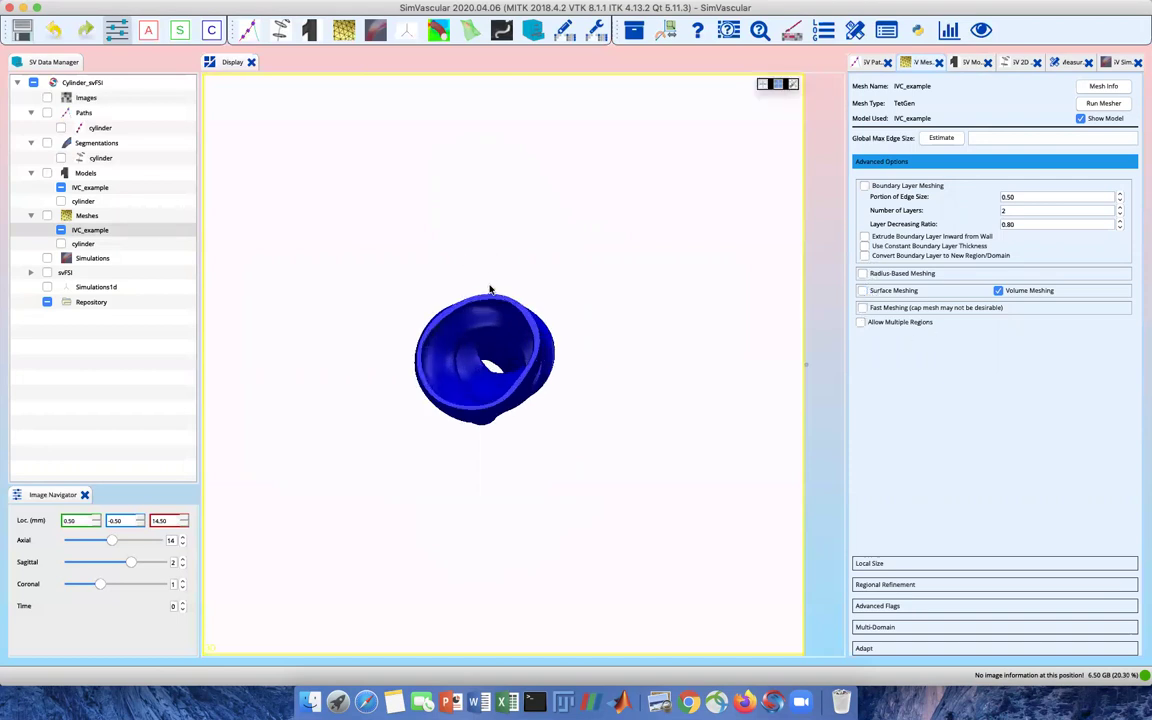
{"action": "scroll", "coordinate": [490, 290], "scroll_direction": "up", "scroll_amount": 5}
{"action": "scroll", "coordinate": [489, 301], "scroll_direction": "down", "scroll_amount": 5}
{"action": "left_click_drag", "start_coordinate": [489, 301], "coordinate": [455, 278]}
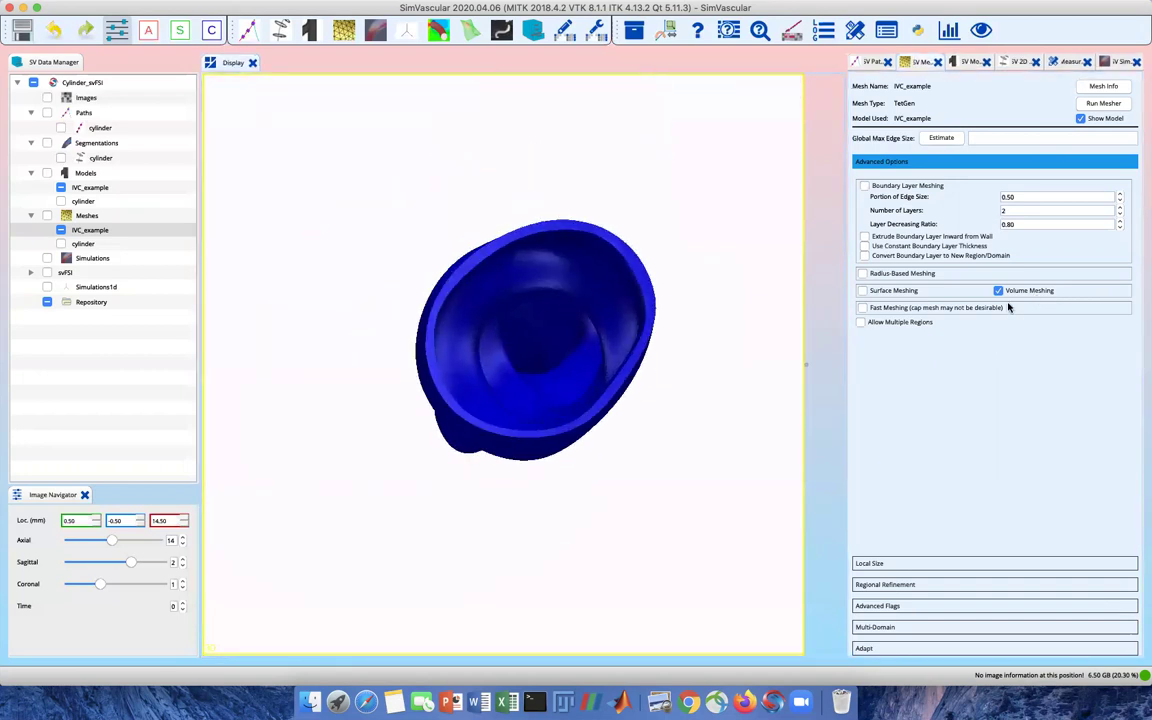
- Set the IVC_example mesh's global max edge size to 0.05657 and run the mesher
{"action": "left_click", "coordinate": [988, 138]}
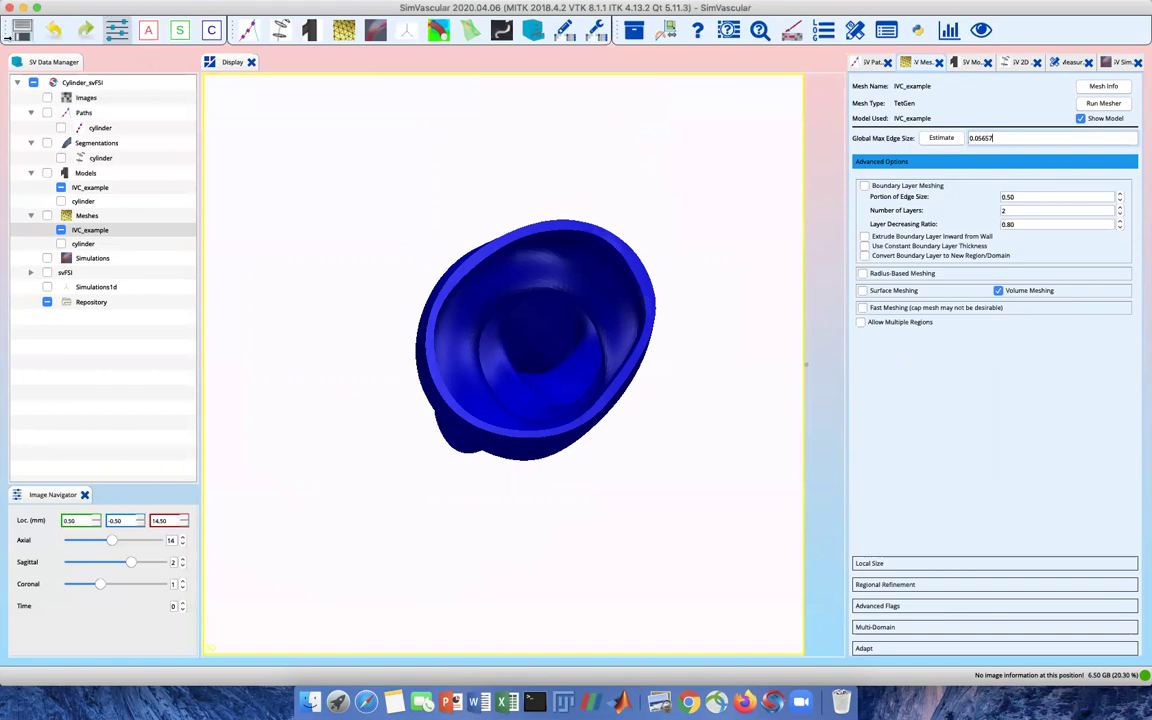
{"action": "left_click", "coordinate": [1100, 104]}
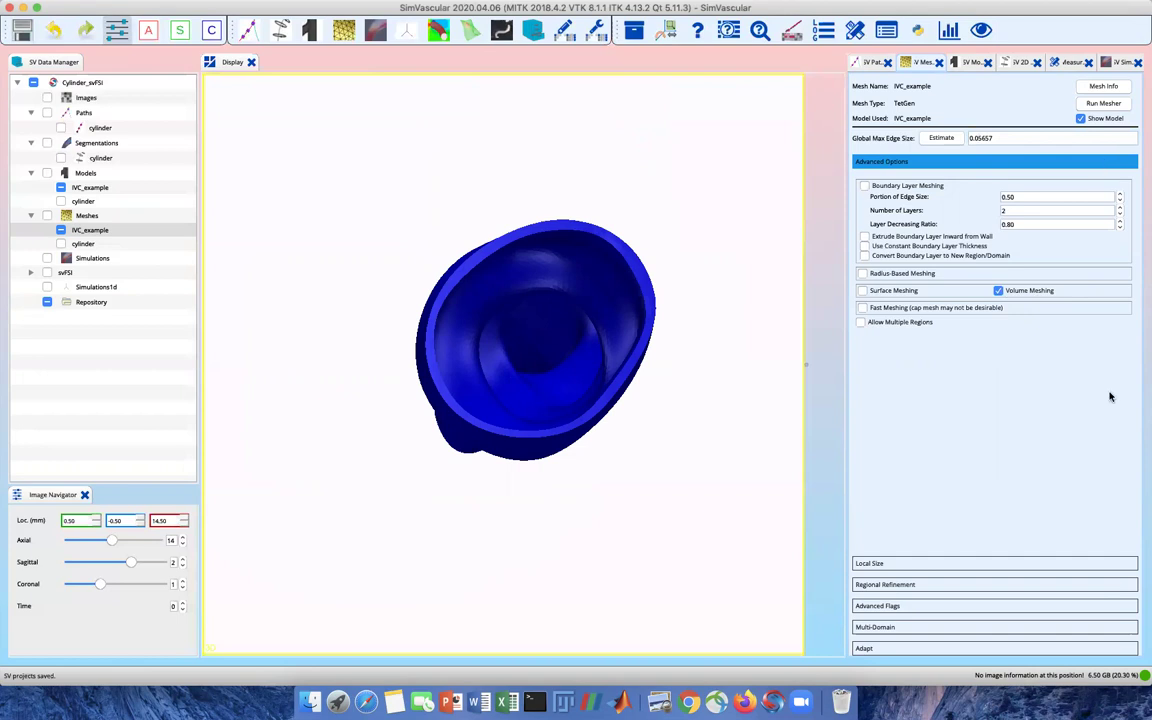
{"action": "left_click", "coordinate": [1103, 104]}
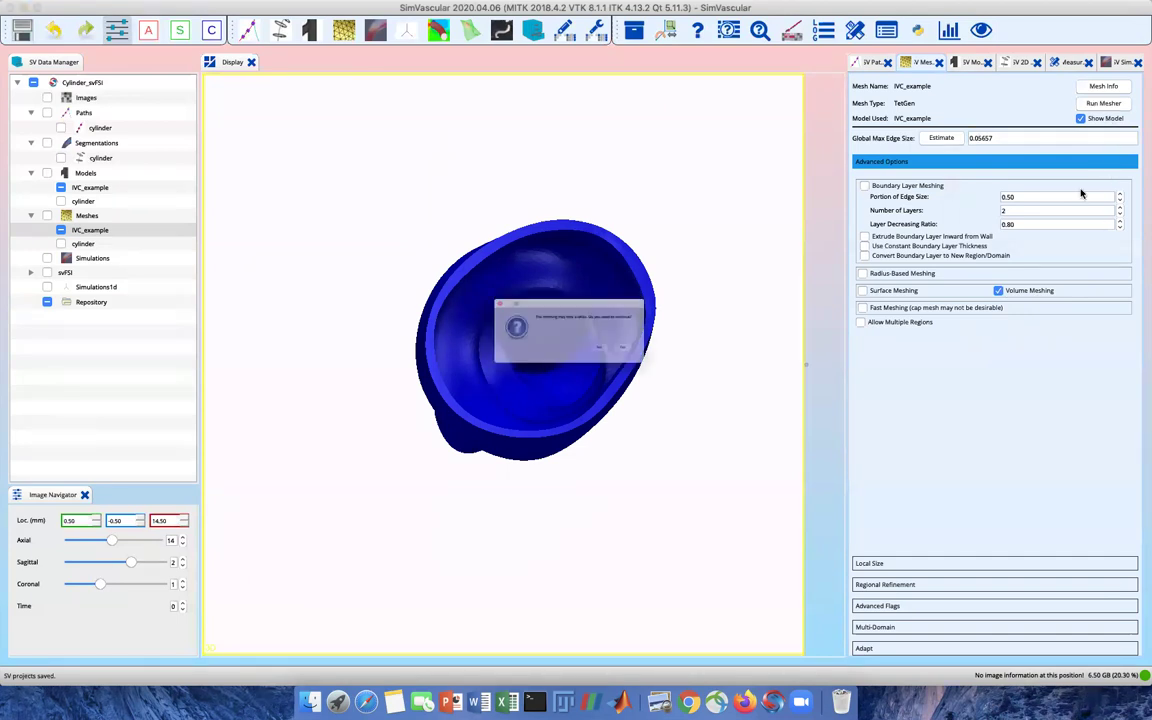
{"action": "left_click", "coordinate": [659, 358]}
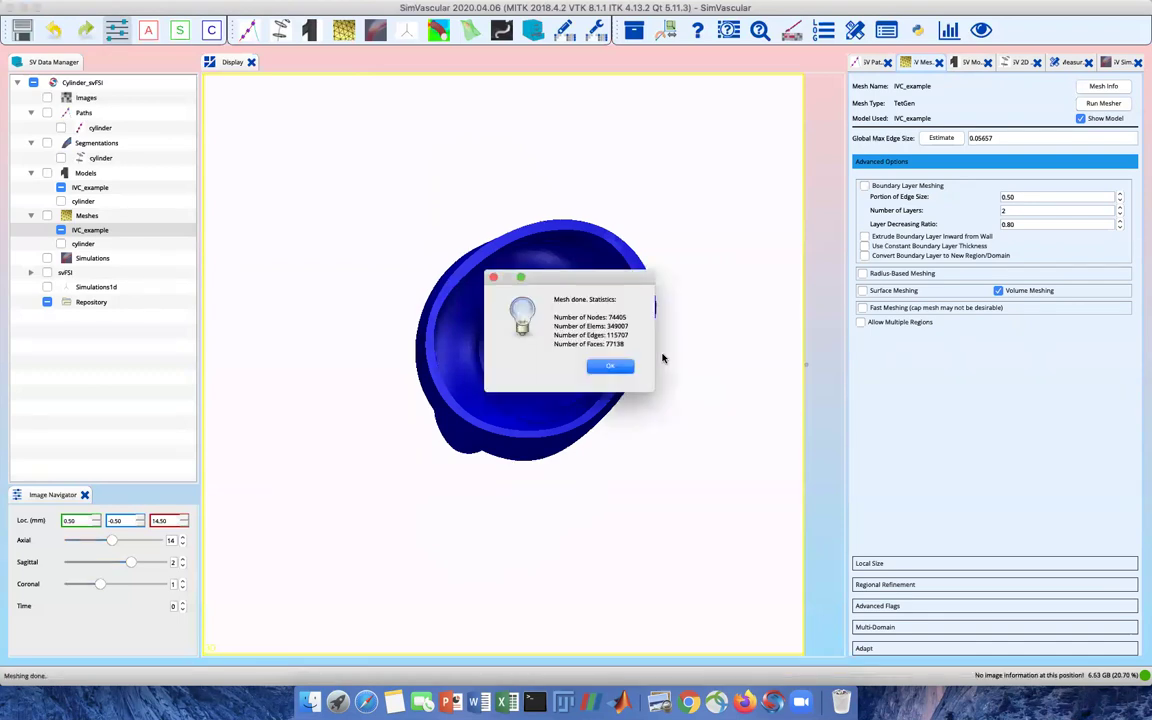
{"action": "left_click", "coordinate": [610, 366]}
- Export the IVC_example mesh as Mesh-Complete into the SV_TUTORIAL folder
{"action": "right_click", "coordinate": [103, 231]}
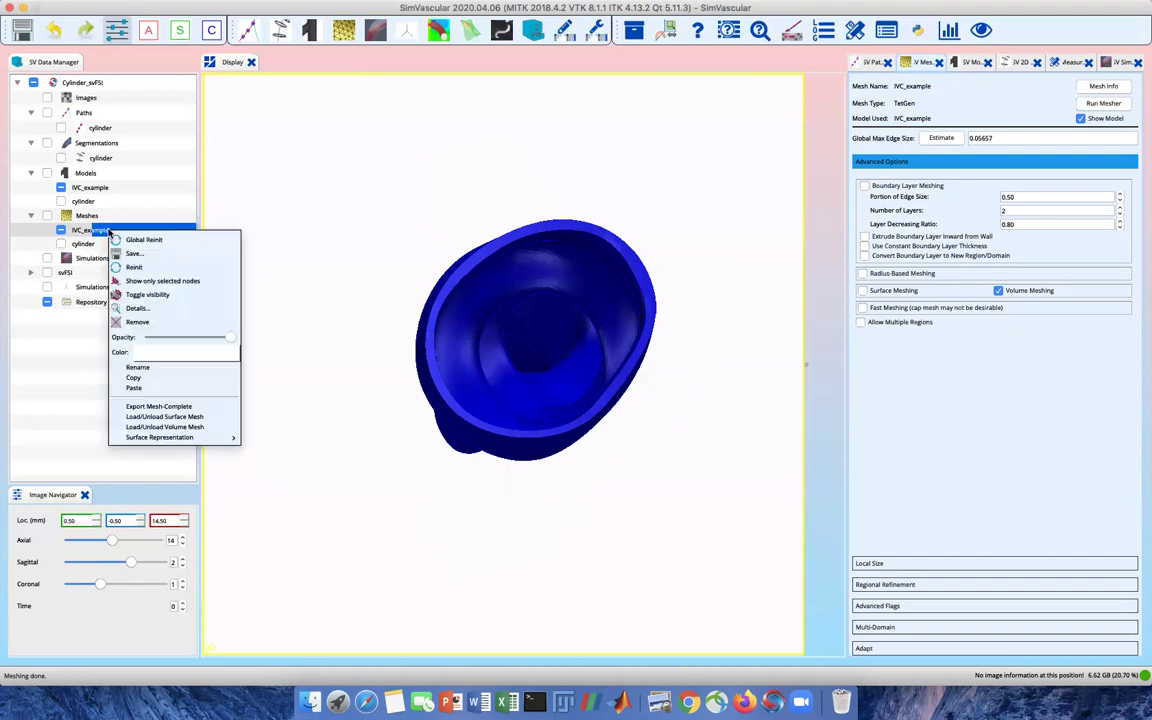
{"action": "left_click", "coordinate": [150, 407]}
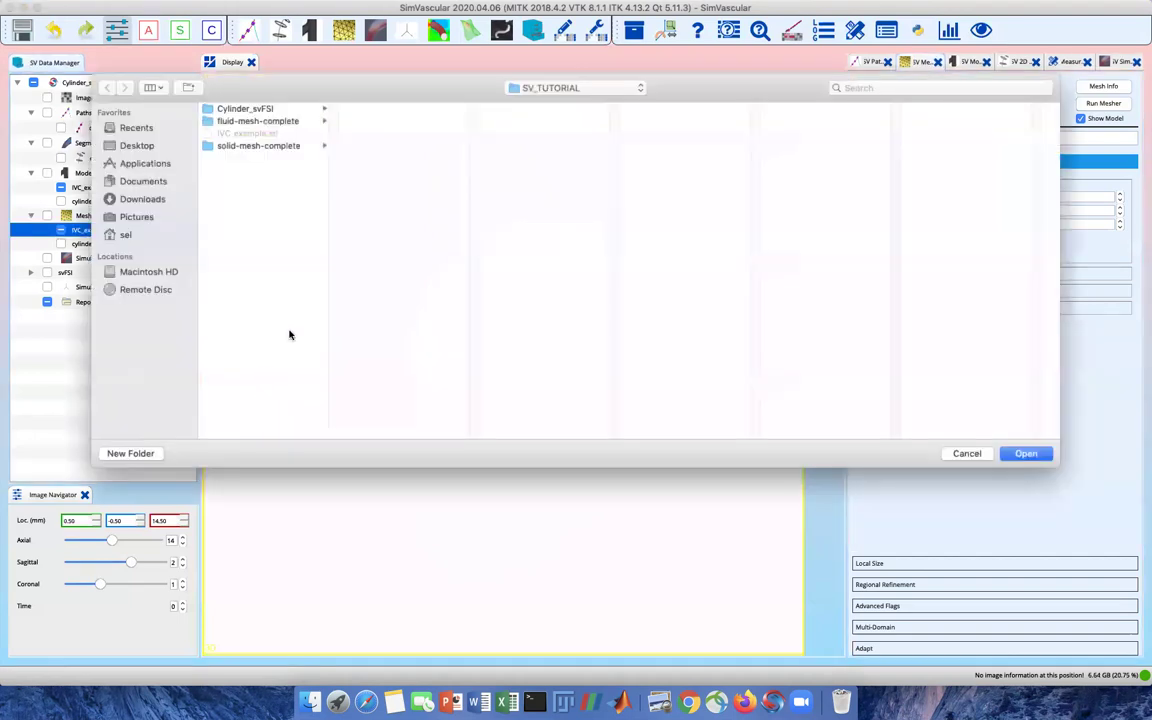
{"action": "left_click", "coordinate": [1025, 455]}
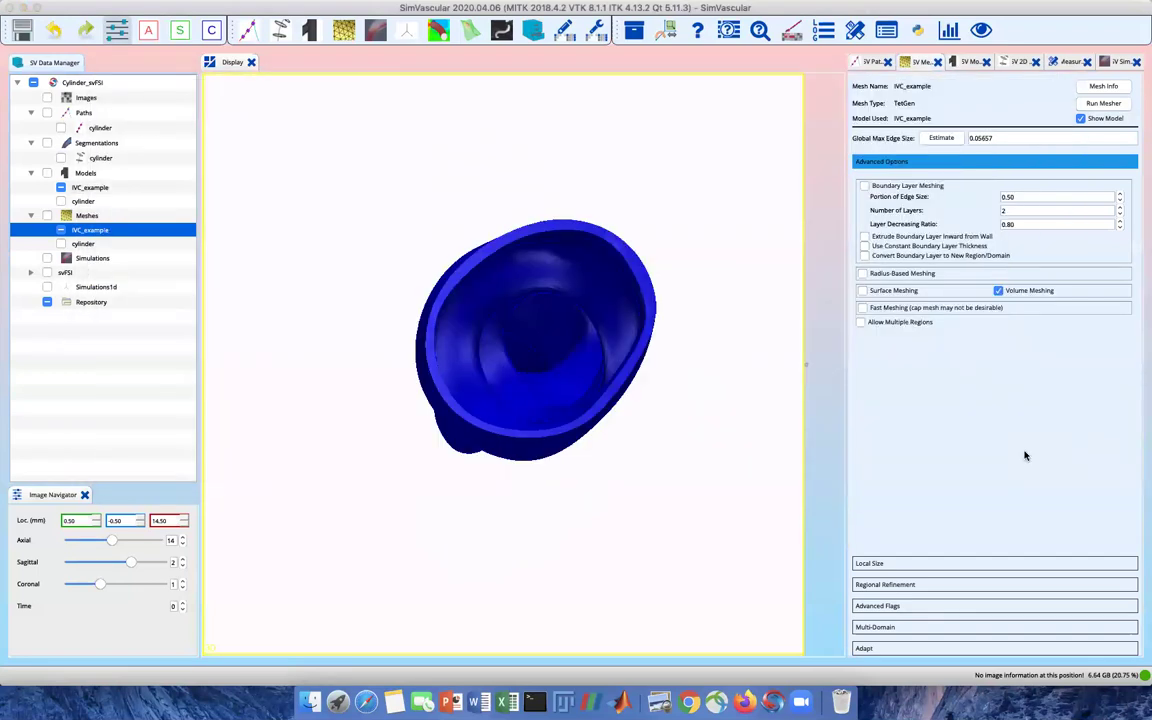
- Import wall_inner.vtp from the exported IVC_example mesh-surfaces folder as a solid model named lumen
{"action": "left_click", "coordinate": [99, 178]}
{"action": "right_click", "coordinate": [99, 178]}
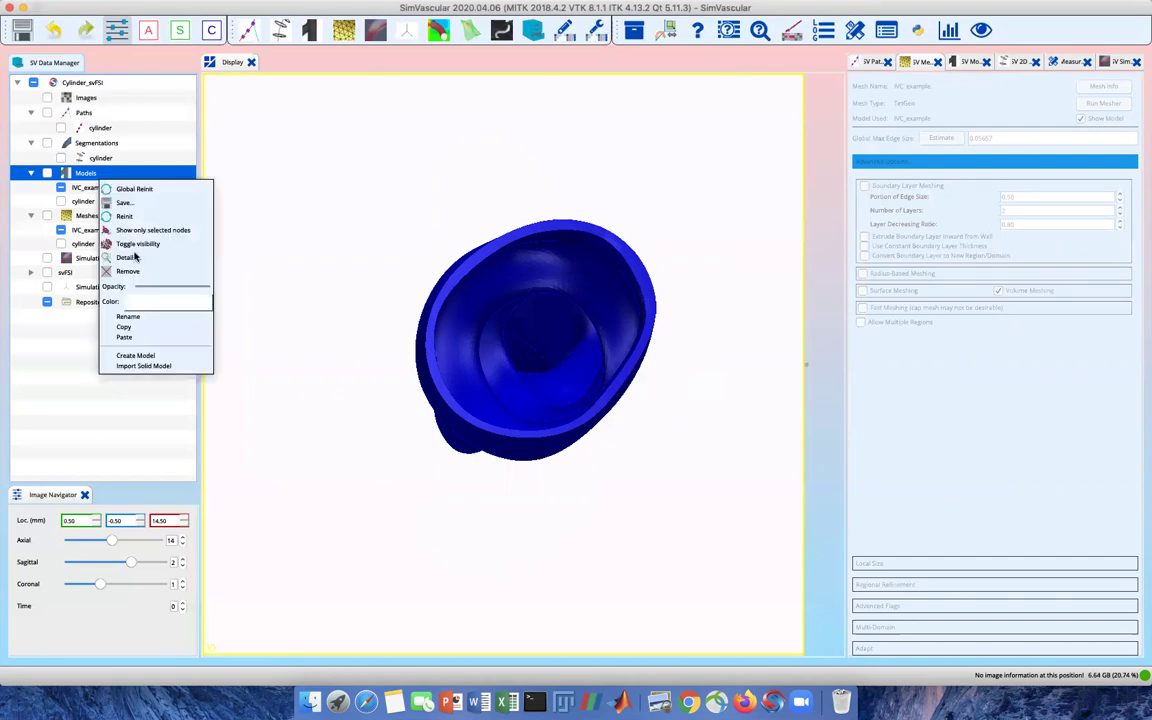
{"action": "left_click", "coordinate": [150, 366]}
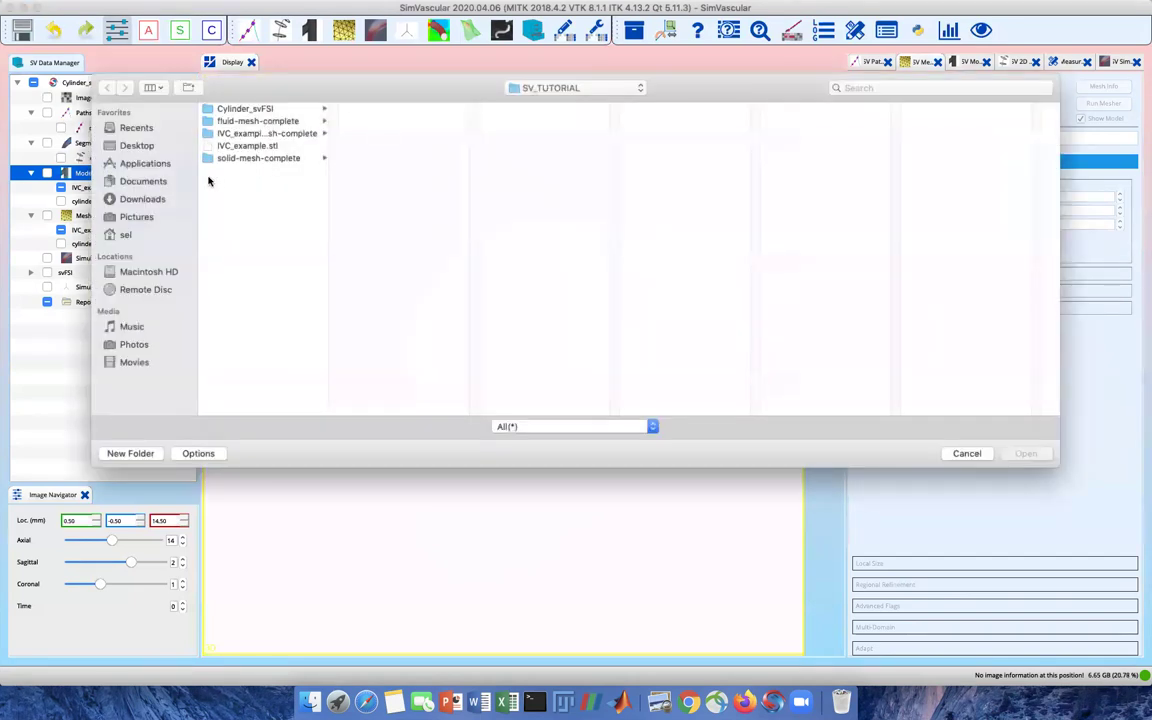
{"action": "left_click", "coordinate": [238, 134]}
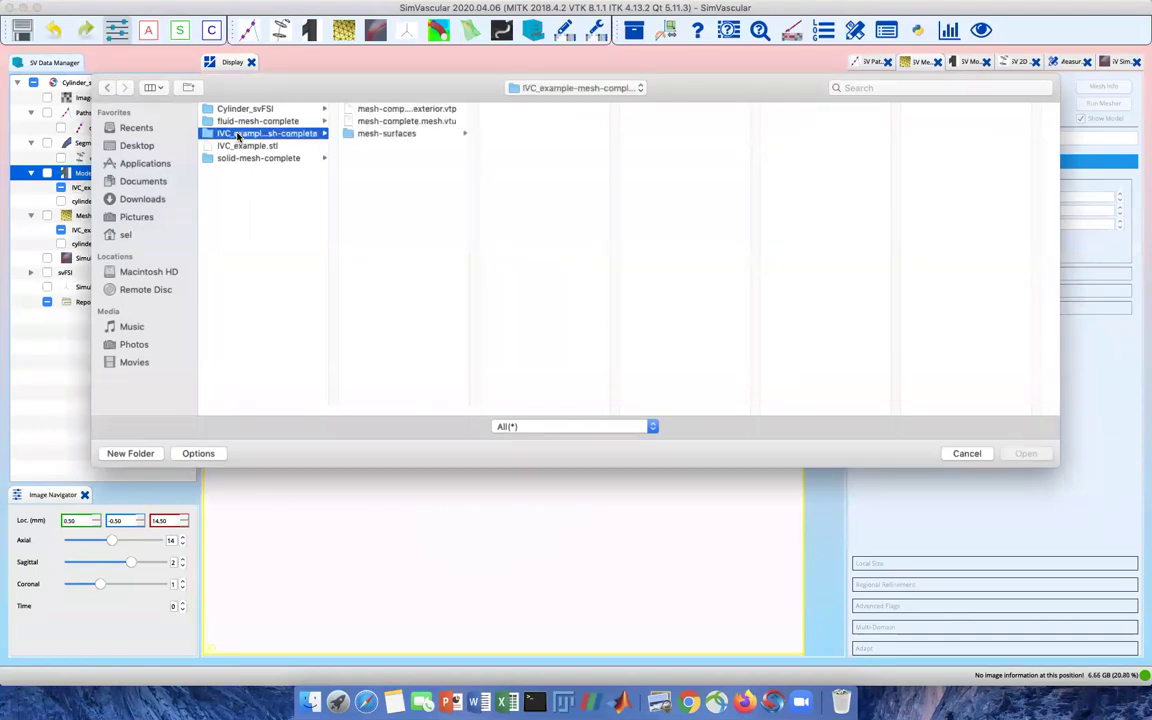
{"action": "left_click", "coordinate": [380, 134]}
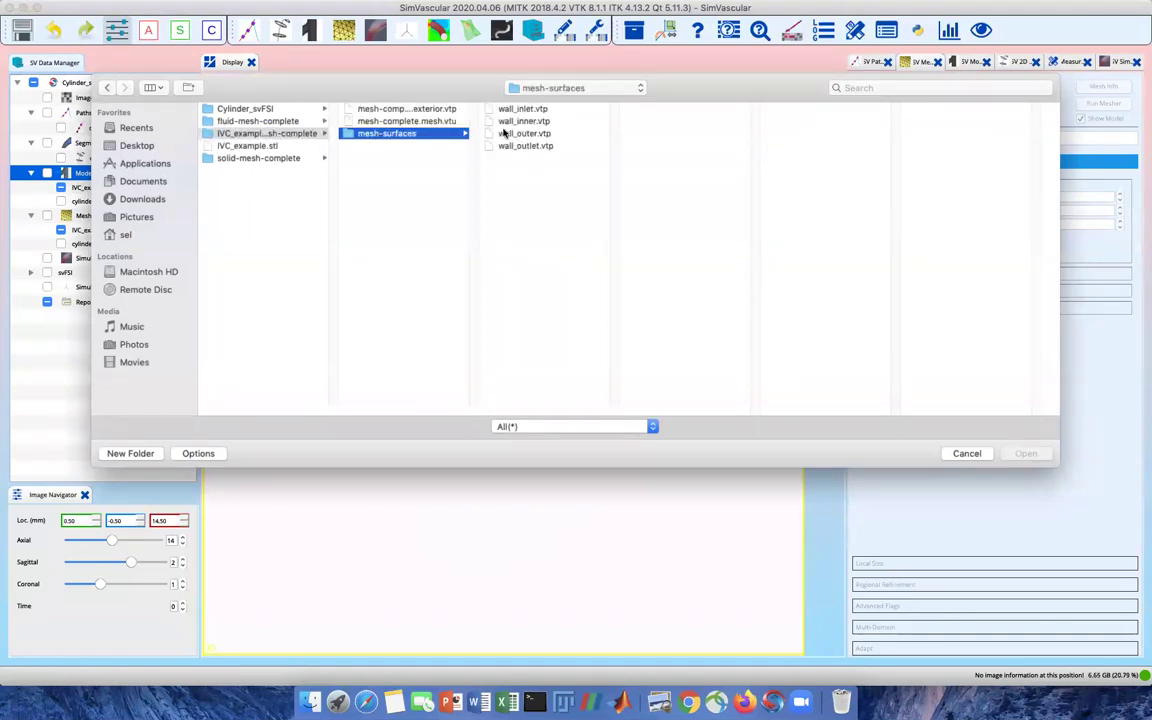
{"action": "double_click", "coordinate": [535, 121]}
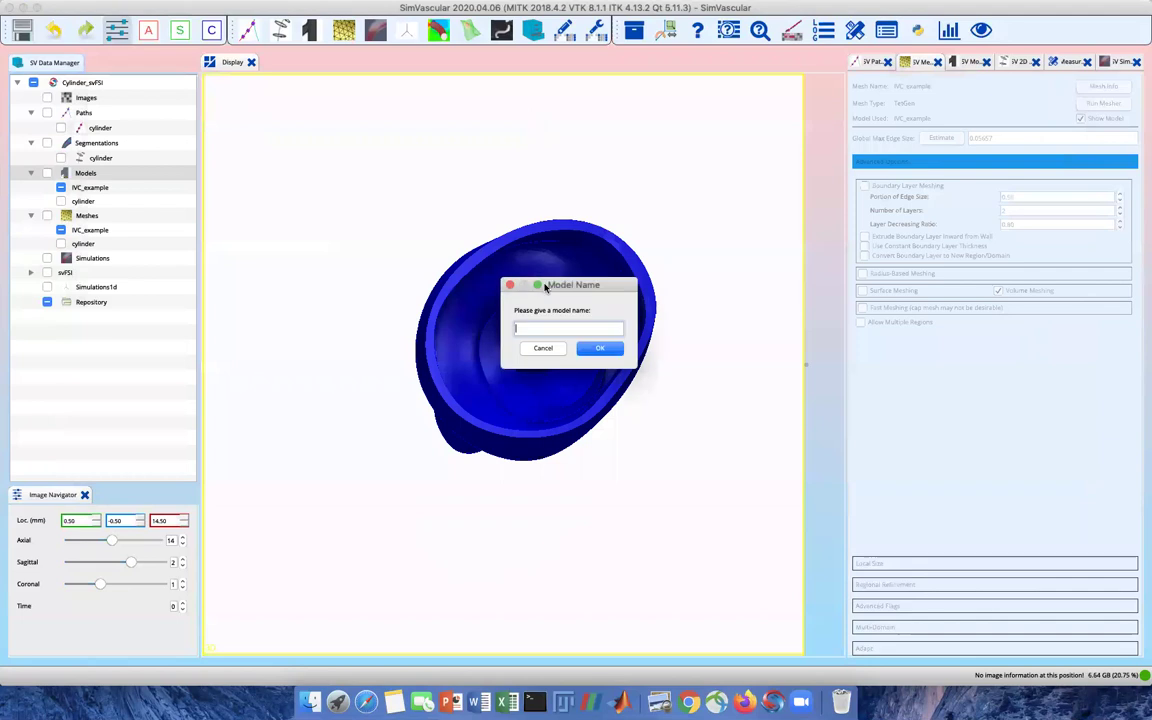
{"action": "type", "text": "lumen"}
{"action": "left_click", "coordinate": [600, 349]}
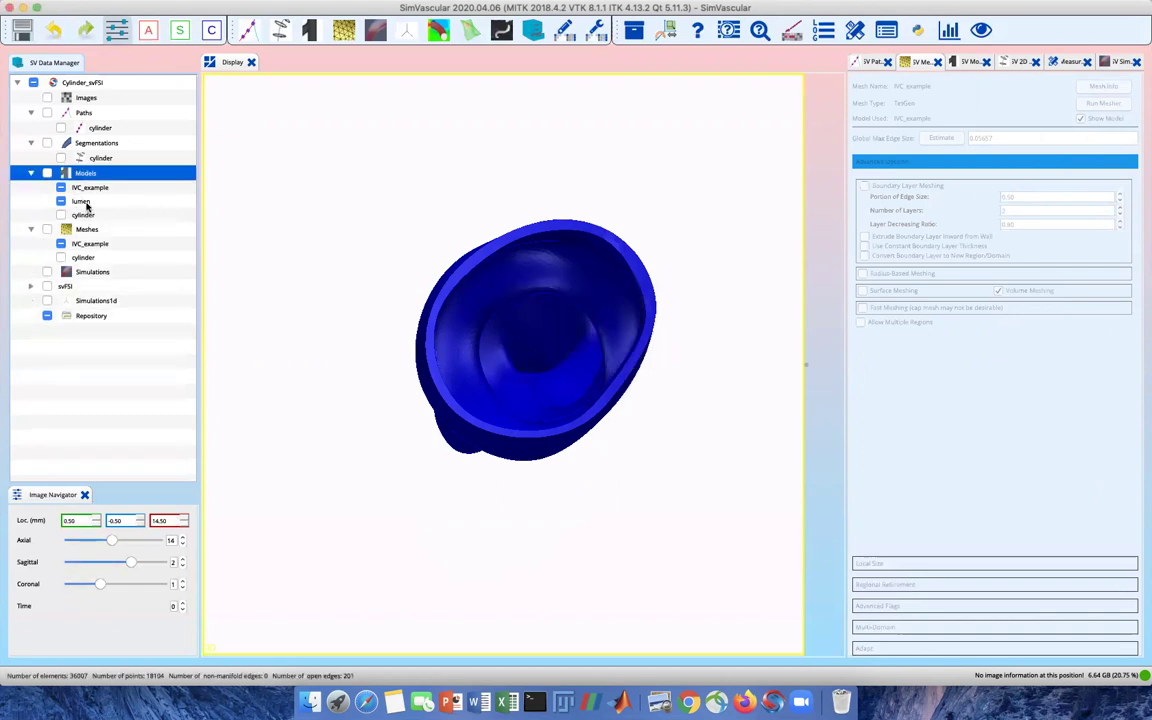
- Hide the IVC_example mesh and toggle the IVC_example model's visibility to compare it with the lumen surface
{"action": "left_click", "coordinate": [90, 202]}
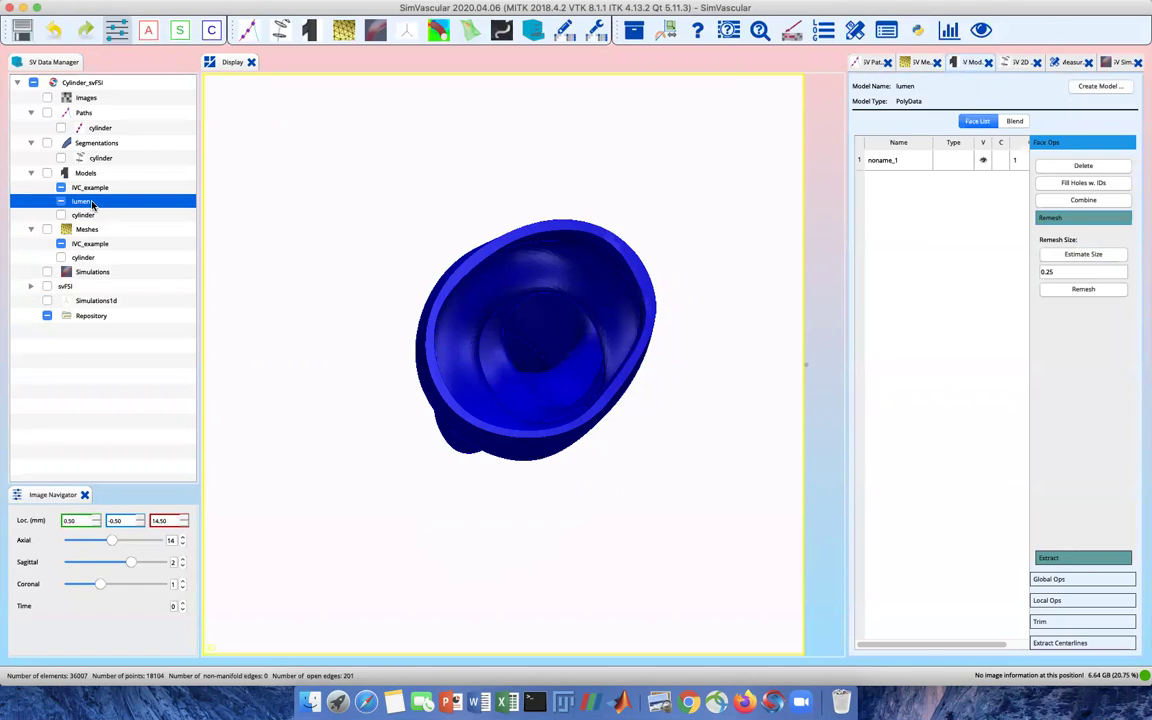
{"action": "left_click", "coordinate": [61, 244]}
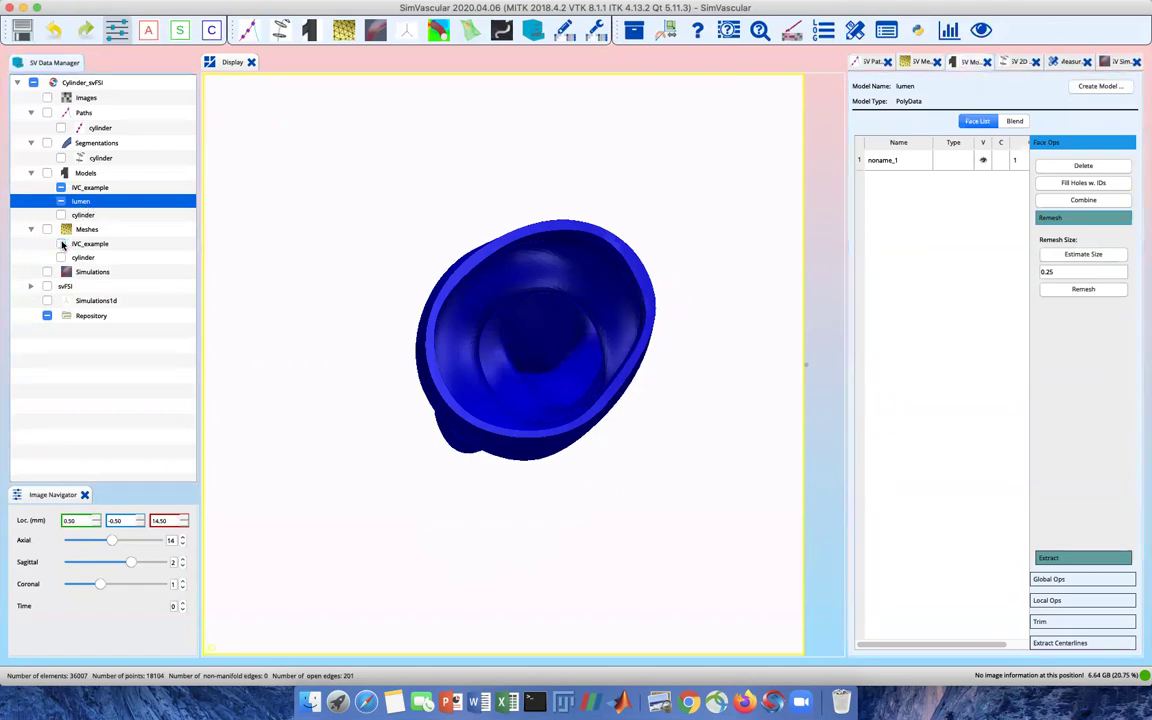
{"action": "left_click", "coordinate": [61, 187]}
{"action": "left_click_drag", "start_coordinate": [532, 327], "coordinate": [470, 348]}
{"action": "left_click", "coordinate": [62, 188]}
{"action": "left_click", "coordinate": [62, 188]}
{"action": "left_click", "coordinate": [62, 188]}
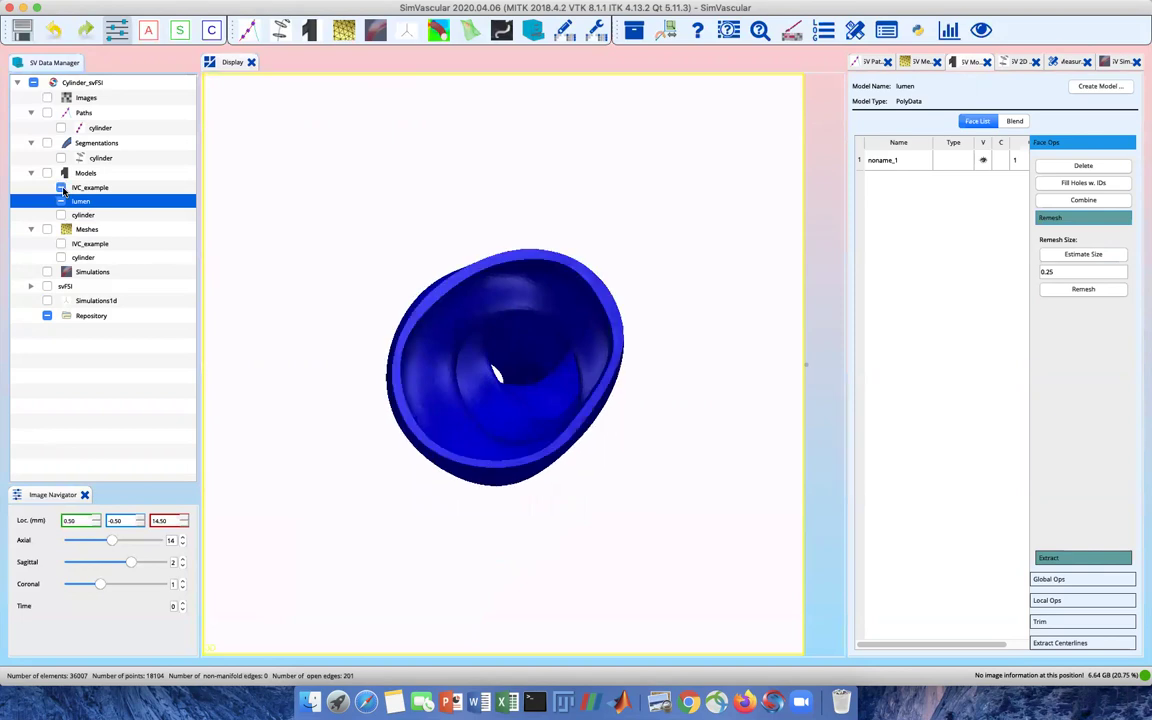
- Rename the lumen model's face noname_1 as lumen_wall and fill its open ends with ID-tagged caps
{"action": "left_click", "coordinate": [913, 161]}
{"action": "double_click", "coordinate": [913, 161]}
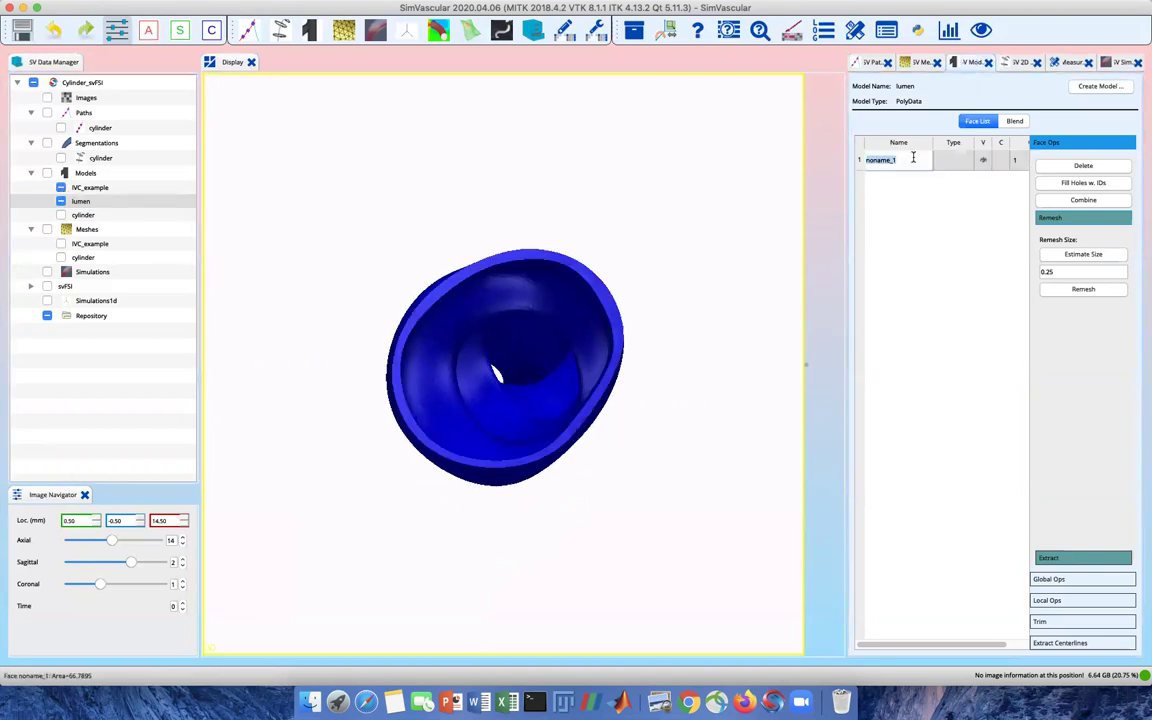
{"action": "type", "text": "lumen_wall"}
{"action": "key", "text": "Return"}
{"action": "left_click", "coordinate": [1099, 184]}
{"action": "left_click_drag", "start_coordinate": [669, 342], "coordinate": [573, 425]}
- Rename the lumen cap face noname_3 as lumen_outlet and noname_2 as lumen_inlet
{"action": "left_click", "coordinate": [883, 183]}
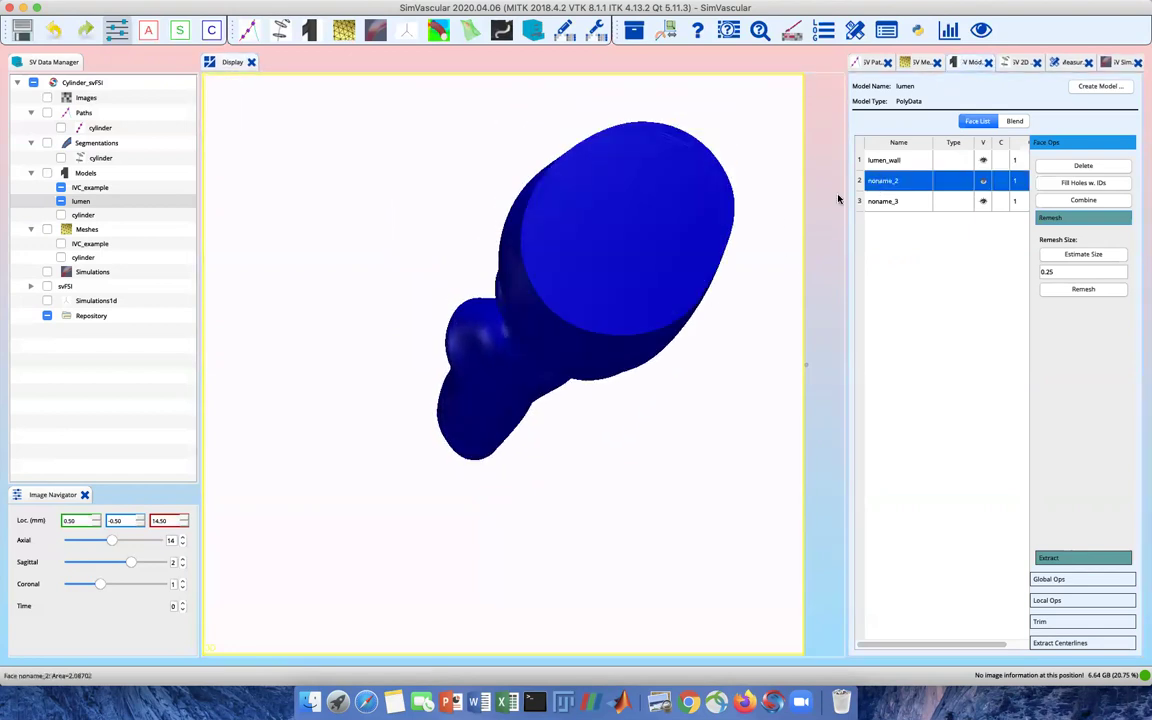
{"action": "left_click", "coordinate": [894, 202]}
{"action": "double_click", "coordinate": [894, 202]}
{"action": "type", "text": "lume"}
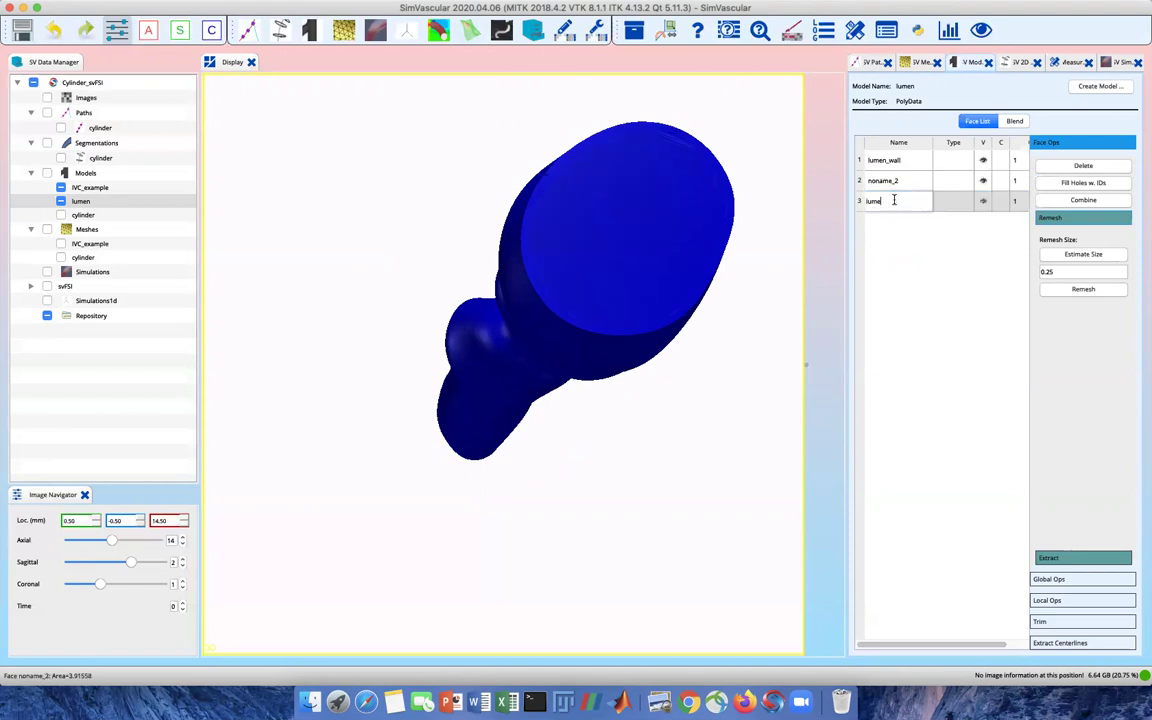
{"action": "type", "text": "n_outlet"}
{"action": "double_click", "coordinate": [898, 181]}
{"action": "type", "text": "l"}
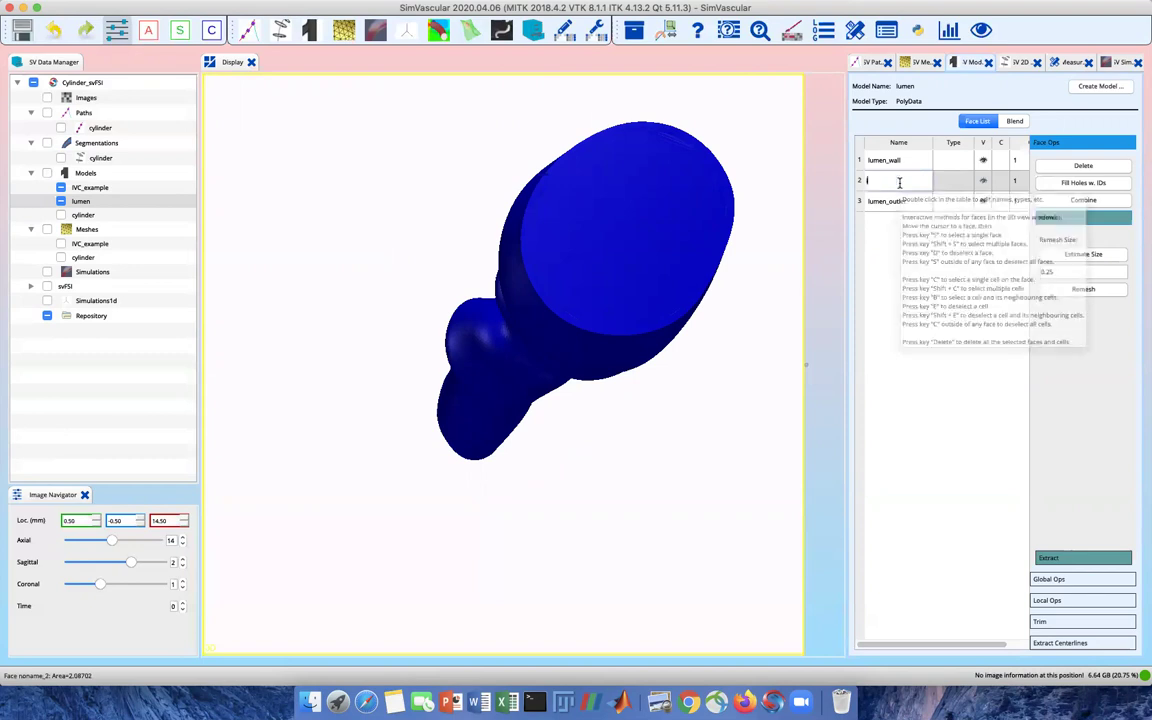
{"action": "type", "text": "umen_inlet"}
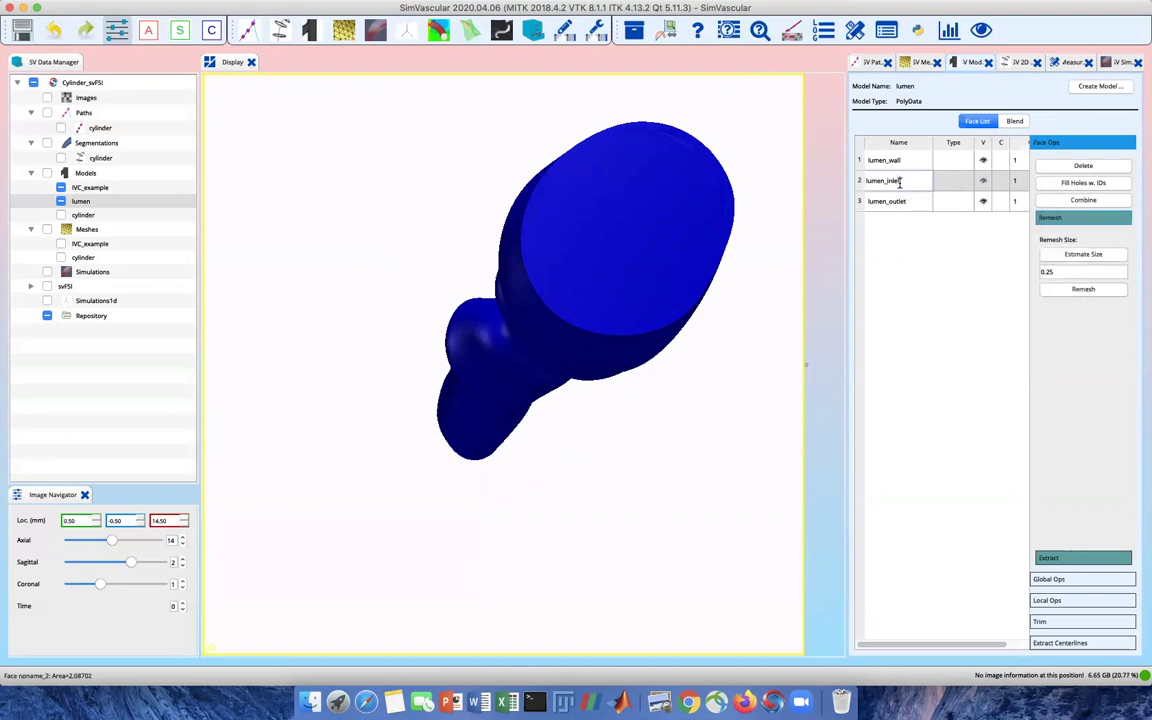
{"action": "key", "text": "Return"}
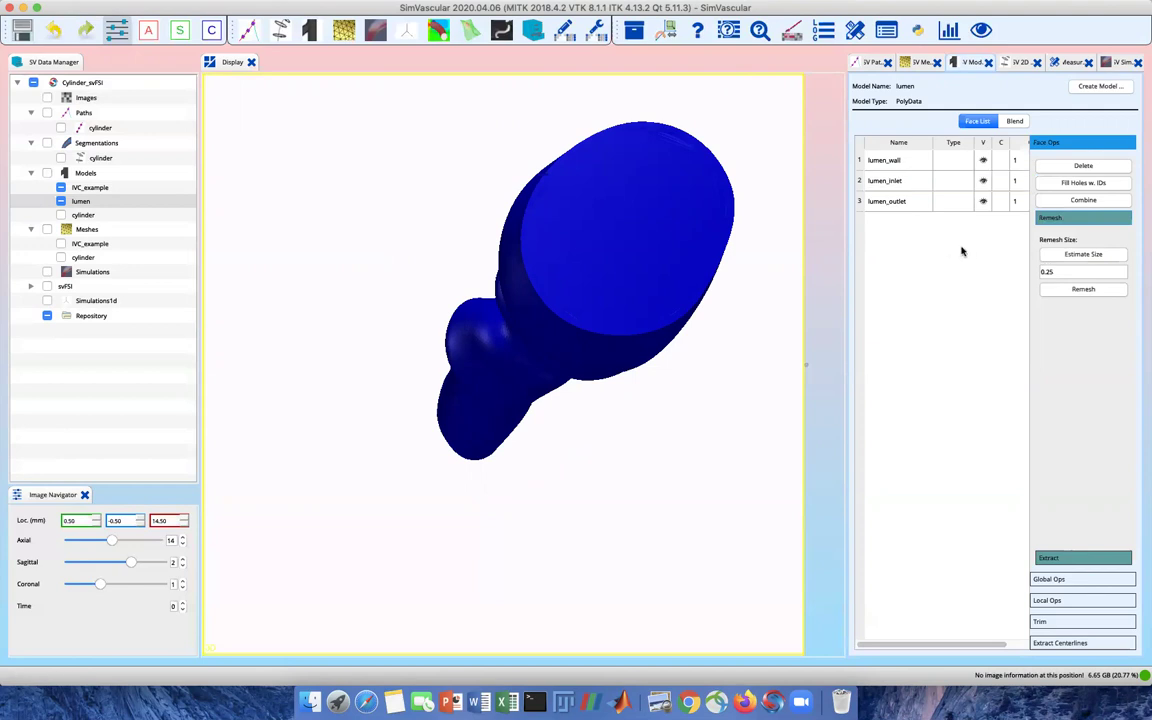
- Remesh the lumen_inlet and lumen_outlet faces with a remesh size of 0.05657
{"action": "left_click", "coordinate": [913, 183]}
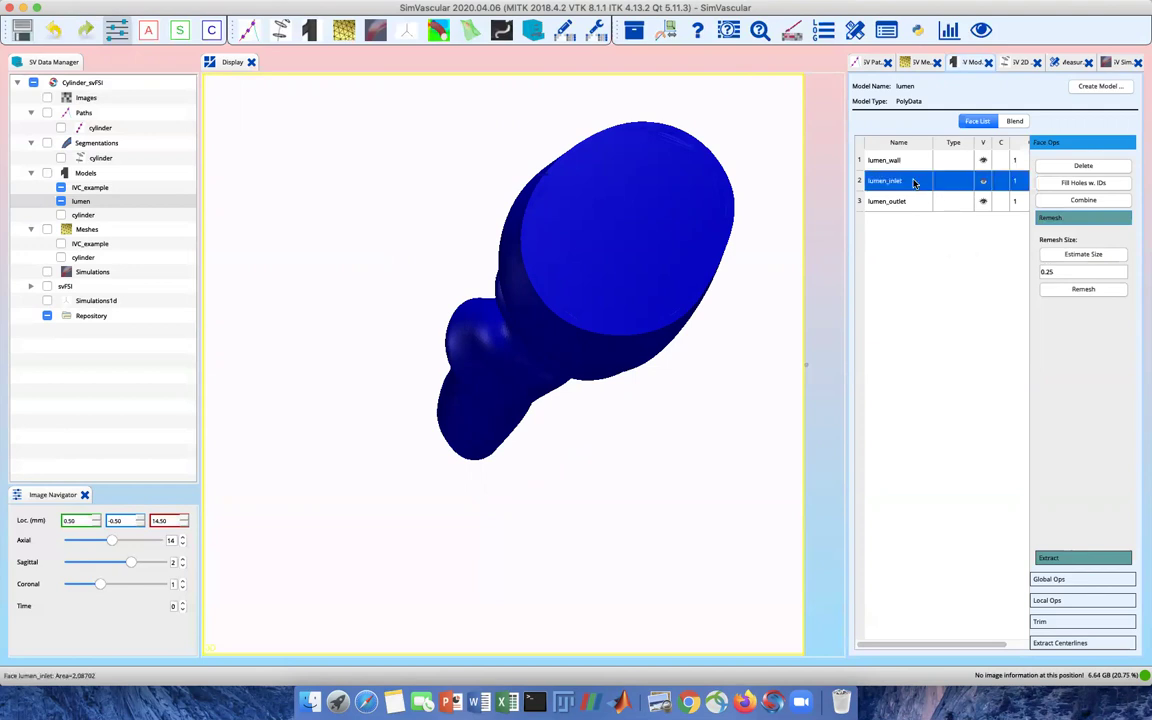
{"action": "left_click", "coordinate": [890, 201], "text": "shift"}
{"action": "left_click_drag", "start_coordinate": [1077, 270], "coordinate": [1012, 265]}
{"action": "key", "text": "BackSpace"}
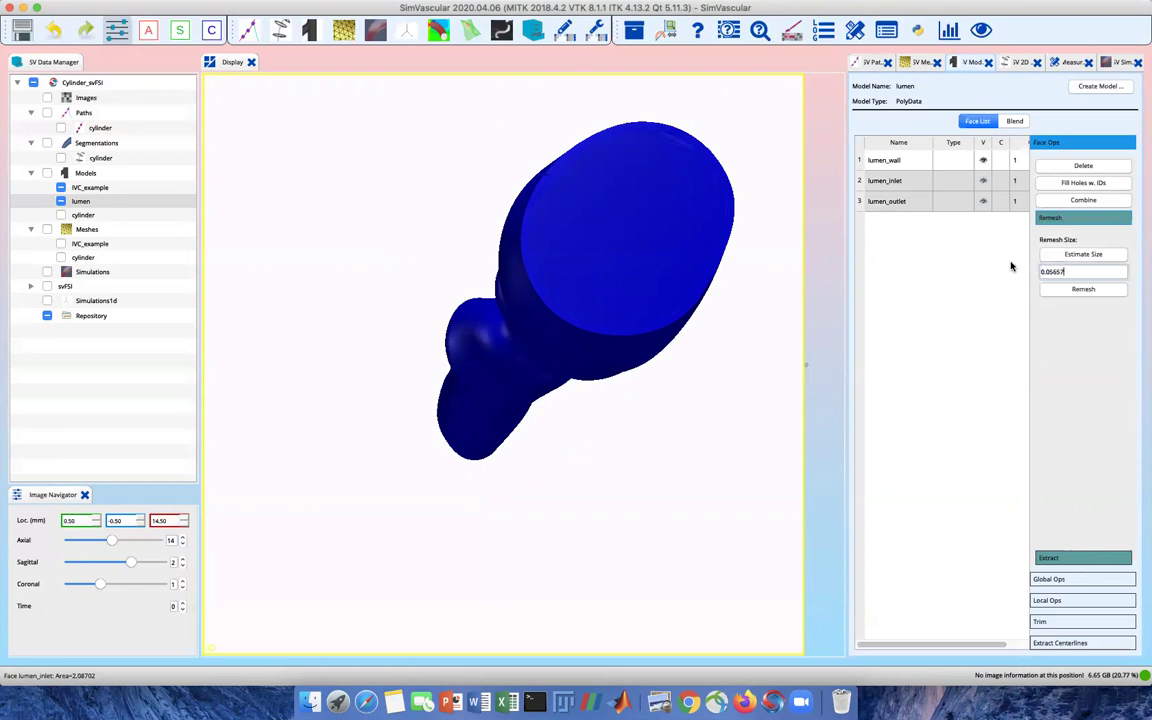
{"action": "left_click", "coordinate": [1081, 290]}
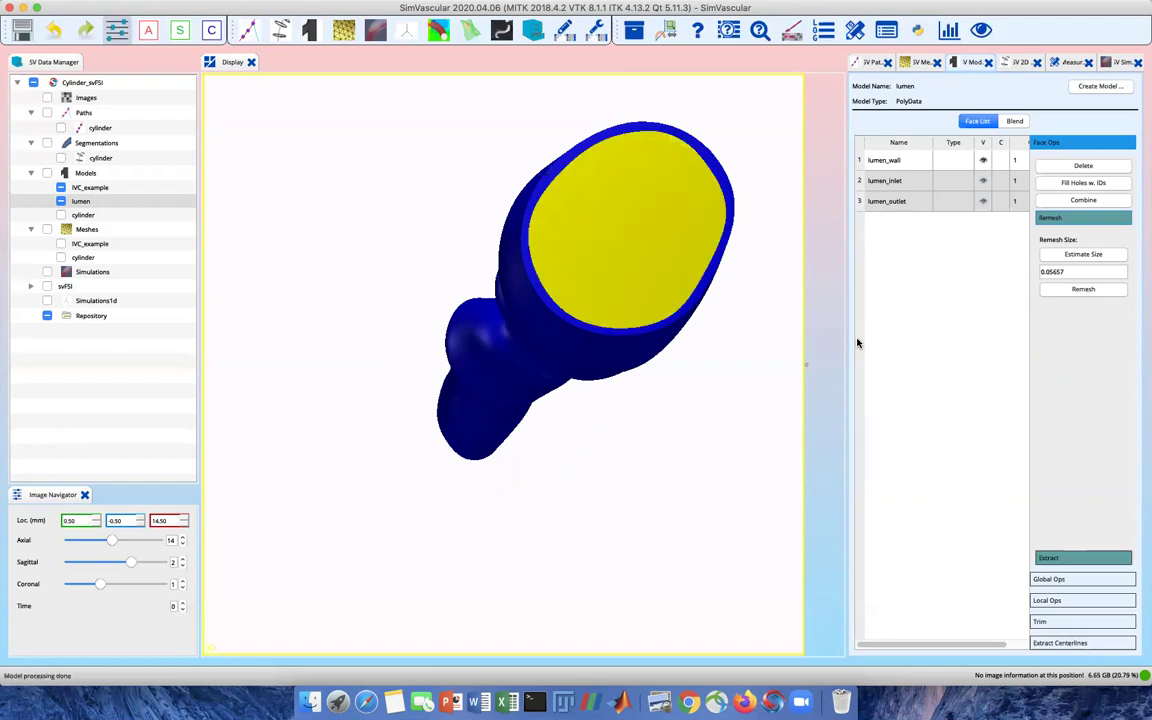
- Show the lumen model's edges and inspect the remeshed cap within the vessel wall
{"action": "right_click", "coordinate": [138, 202]}
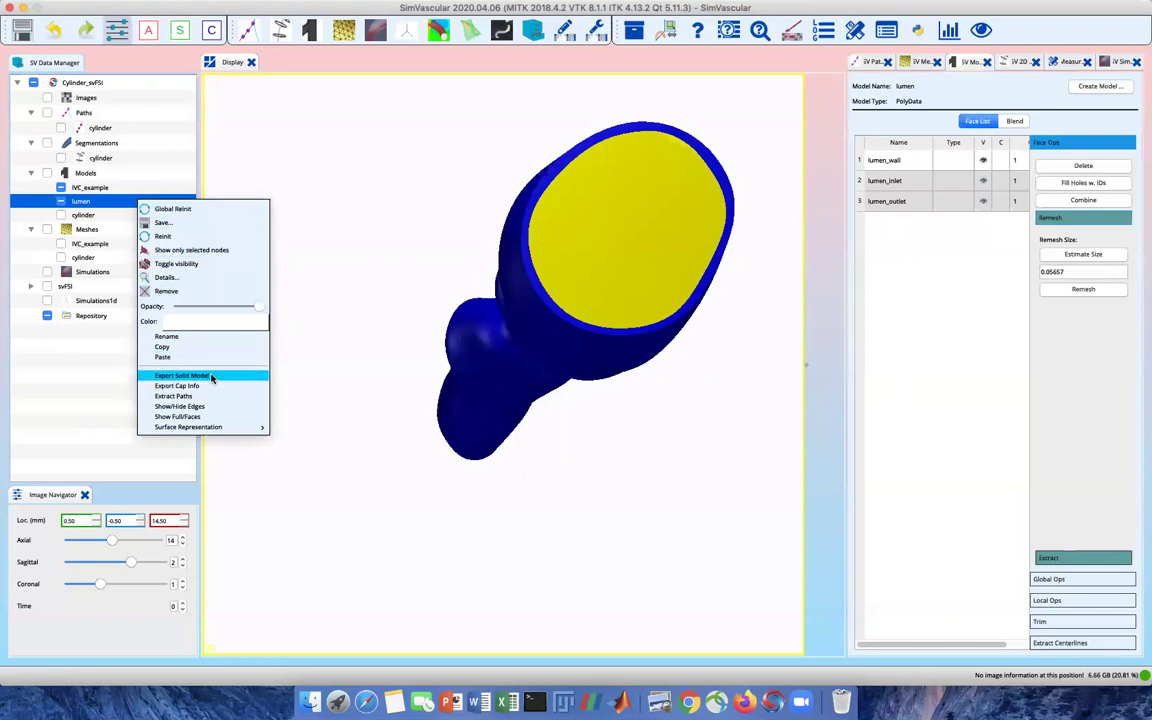
{"action": "left_click", "coordinate": [215, 406]}
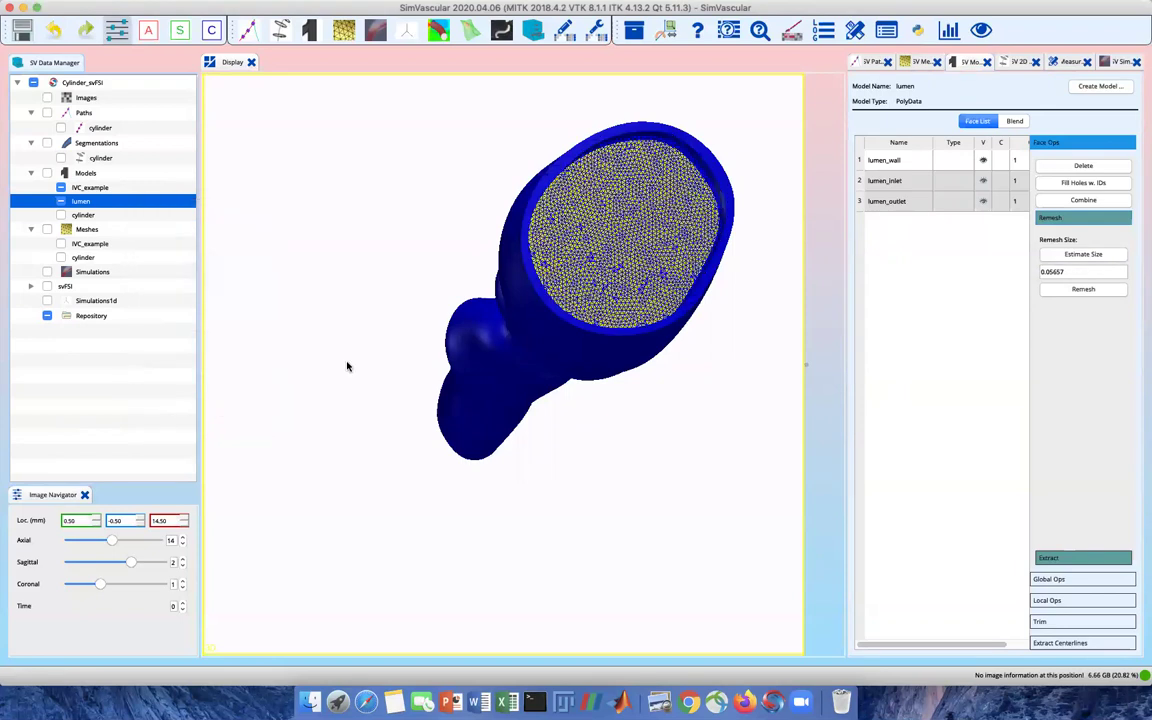
{"action": "left_click_drag", "start_coordinate": [624, 300], "coordinate": [608, 320]}
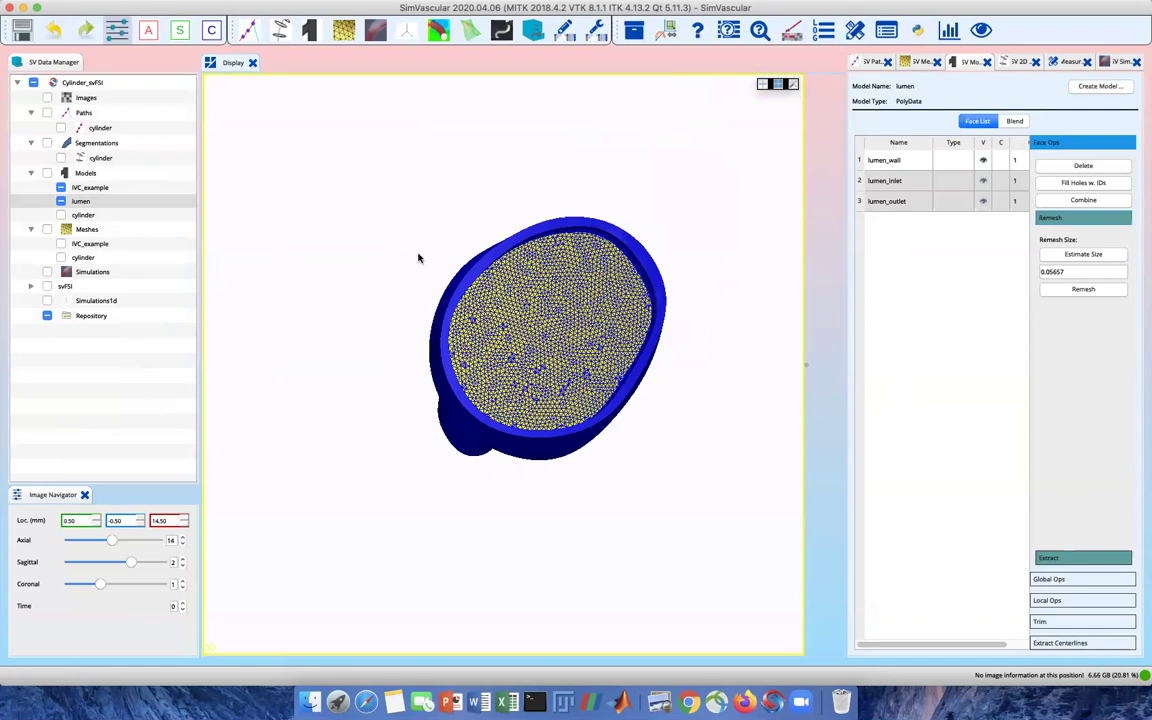
- Create a TetGen mesh from the lumen model with the default mesh name and open its meshing settings
{"action": "right_click", "coordinate": [127, 231]}
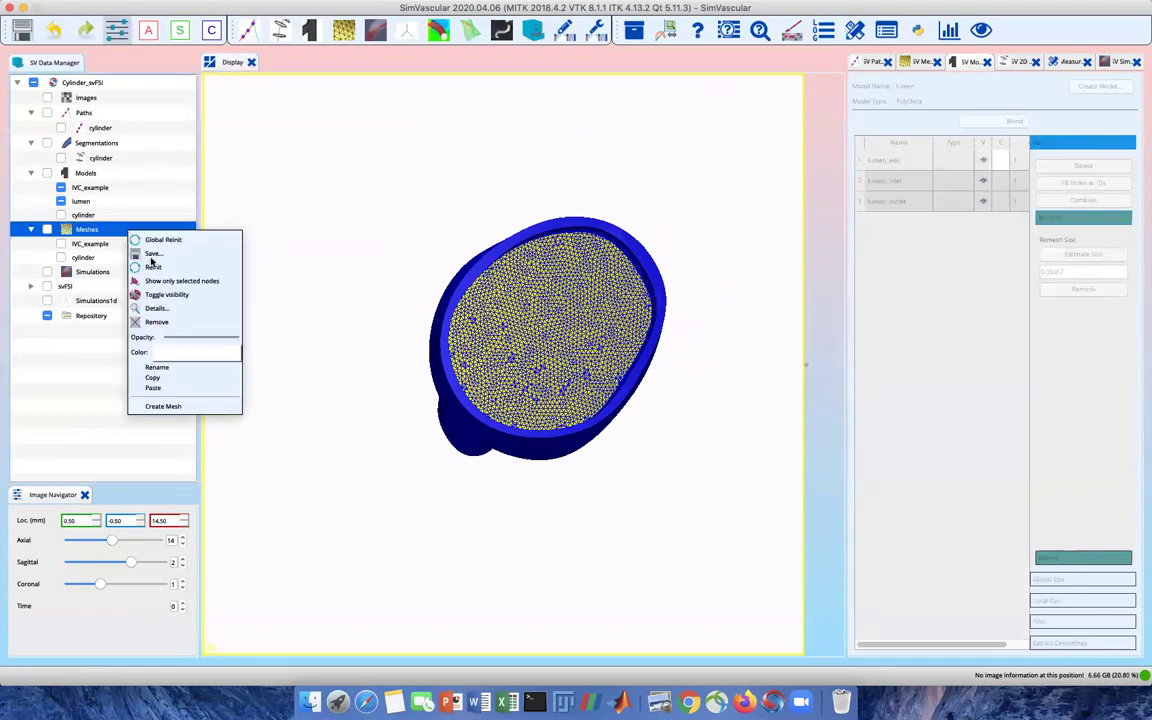
{"action": "left_click", "coordinate": [190, 406]}
{"action": "left_click", "coordinate": [418, 319]}
{"action": "left_click", "coordinate": [412, 338]}
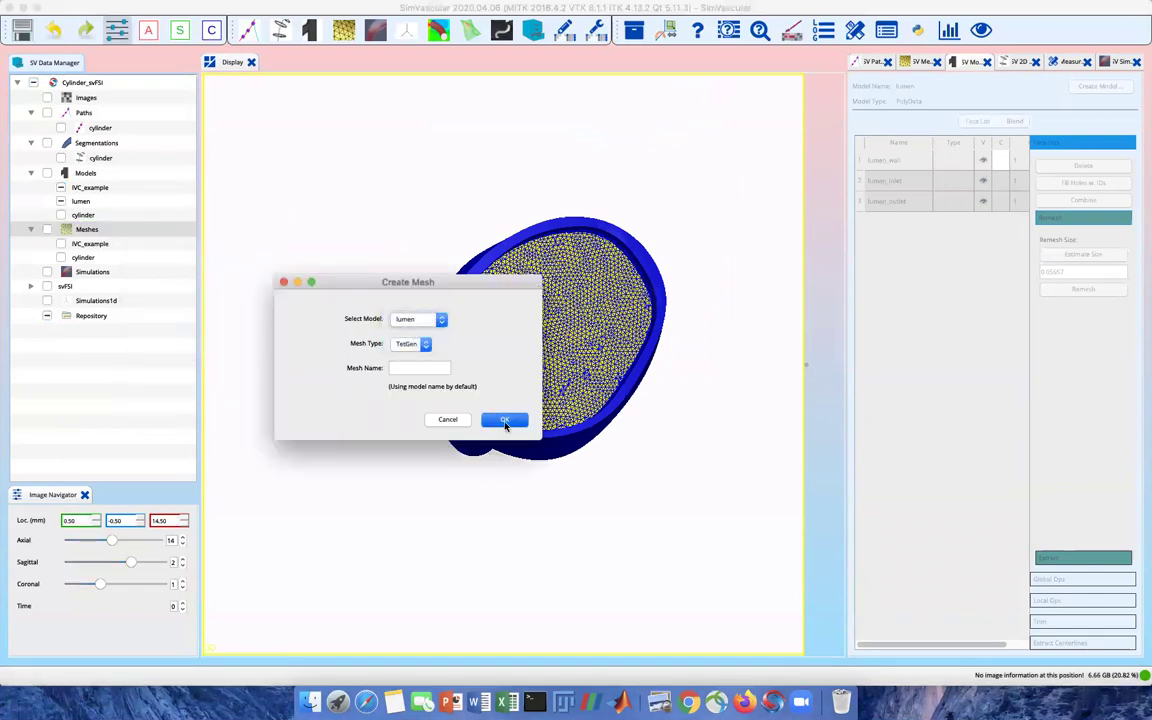
{"action": "left_click", "coordinate": [504, 419]}
{"action": "left_click", "coordinate": [114, 260]}
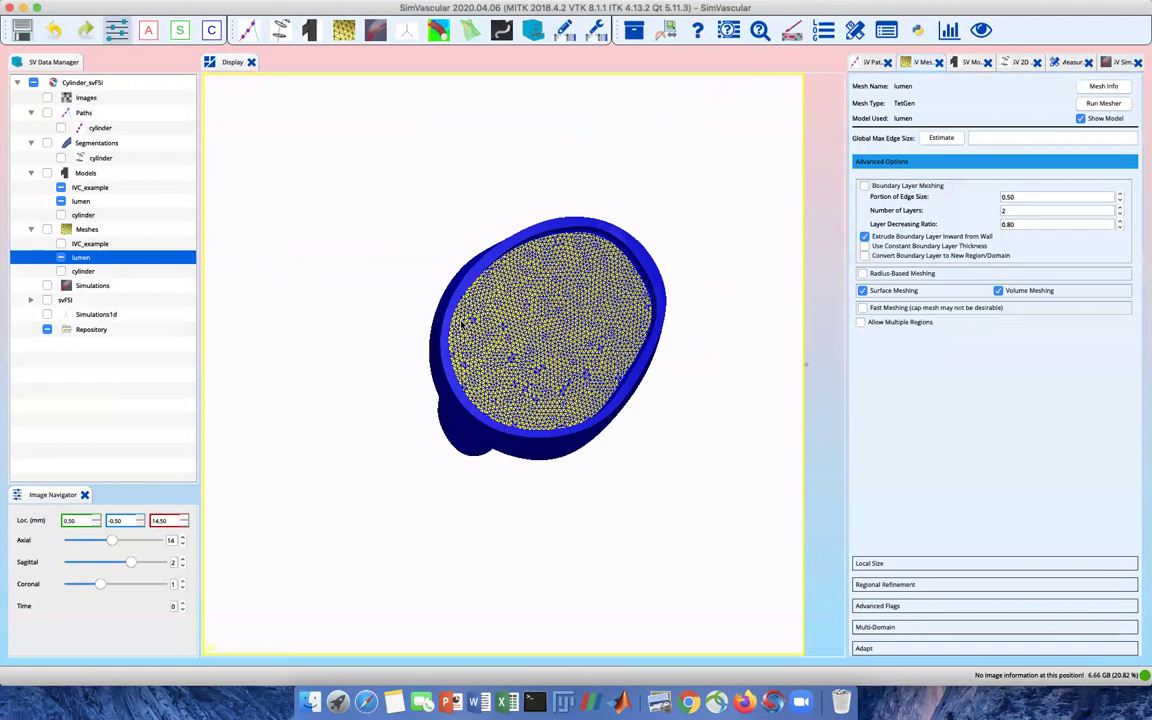
- Save the project, and turn off inward boundary layer extrusion and surface meshing for the lumen mesh
{"action": "left_click", "coordinate": [22, 30]}
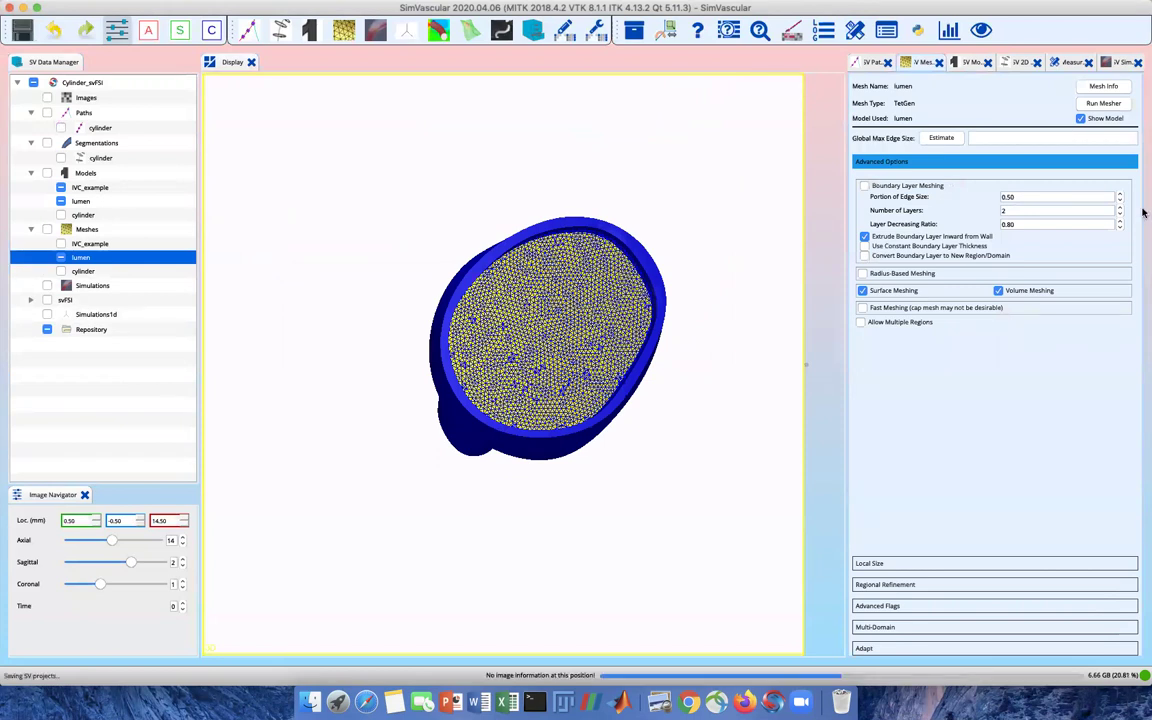
{"action": "left_click", "coordinate": [864, 237]}
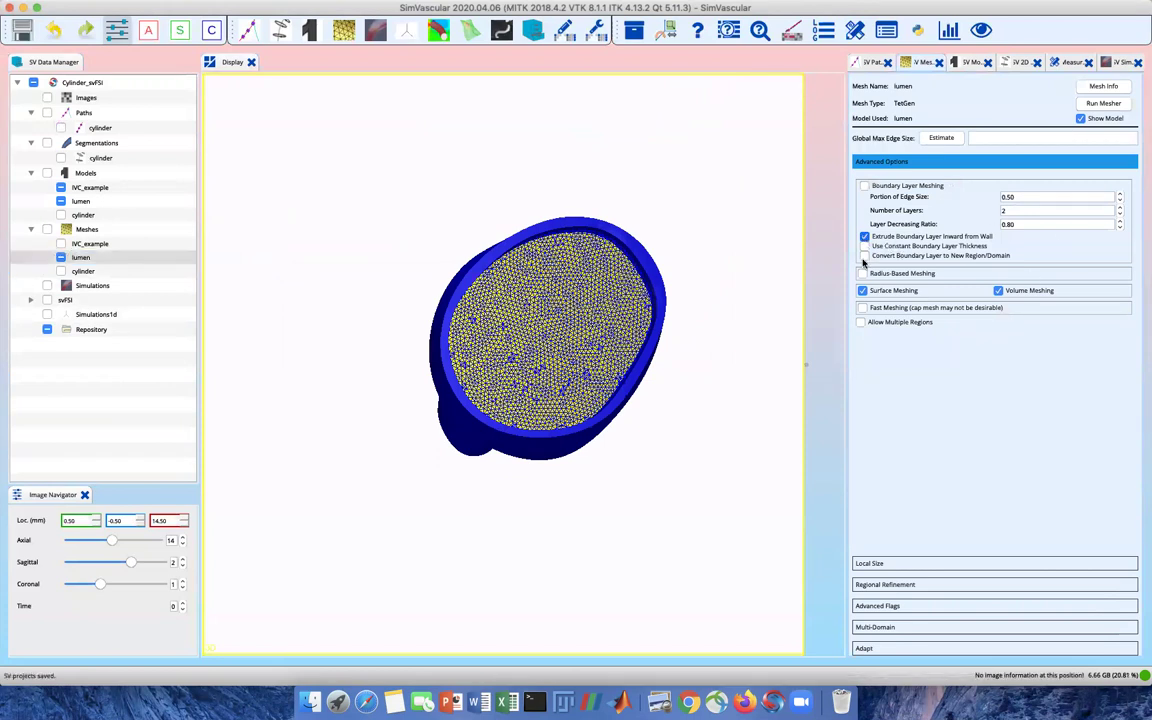
{"action": "left_click", "coordinate": [862, 290]}
- Generate the lumen volume mesh with a global max edge size of 0.05657
{"action": "left_click", "coordinate": [986, 137]}
{"action": "left_click", "coordinate": [1103, 103]}
{"action": "left_click", "coordinate": [659, 358]}
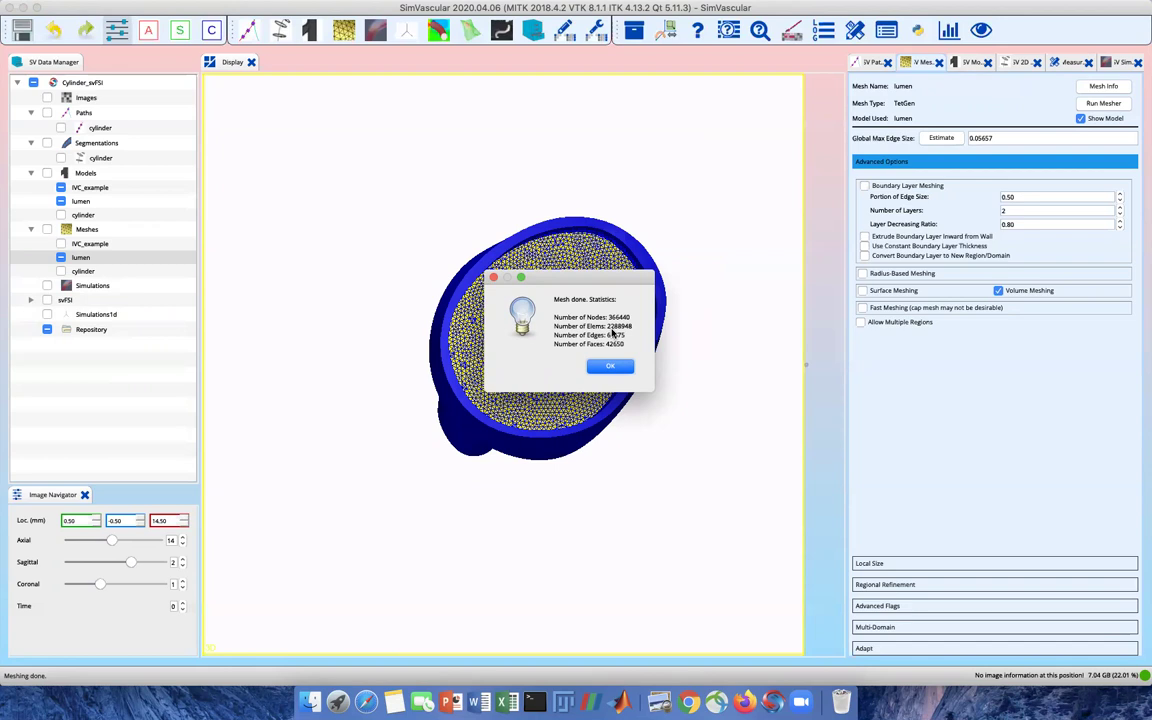
{"action": "left_click", "coordinate": [609, 368]}
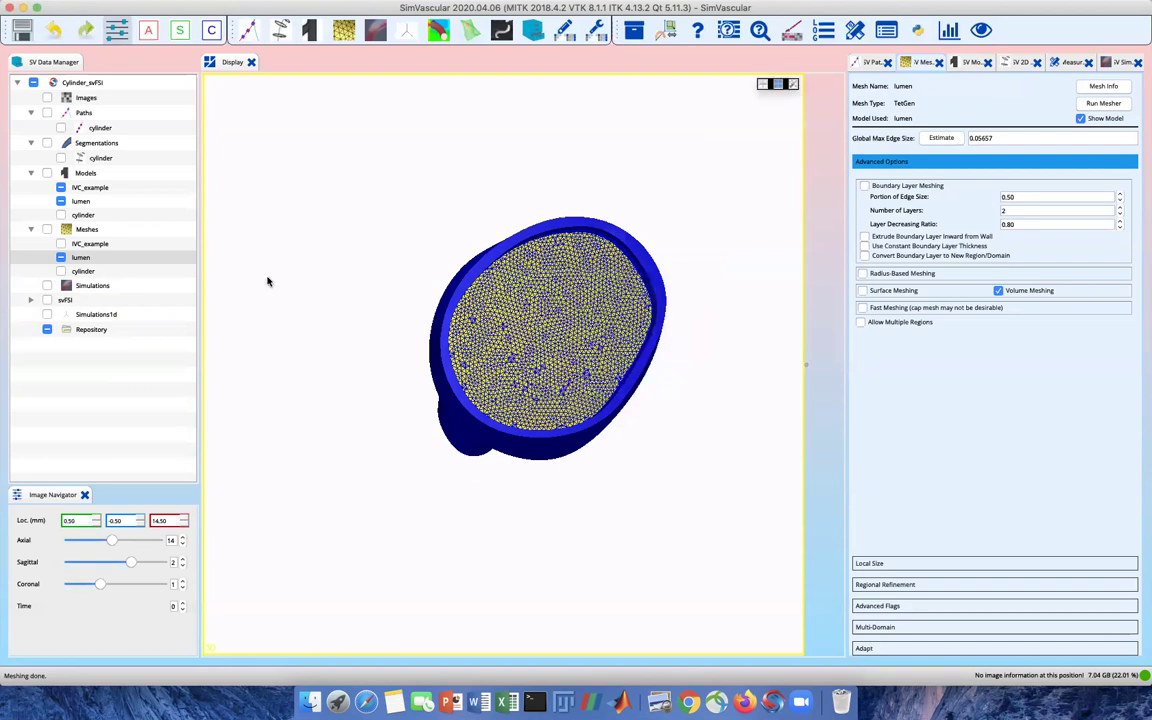
- Export the lumen mesh as mesh-complete into the SV_TUTORIAL folder
{"action": "right_click", "coordinate": [128, 259]}
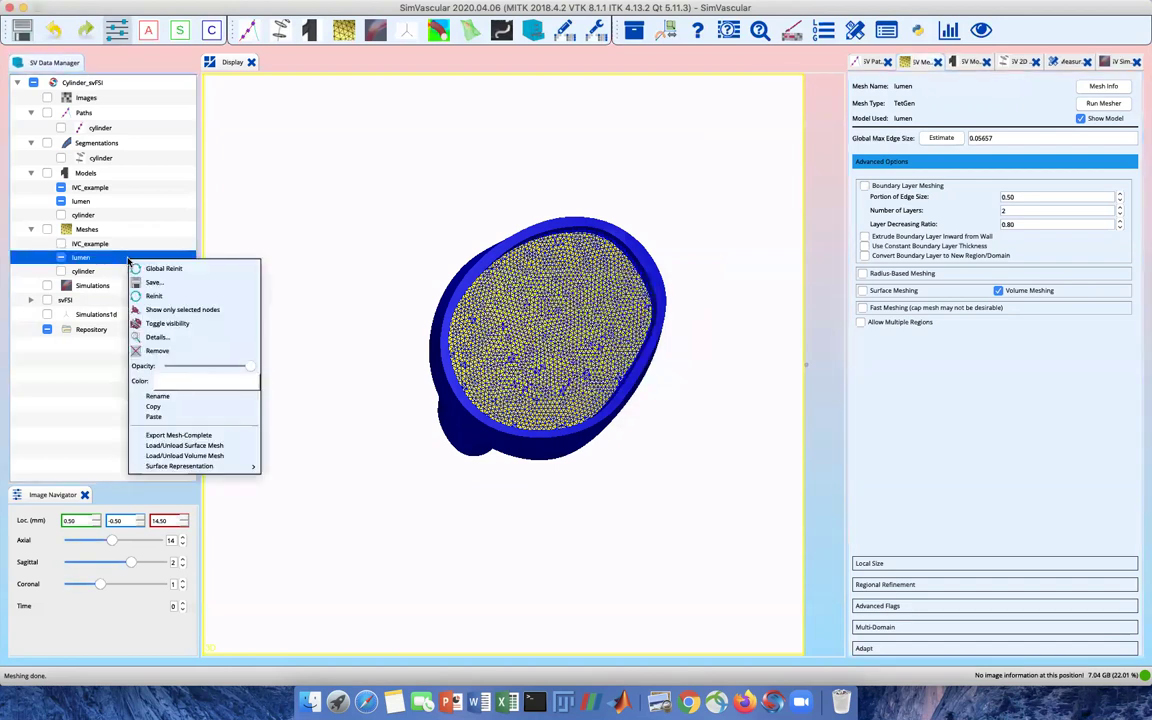
{"action": "left_click", "coordinate": [179, 436]}
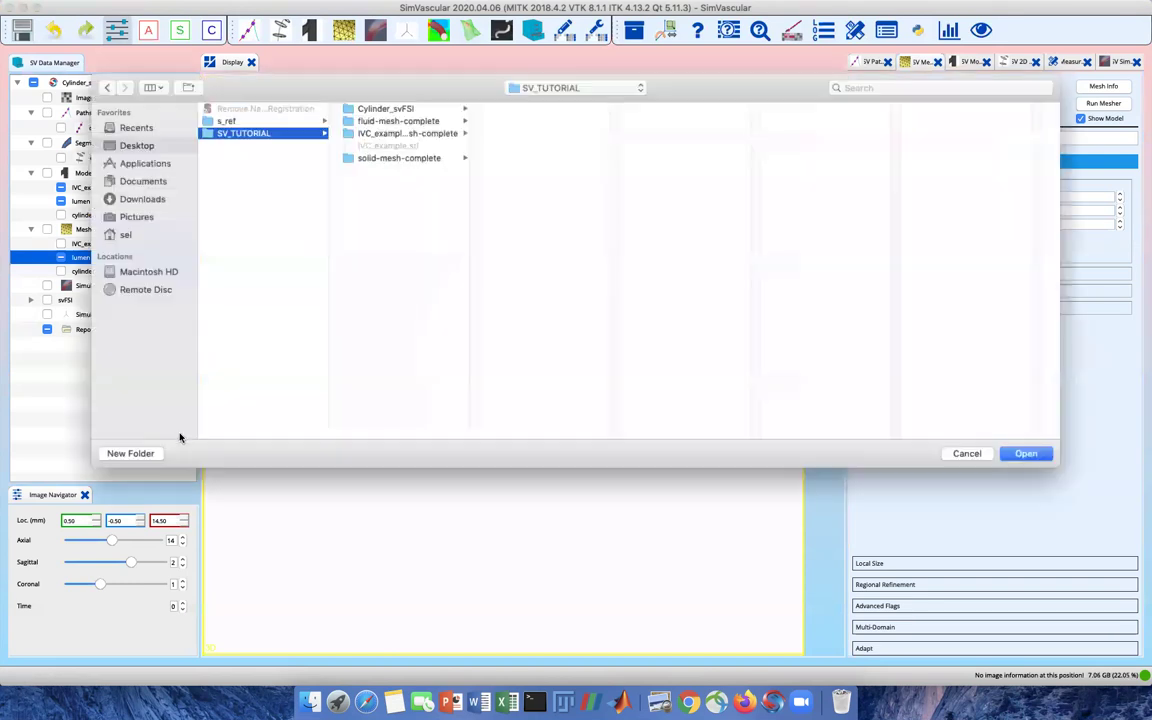
{"action": "left_click", "coordinate": [1028, 454]}
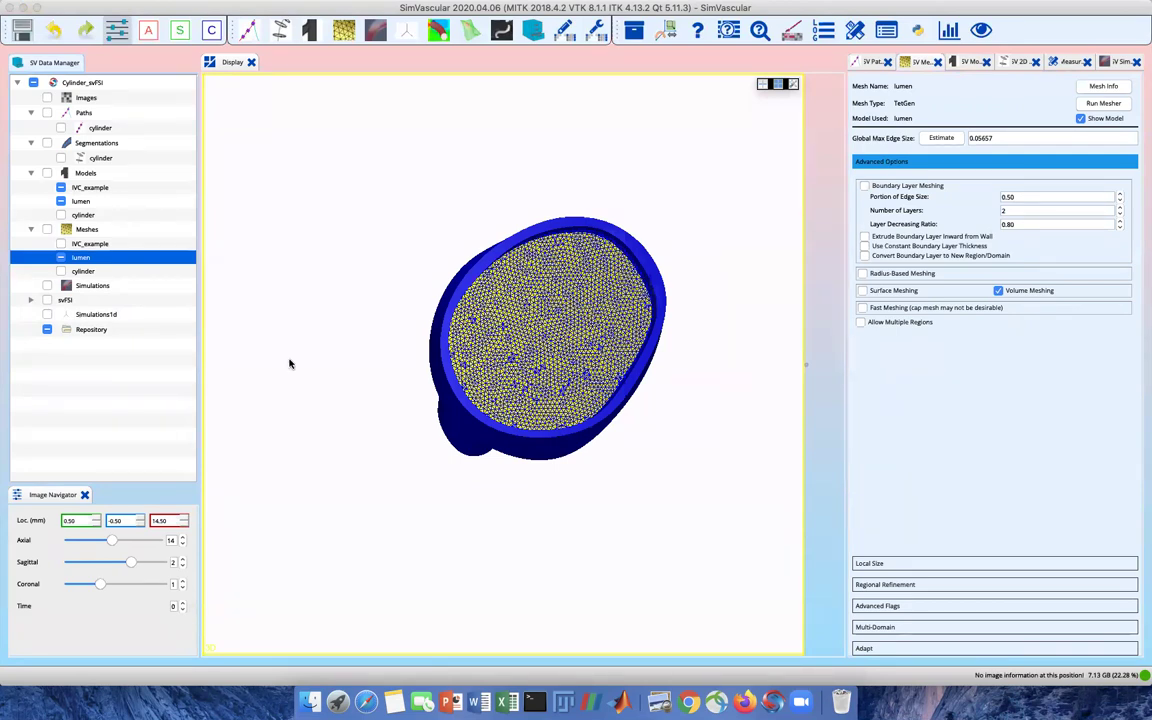
- Select the project's svFSI node and open the SV FSI job settings
{"action": "left_click", "coordinate": [31, 300]}
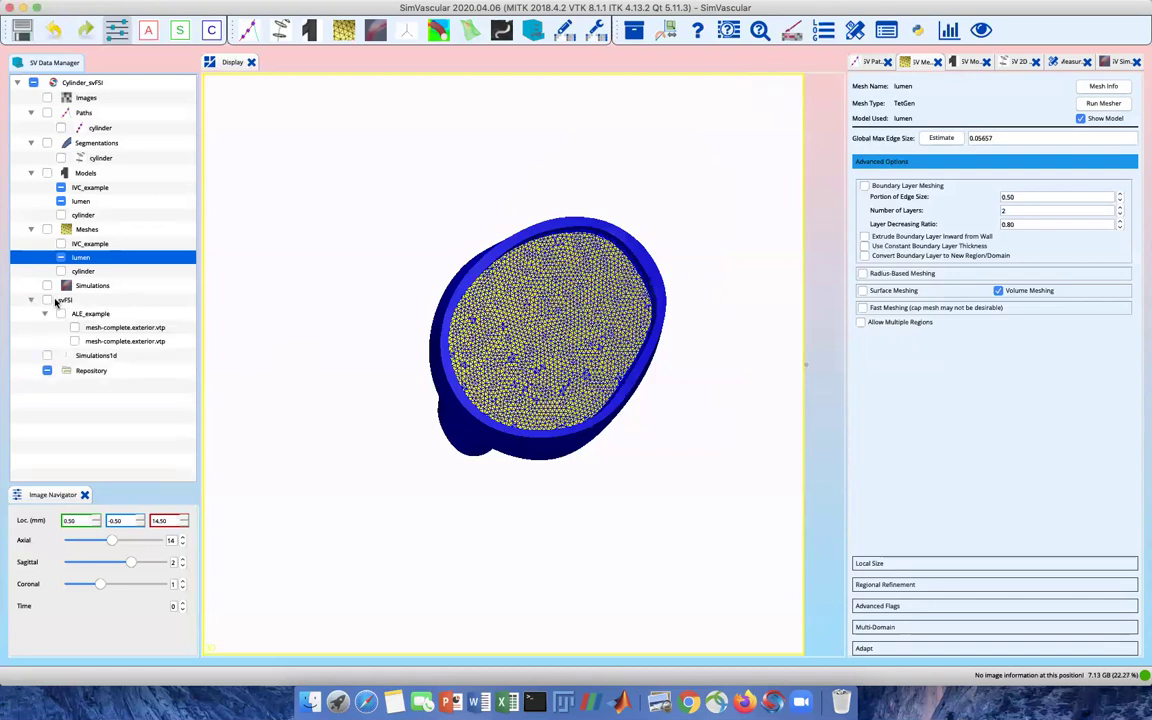
{"action": "double_click", "coordinate": [78, 301]}
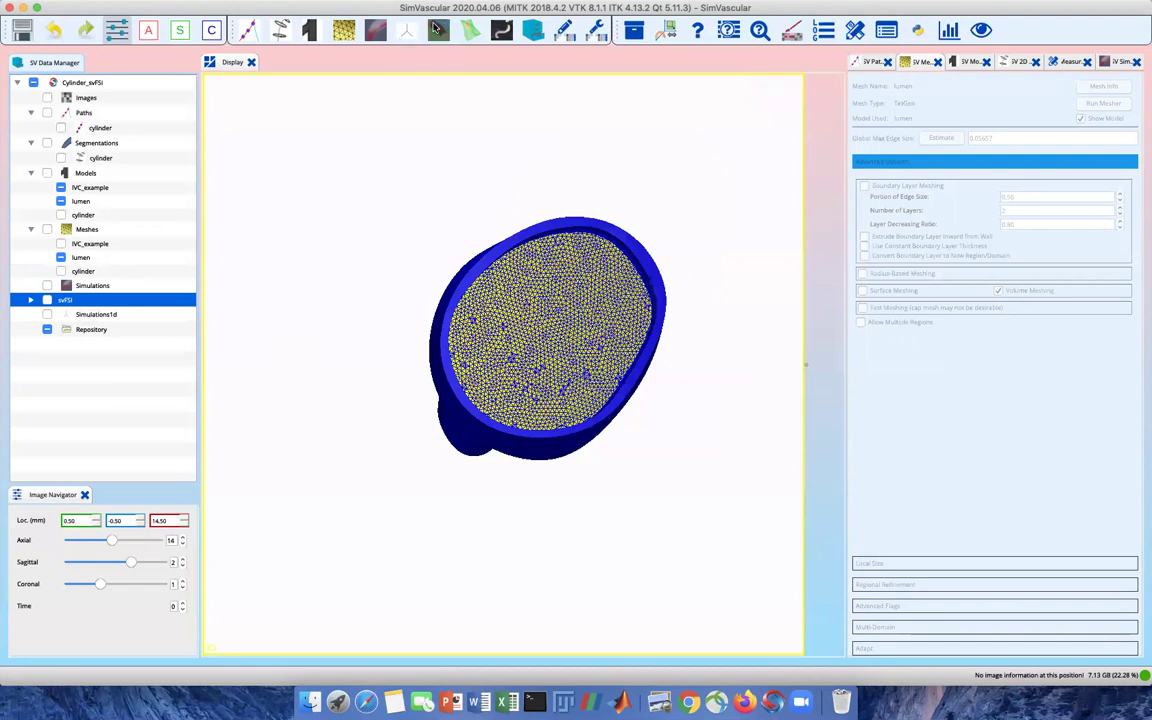
{"action": "left_click", "coordinate": [437, 30]}
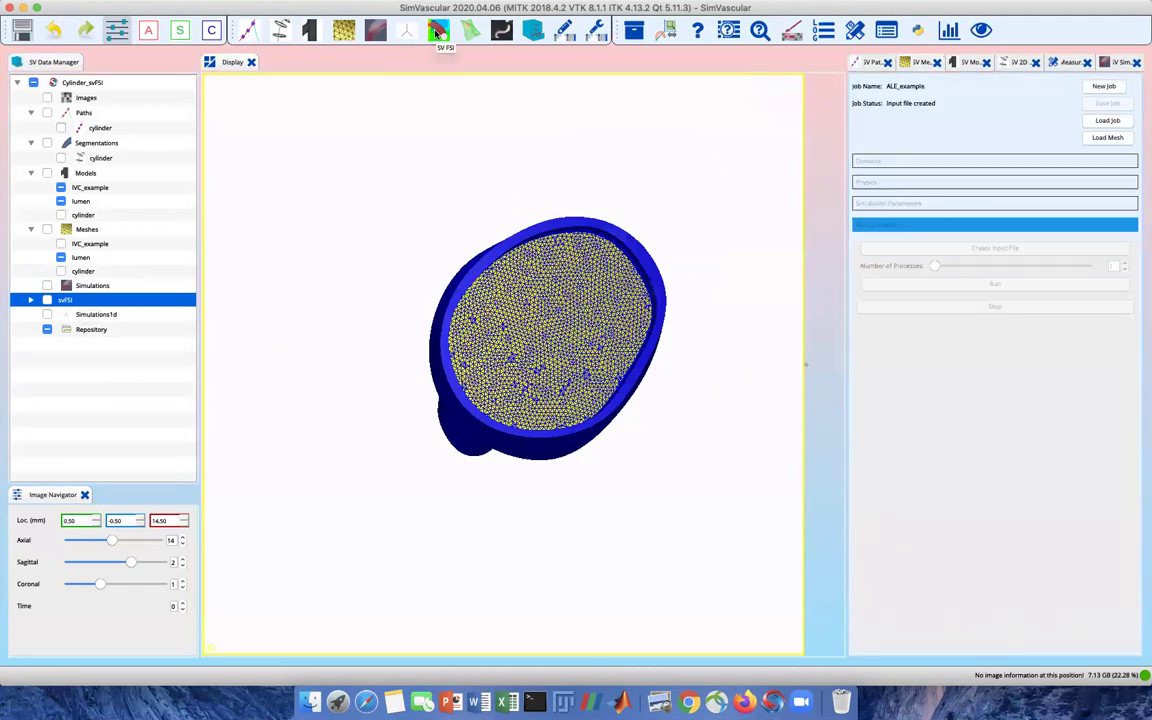